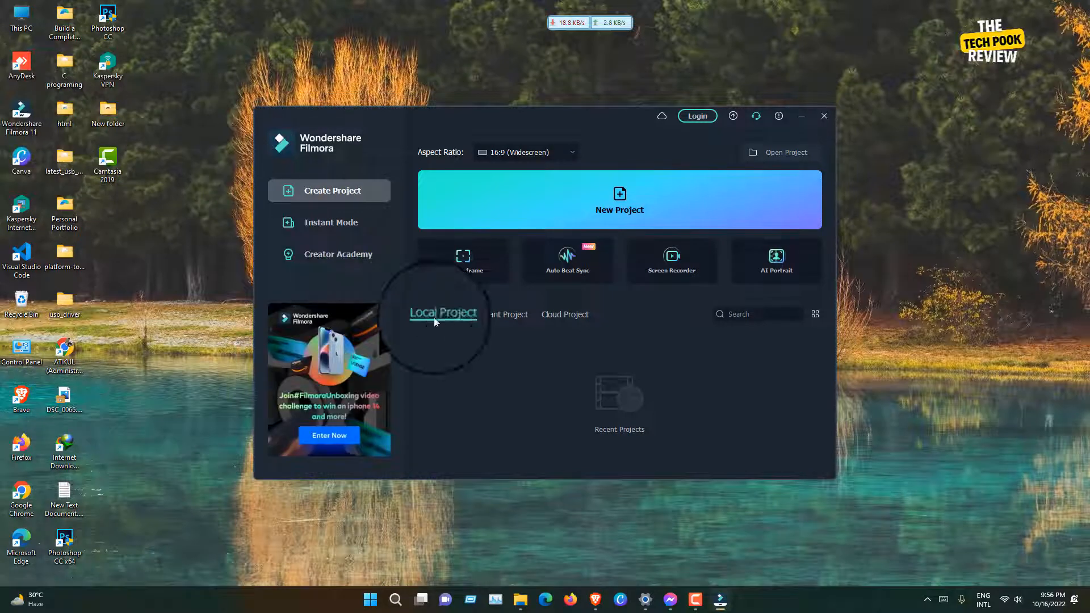
Step: Create a new project and import Ending.mp4 from the Own Tech folder into the project media
click(574, 316)
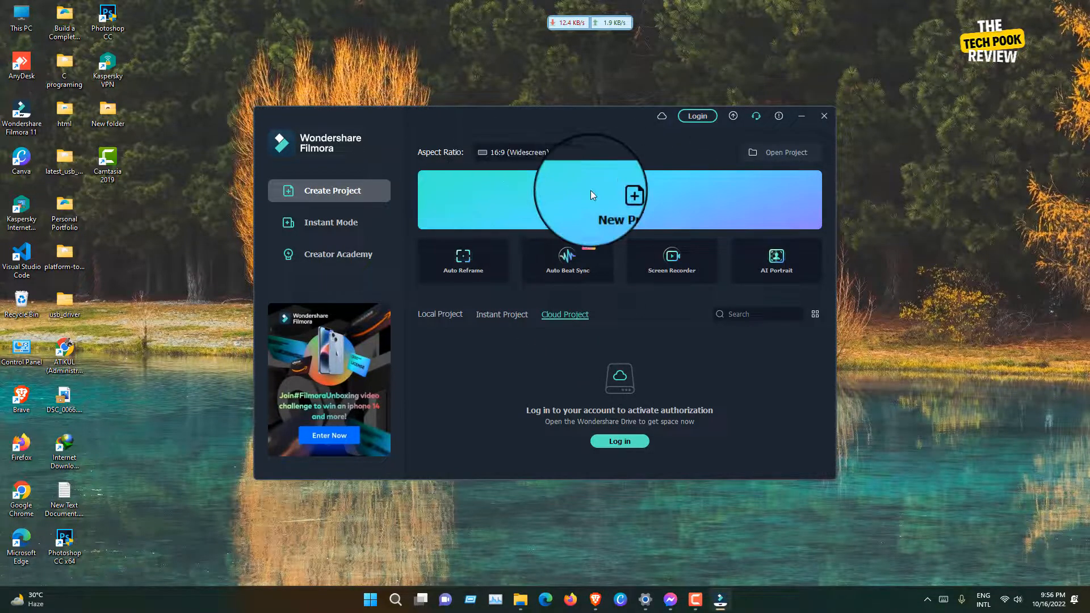
click(631, 198)
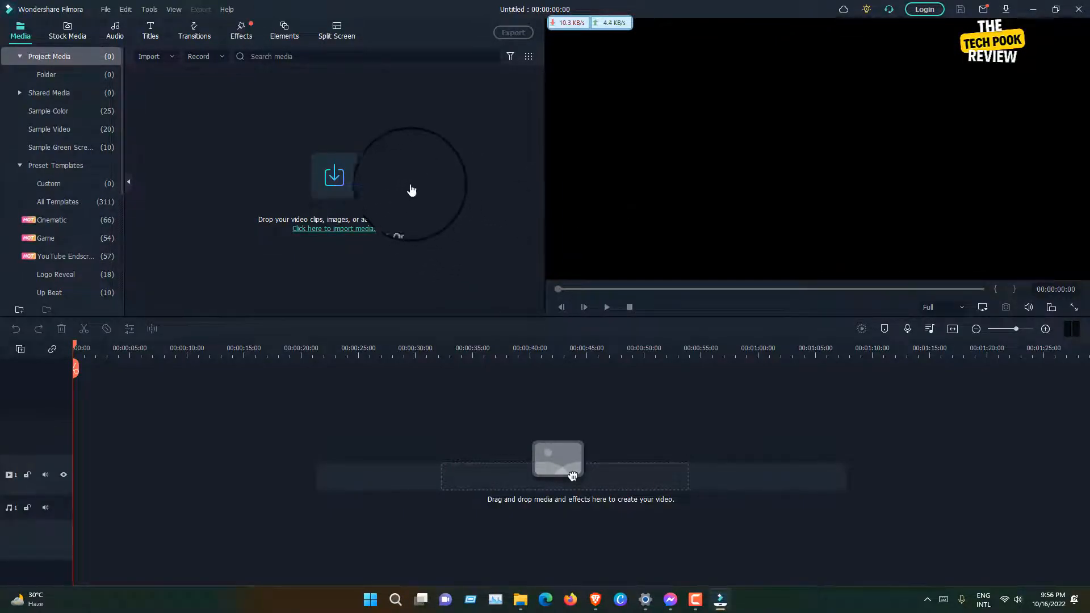
click(396, 172)
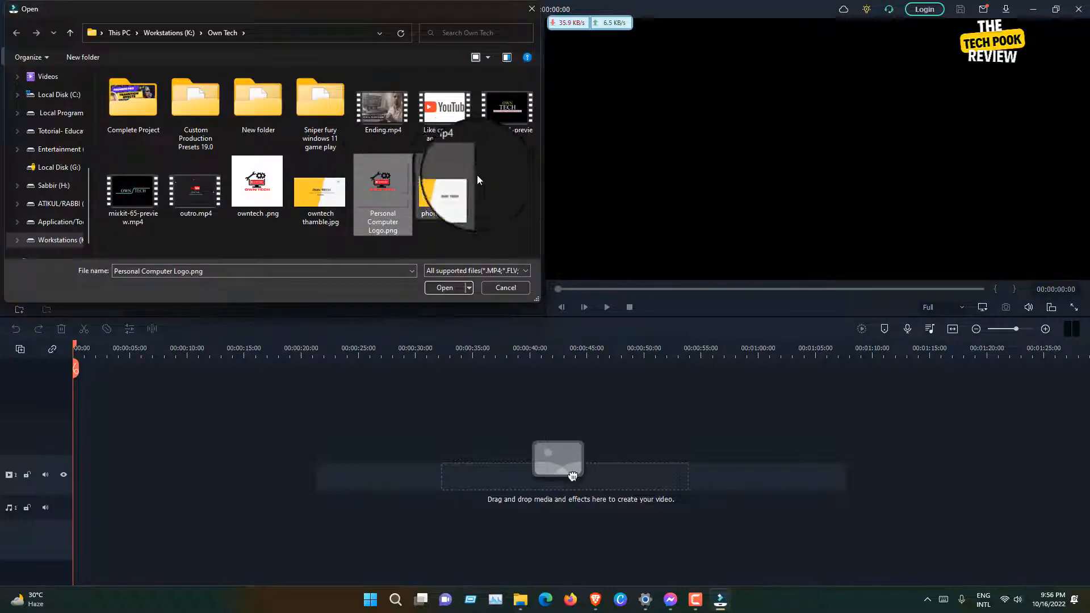
click(383, 120)
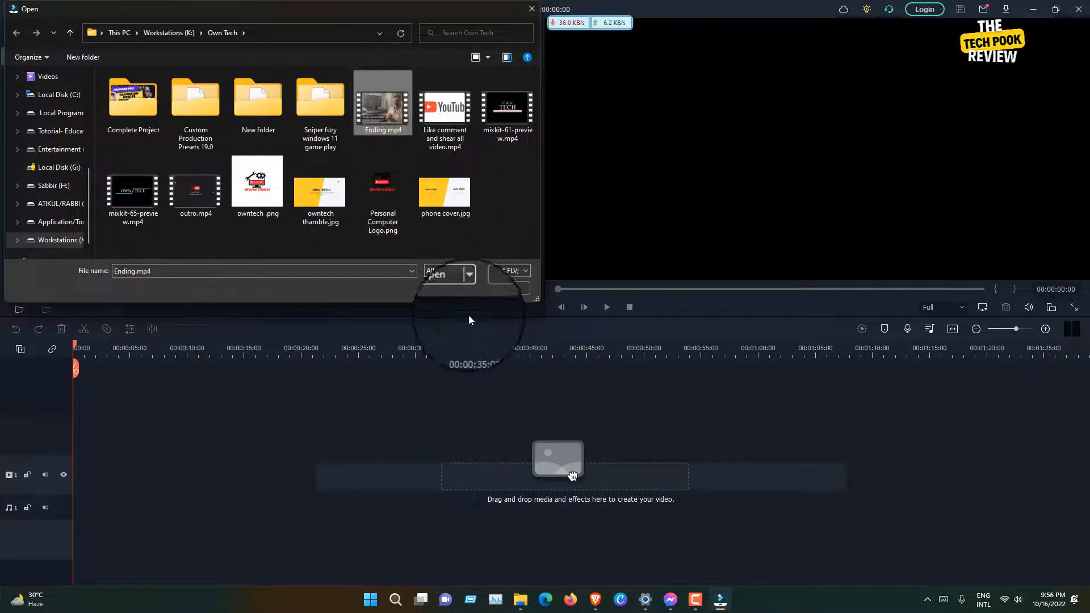
click(446, 288)
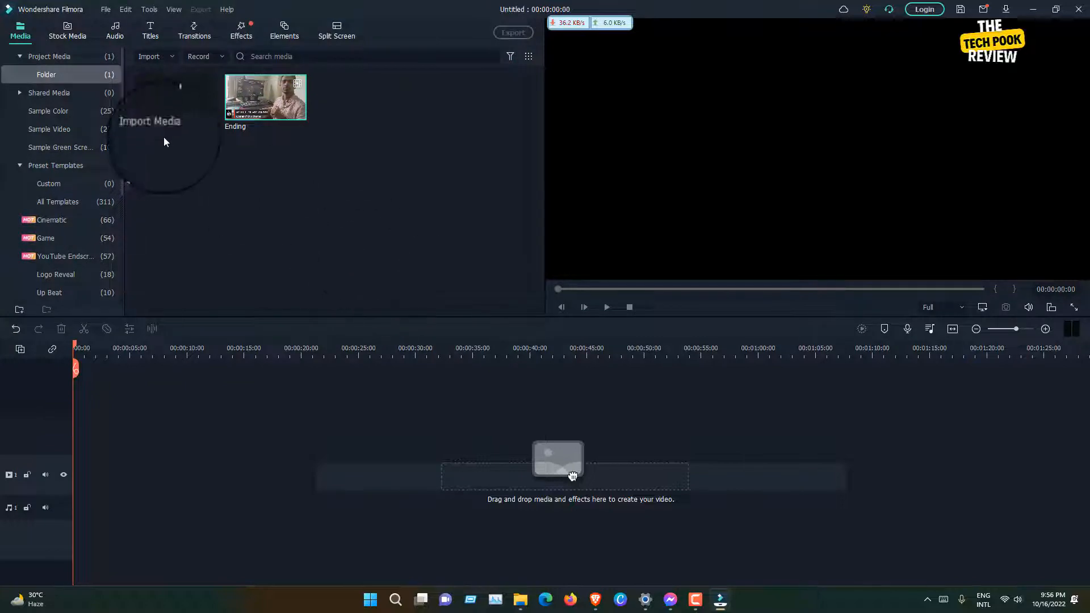
Step: Import the My Video in tro-highlight.mp4 file from the tech pook folder on the Workstations (K:) drive
click(174, 98)
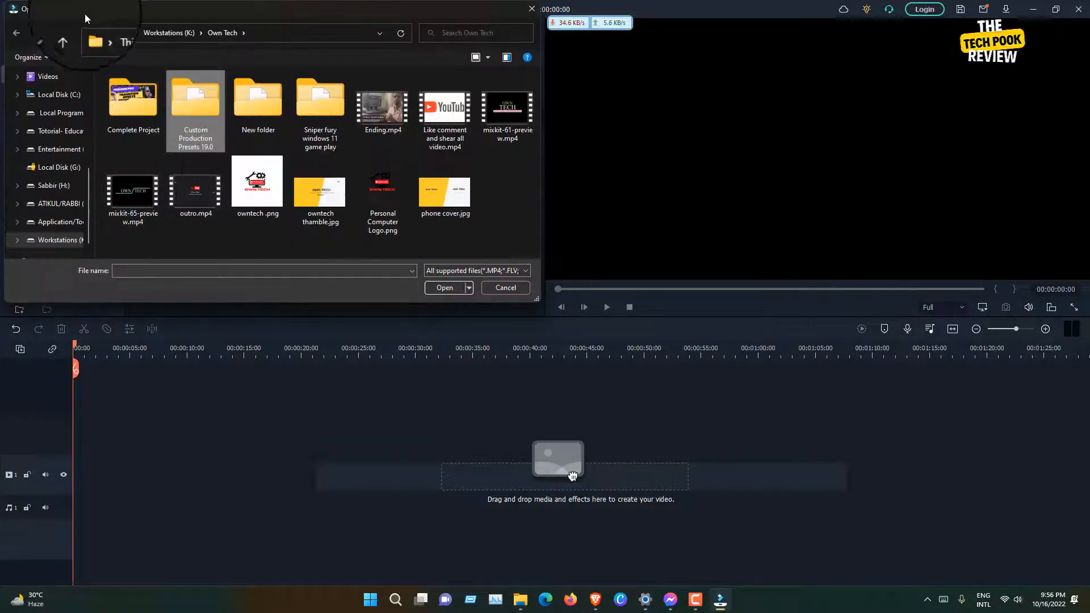
click(71, 34)
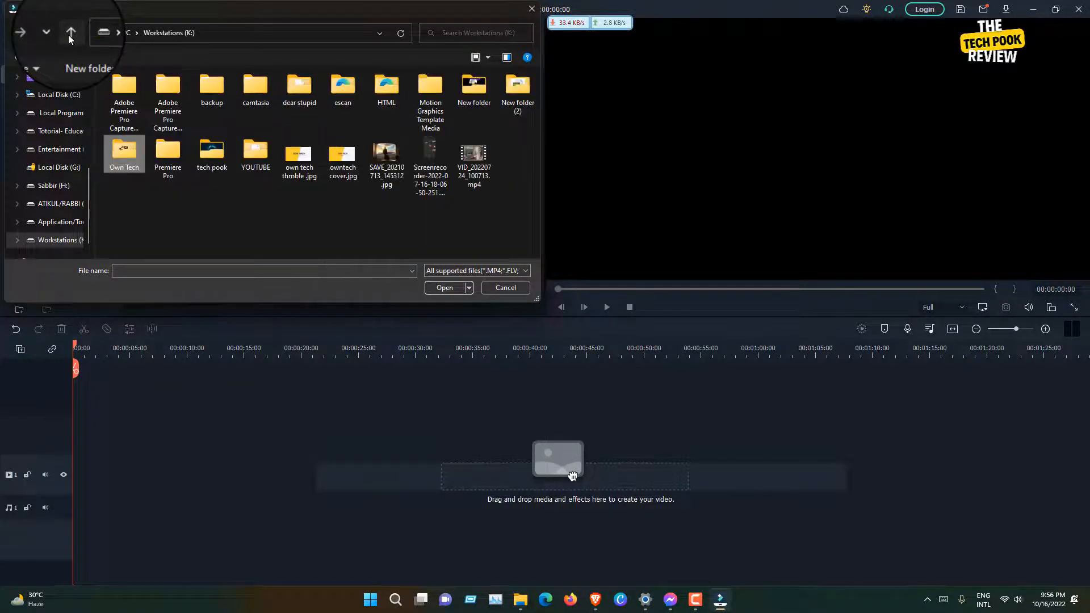
double_click(214, 159)
click(457, 132)
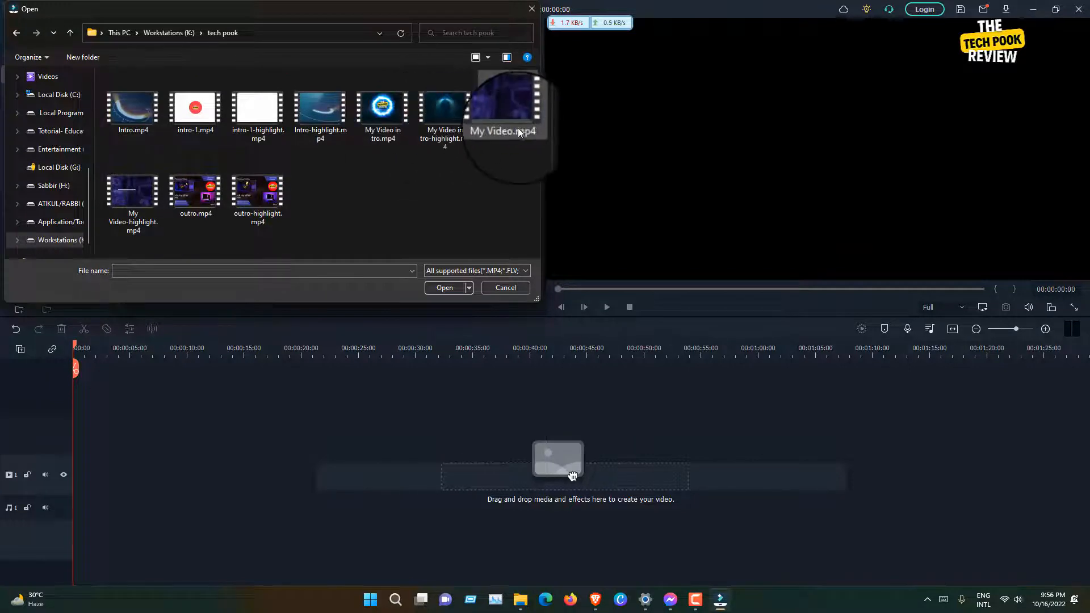
click(444, 288)
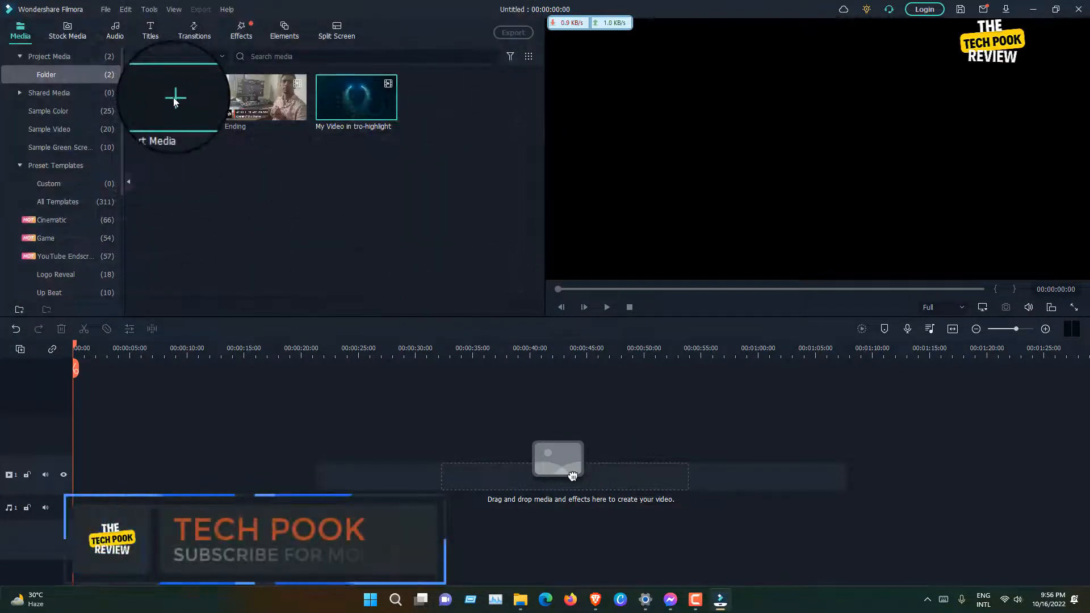
Step: Import the Tech PooK2.png logo image from the Downloads folder into the project media
click(175, 97)
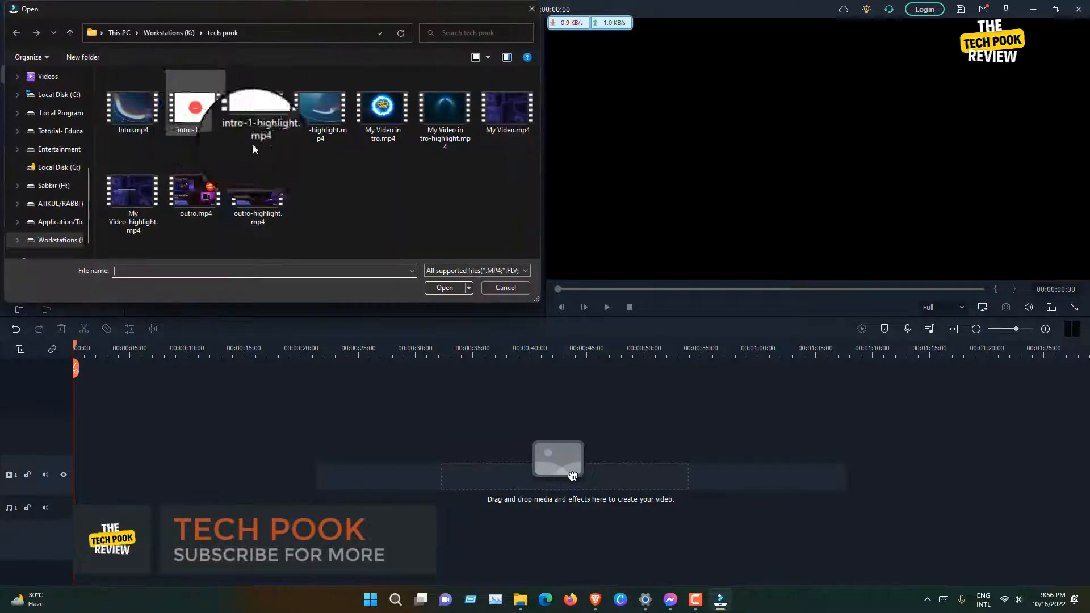
click(69, 32)
scroll(75, 179, up, 5)
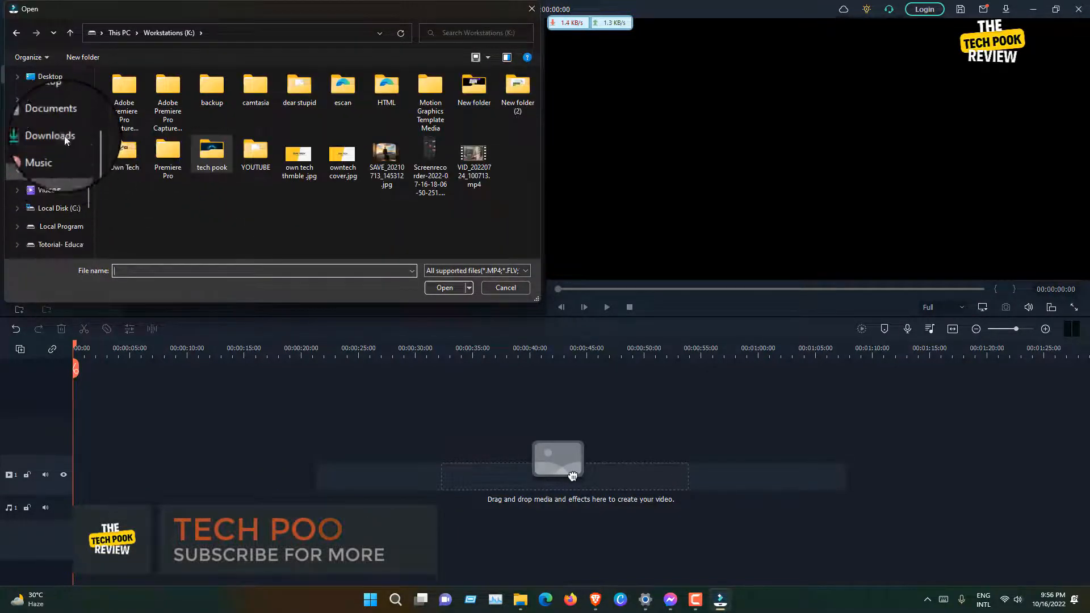
click(57, 136)
scroll(253, 169, down, 3)
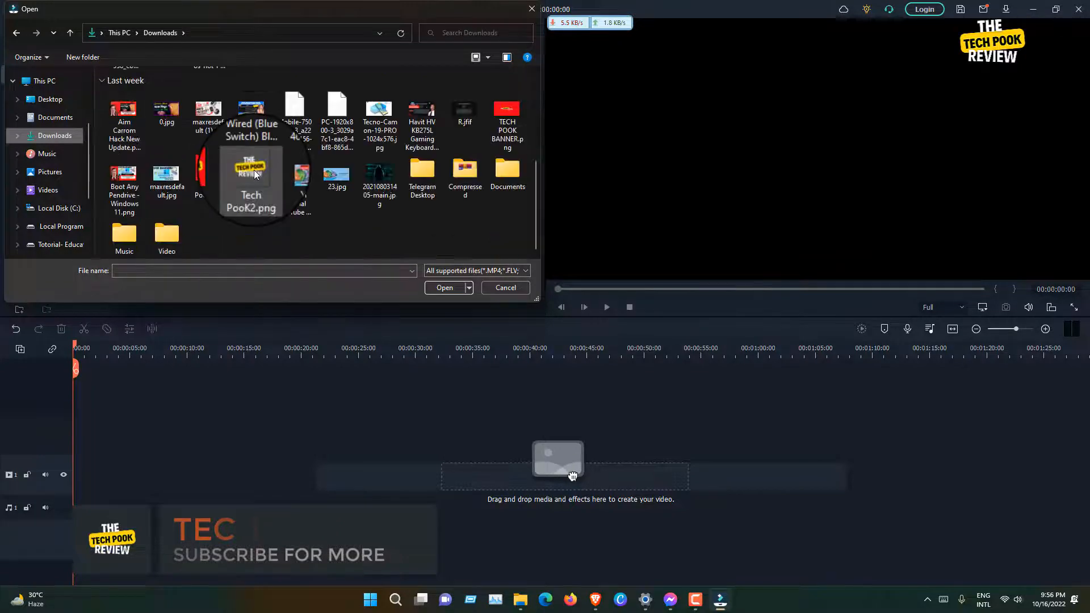
click(208, 180)
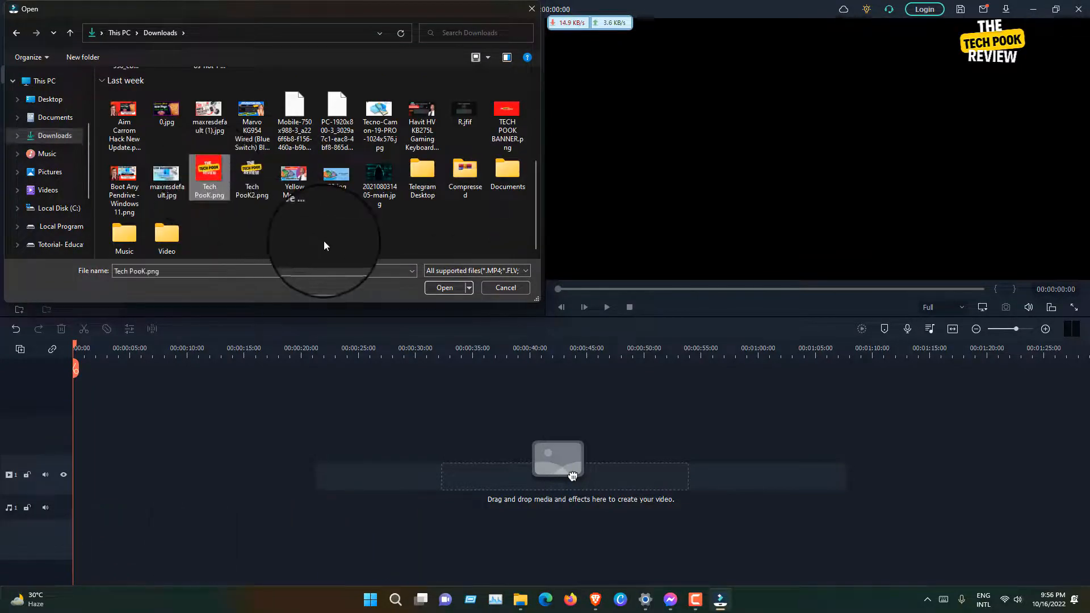
click(251, 181)
click(454, 289)
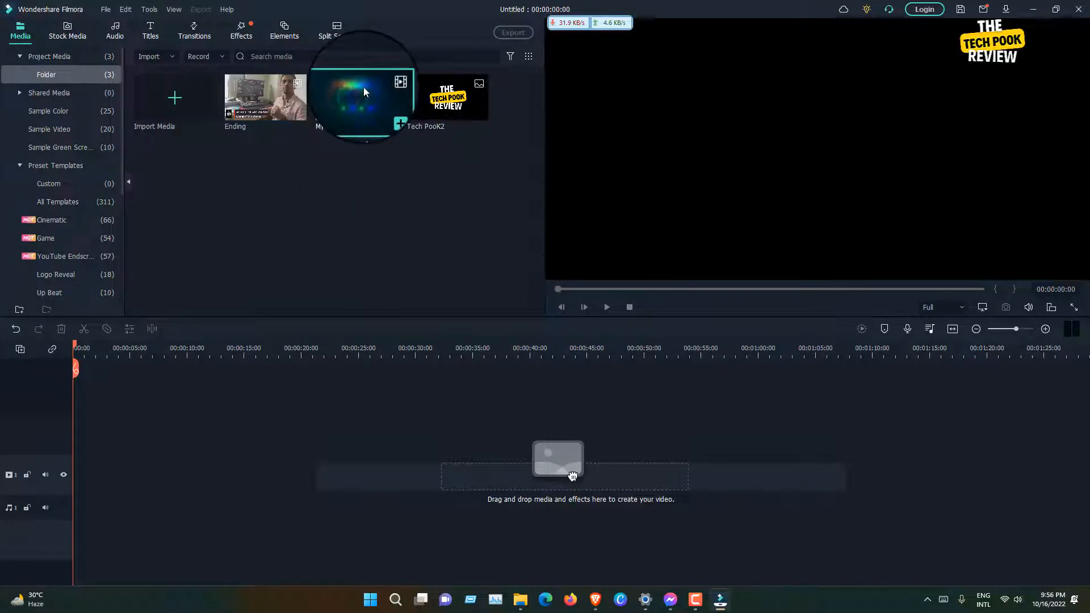
Step: Place the My Video in tro-highlight and Ending clips back to back on video track 1, matching the project to 1920 x 1080 30fps
drag(363, 87, 70, 472)
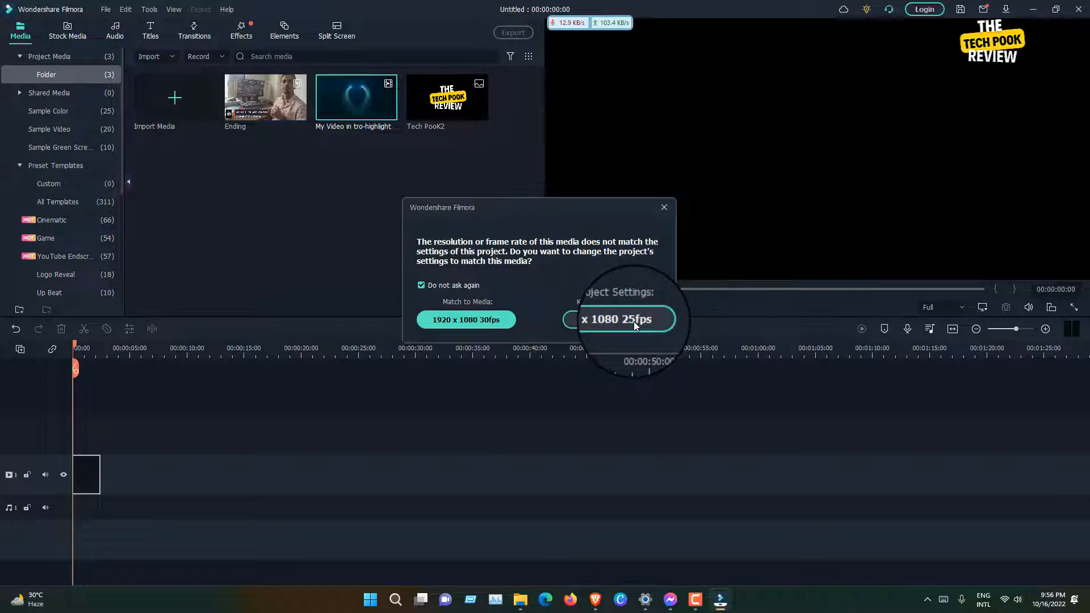
click(479, 320)
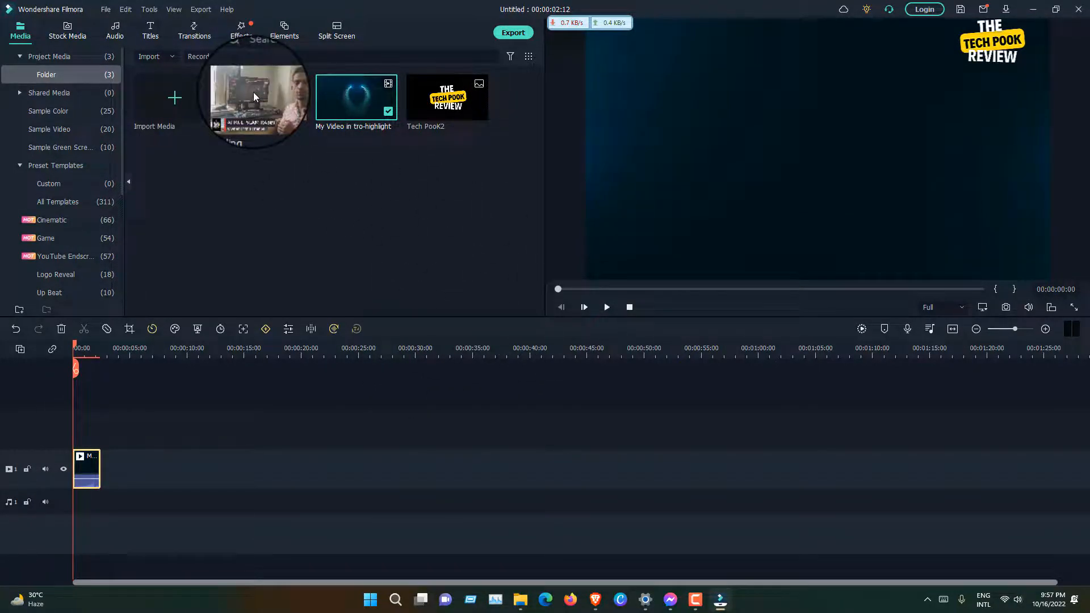
drag(253, 93, 108, 468)
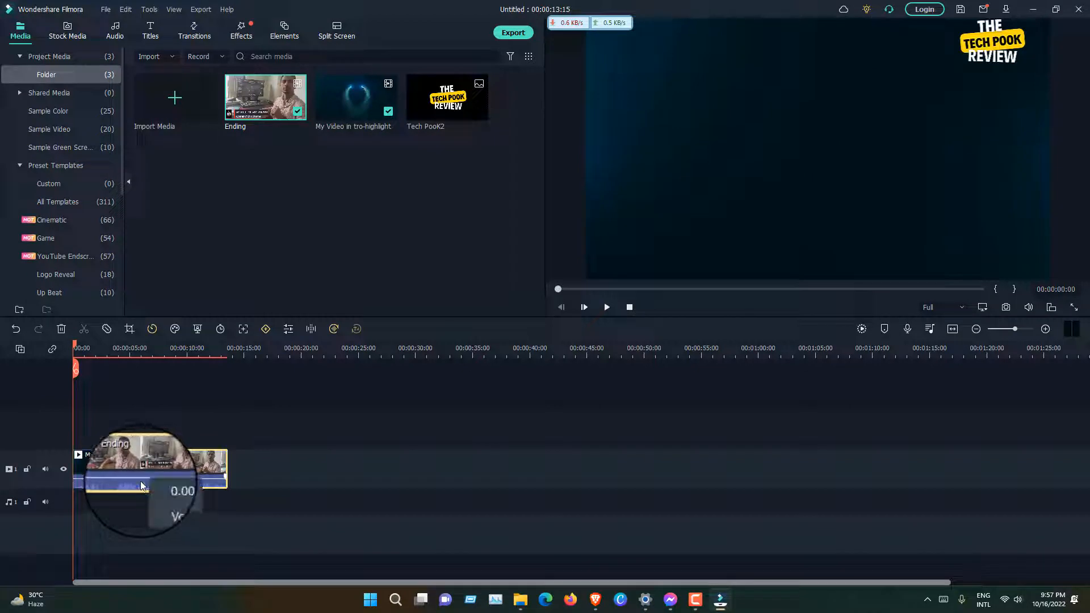
Step: Adjust the Ending clip's audio volume level on the timeline while playing back the sequence
drag(141, 482, 140, 486)
click(607, 307)
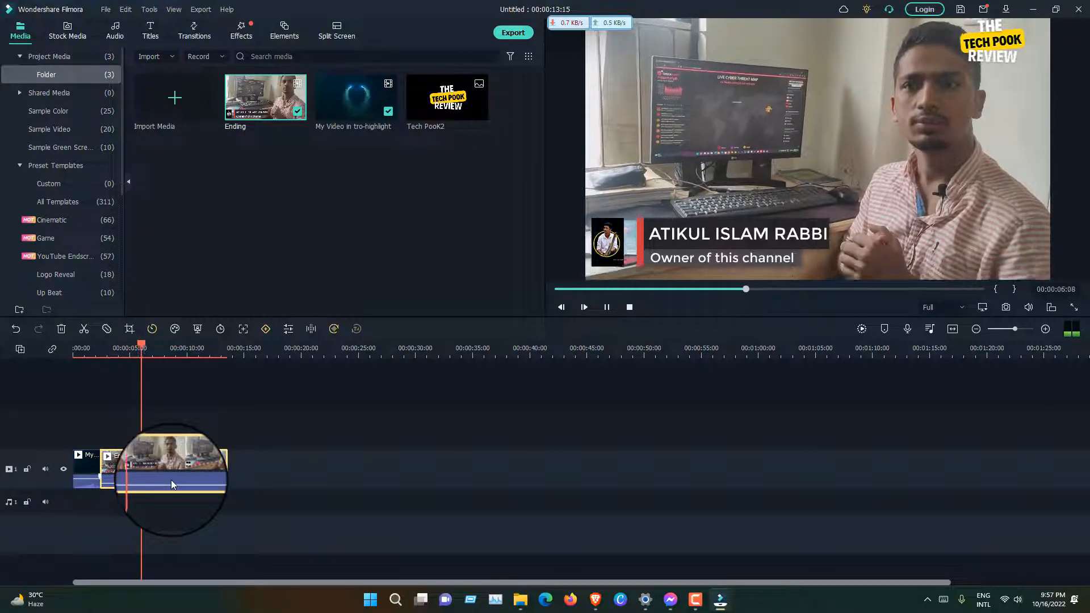
drag(171, 483, 179, 480)
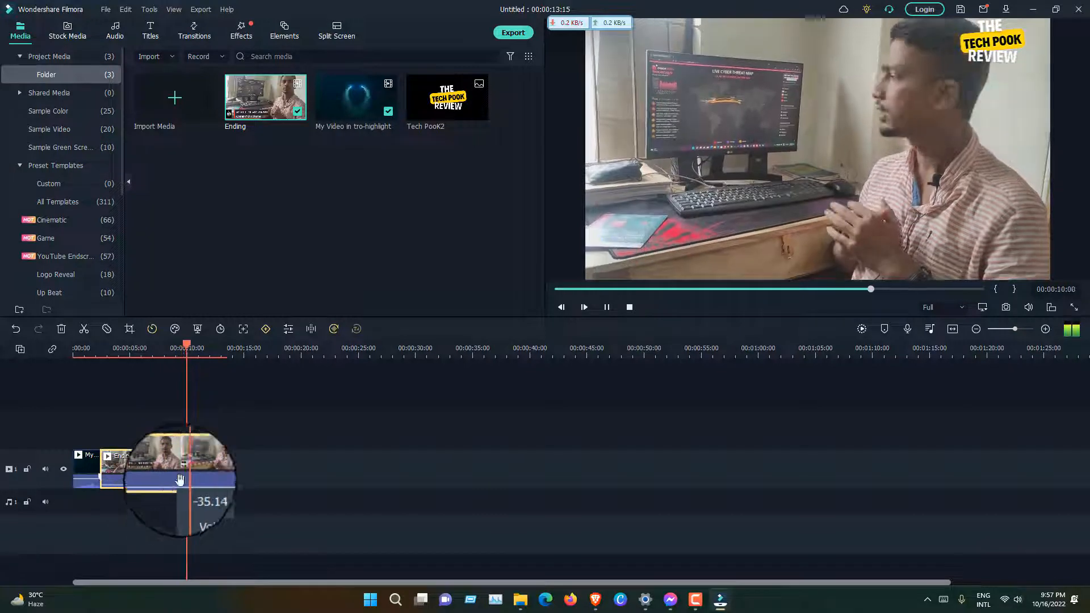
click(606, 307)
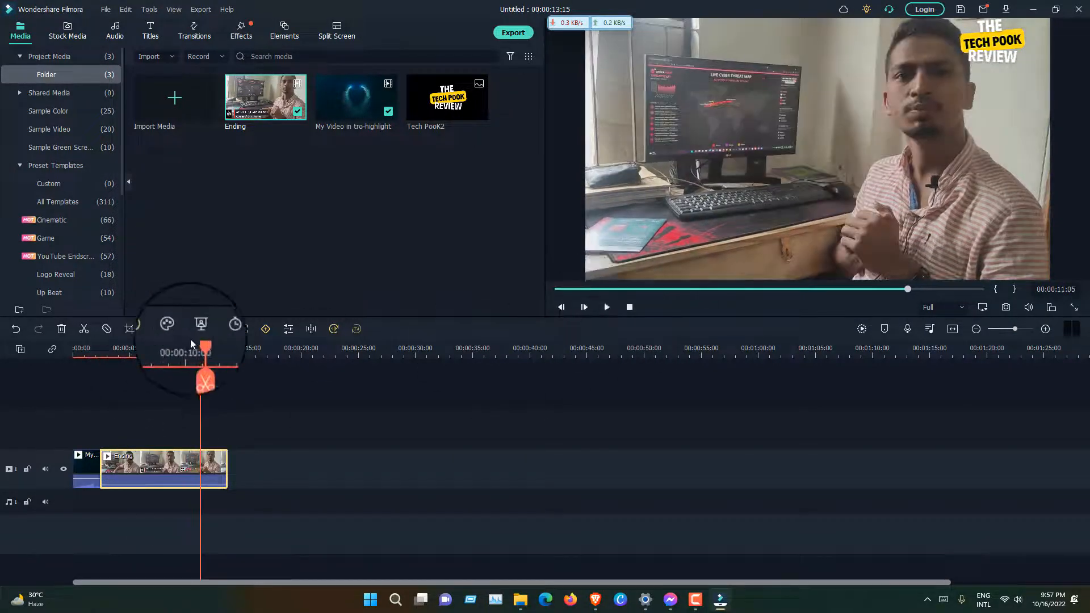
Step: Overlay the Tech PooK2 logo on track 2 from the start of the Ending clip and shrink it into the video frame's upper-right corner
drag(199, 344, 101, 368)
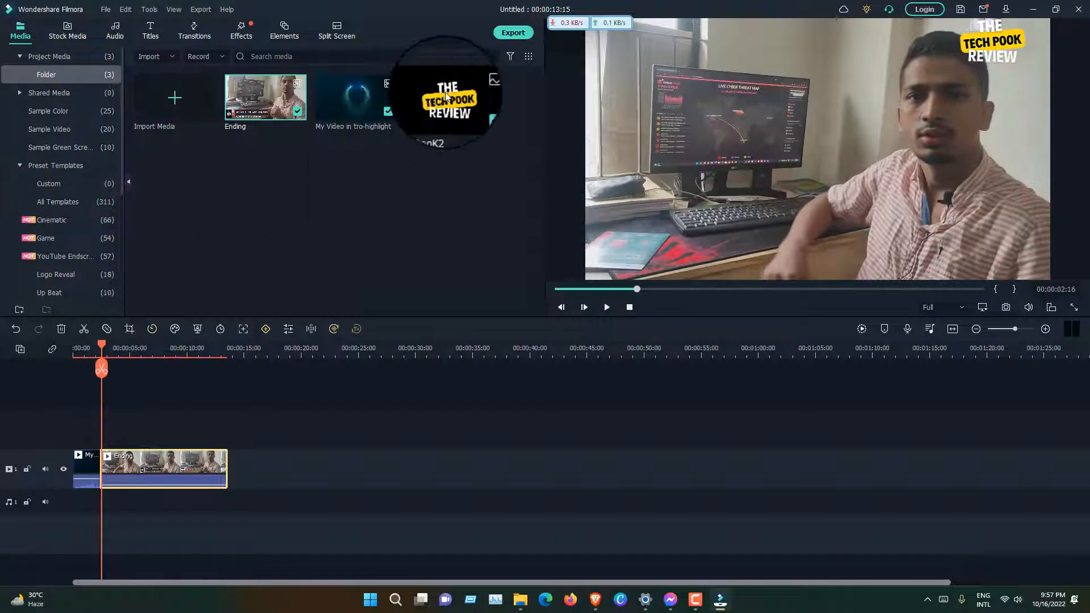
drag(447, 96, 225, 425)
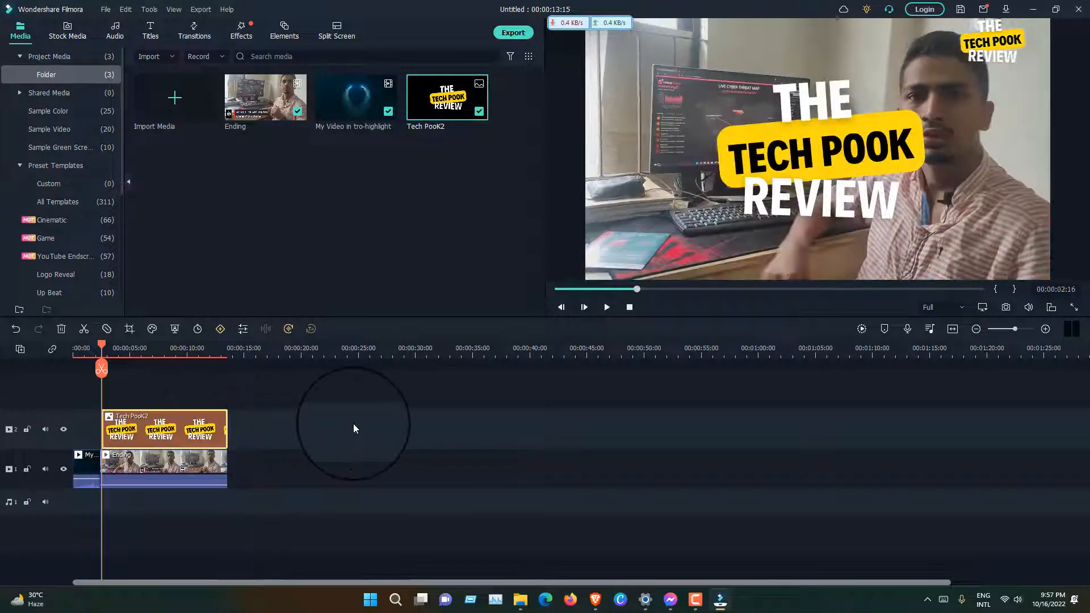
click(902, 124)
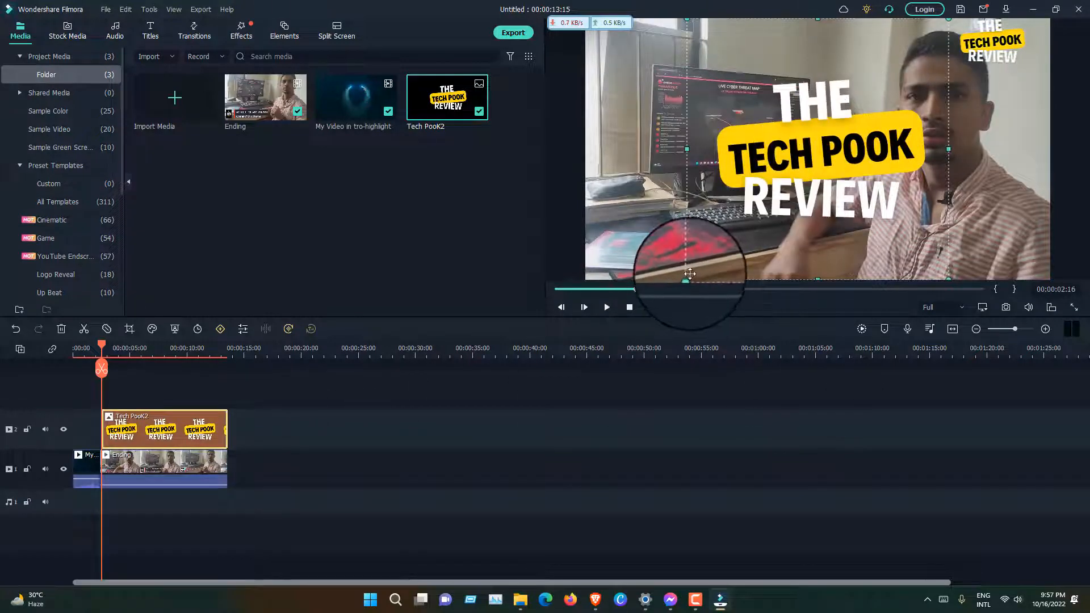
drag(687, 276, 787, 115)
drag(948, 178, 1023, 39)
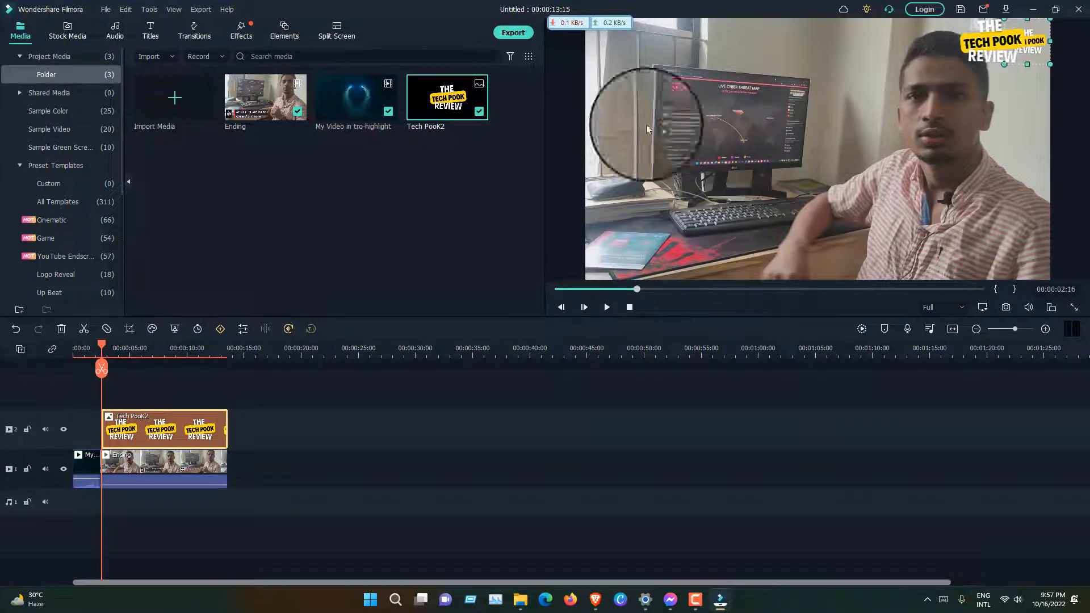
Step: Apply the Chromatic Aberration effect to the Tech PooK2 logo clip and play back the result
click(244, 29)
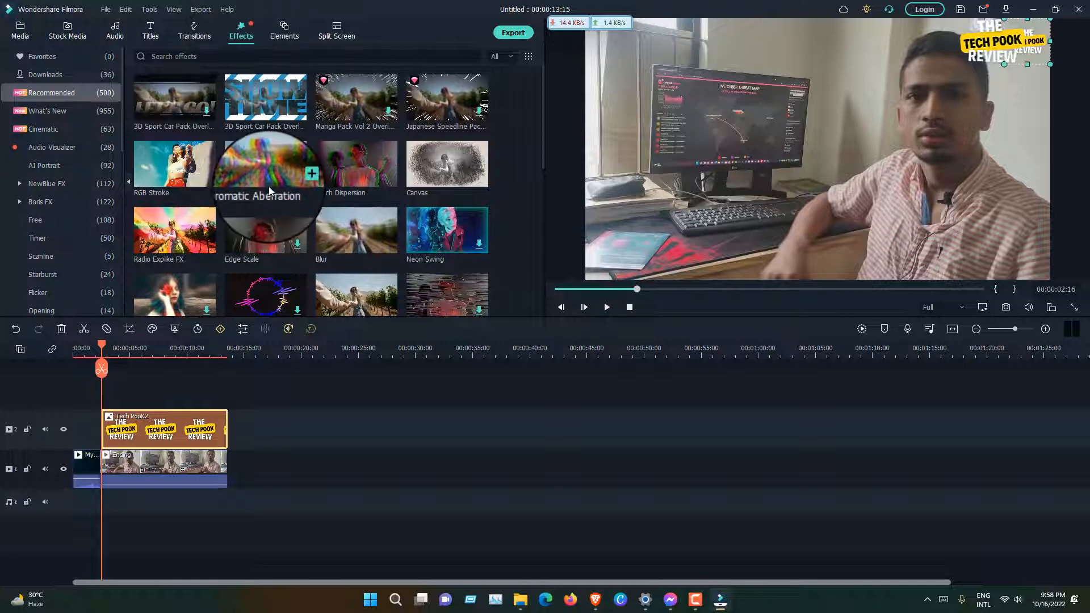
click(260, 171)
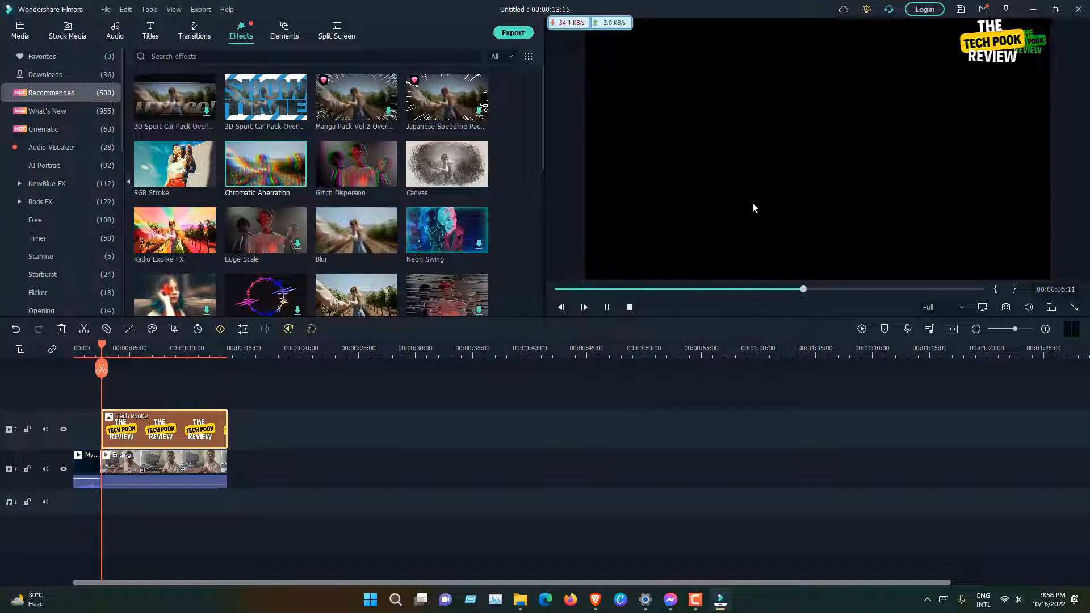
click(152, 421)
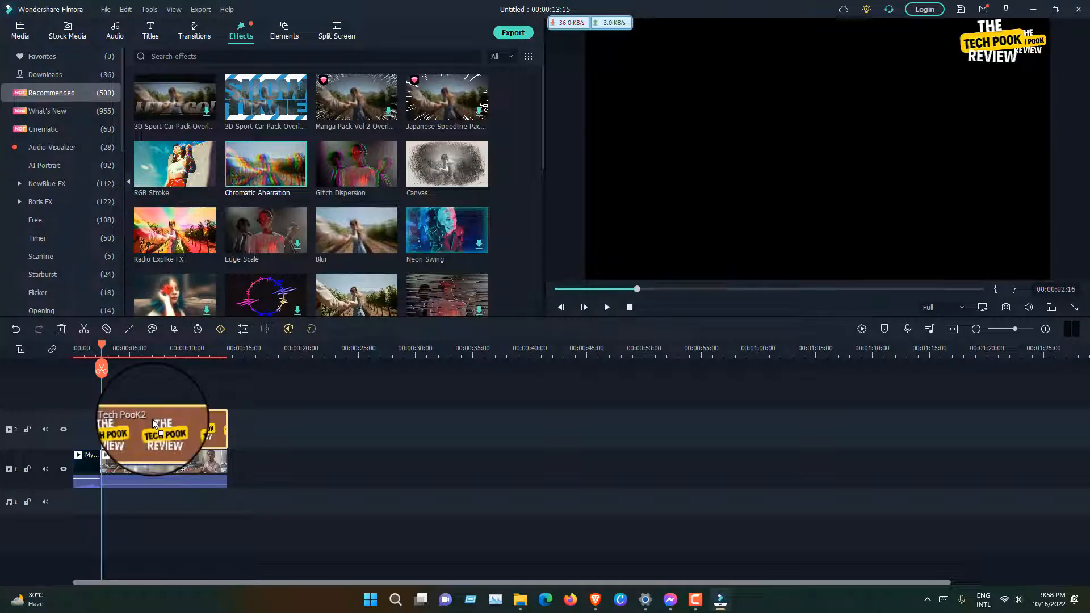
click(606, 307)
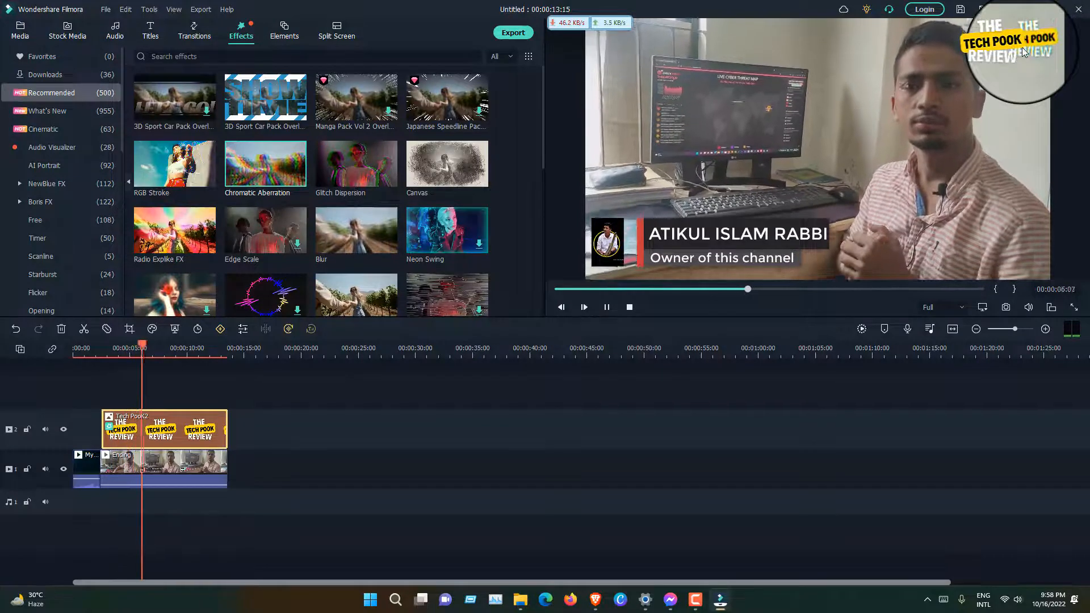
click(606, 307)
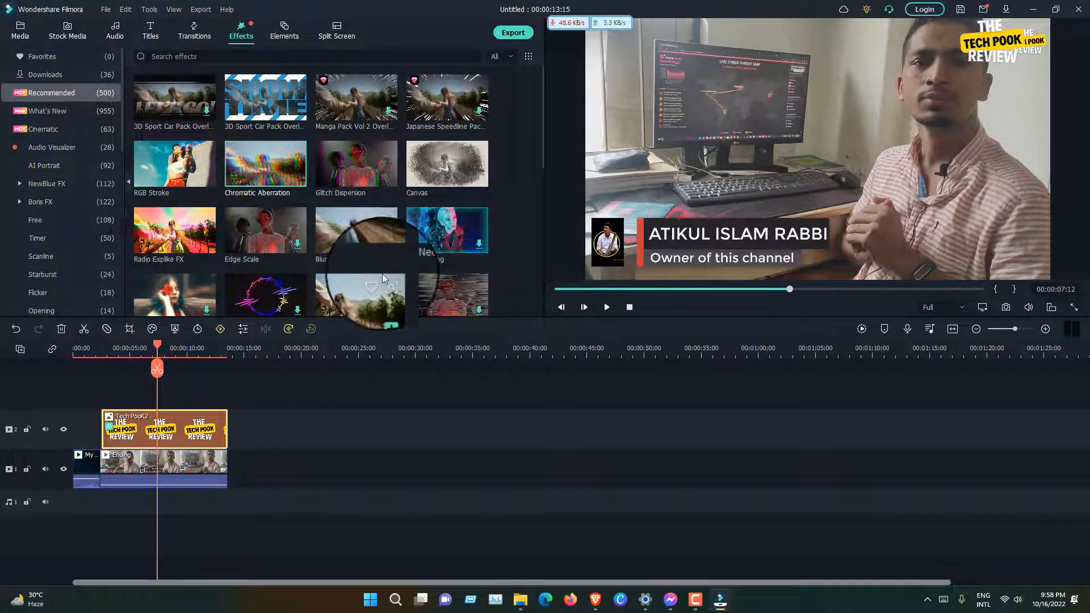
Step: Browse the recommended effects filtered by Free and by Paid, and return the playhead to the start of the Ending clip
click(508, 57)
click(515, 88)
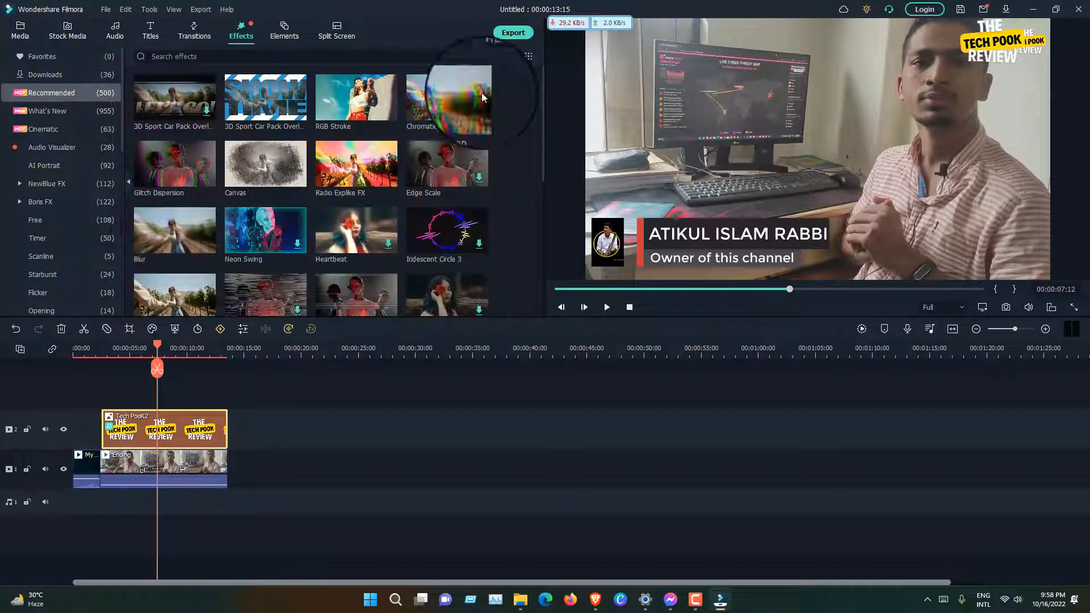
scroll(339, 254, down, 5)
scroll(339, 254, up, 3)
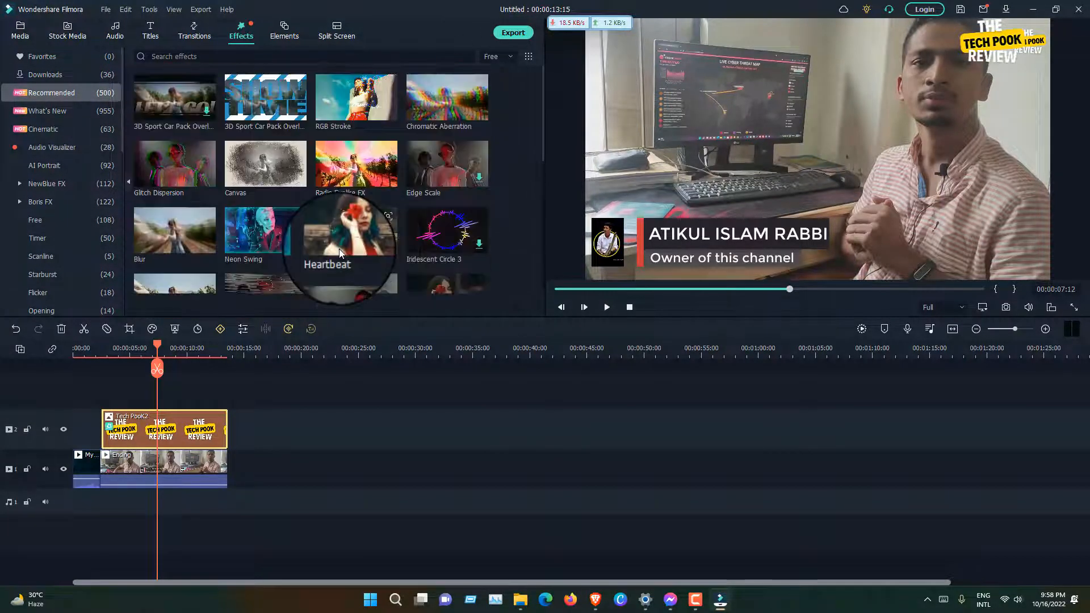
scroll(340, 254, down, 2)
scroll(340, 254, up, 2)
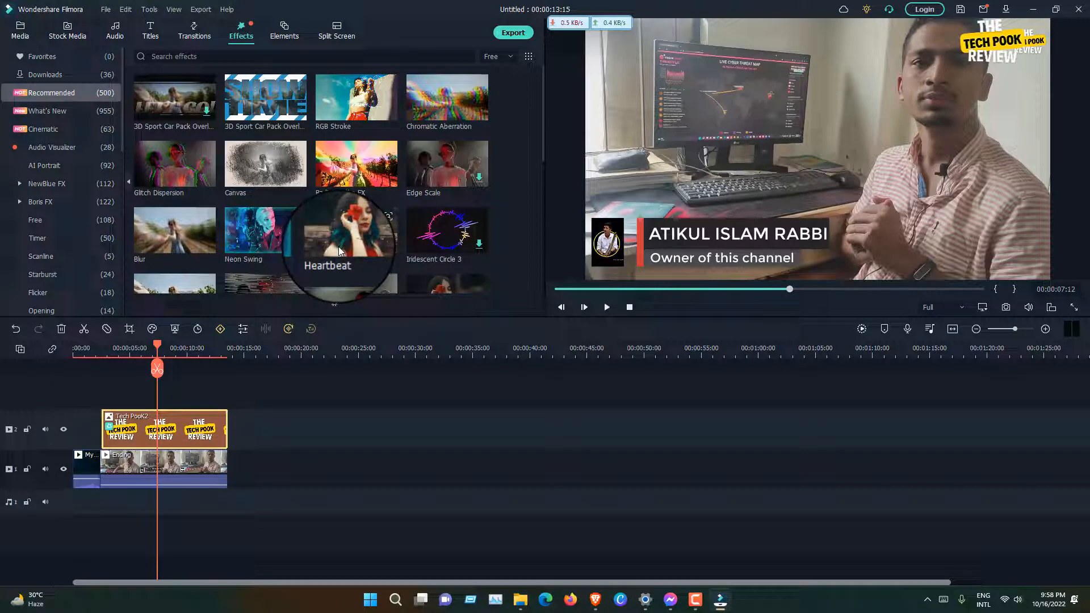
click(511, 56)
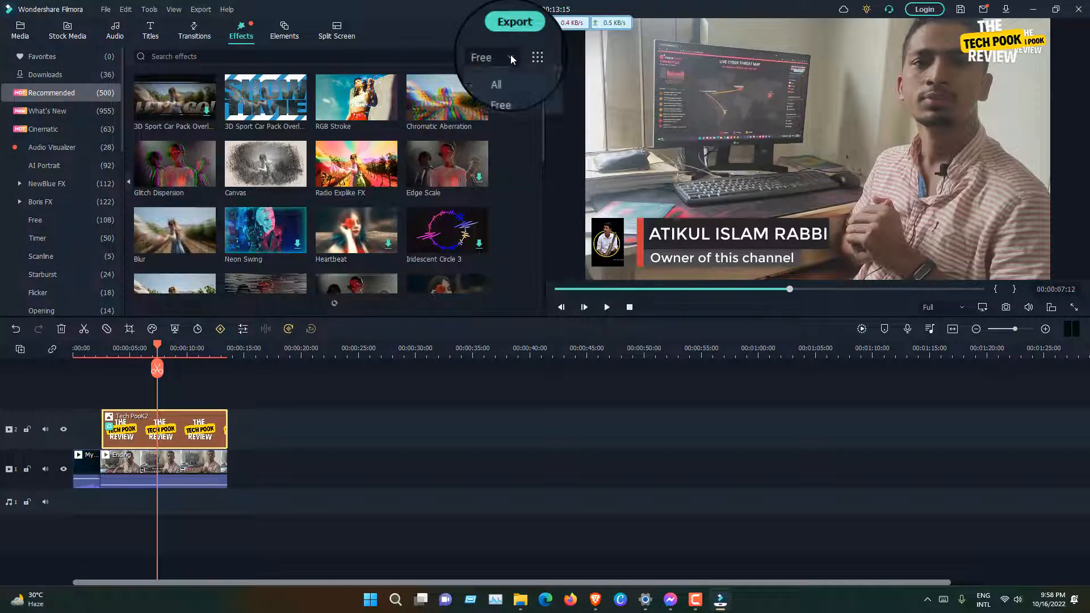
click(501, 102)
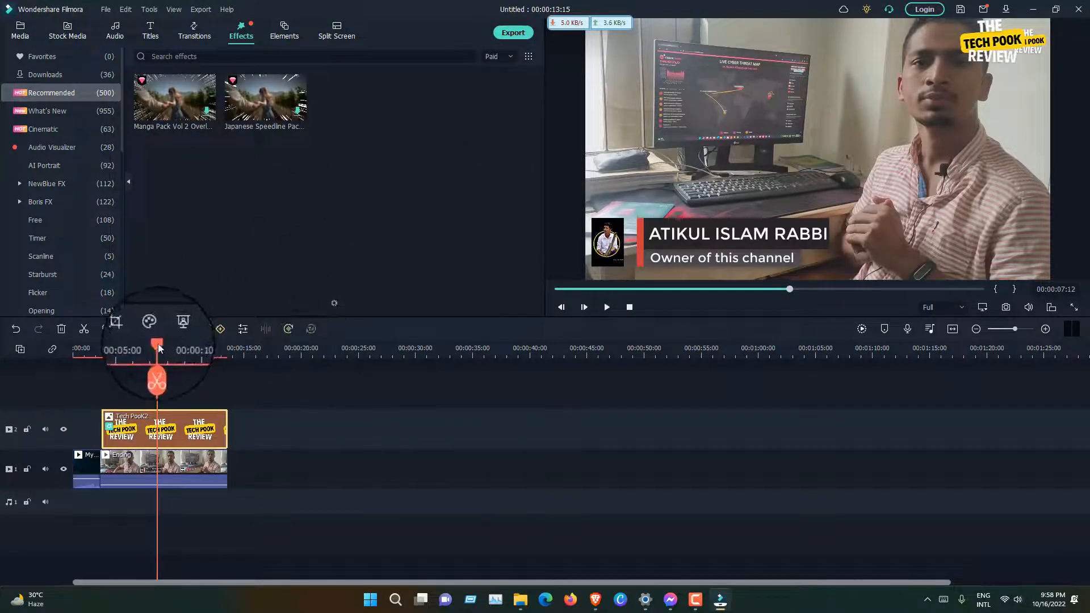
drag(157, 346, 101, 349)
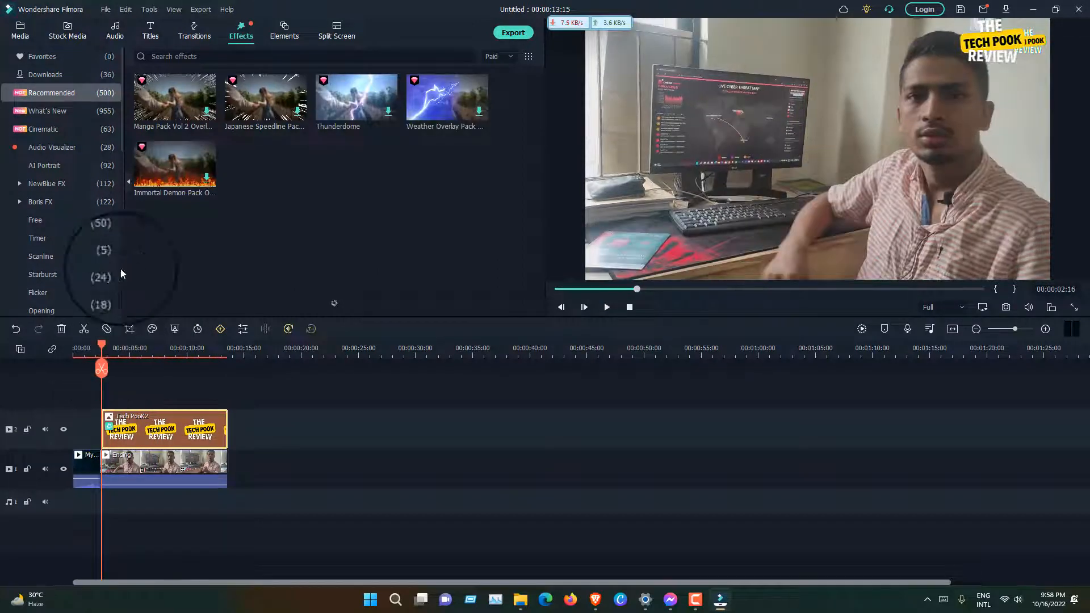
Step: Browse the preset template categories in the project media and the Pexels stock videos and photos
click(22, 33)
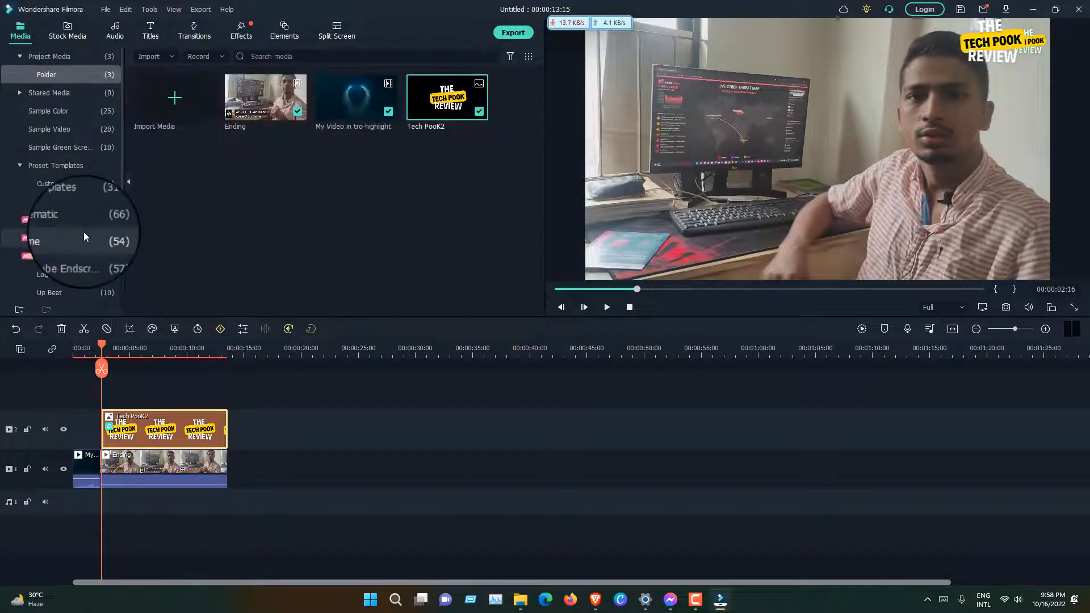
scroll(83, 231, down, 4)
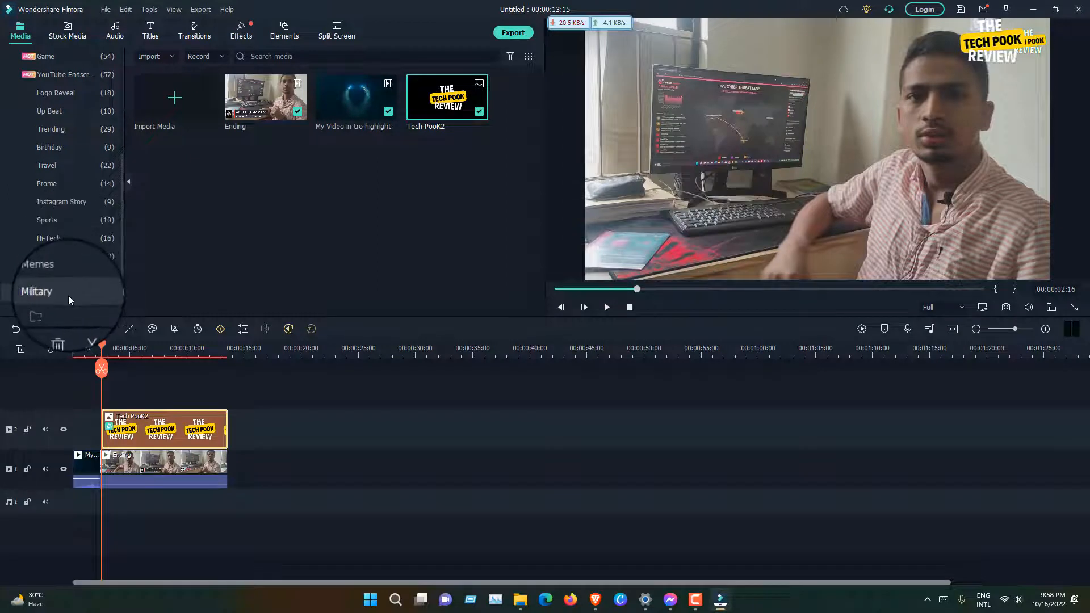
scroll(73, 254, up, 5)
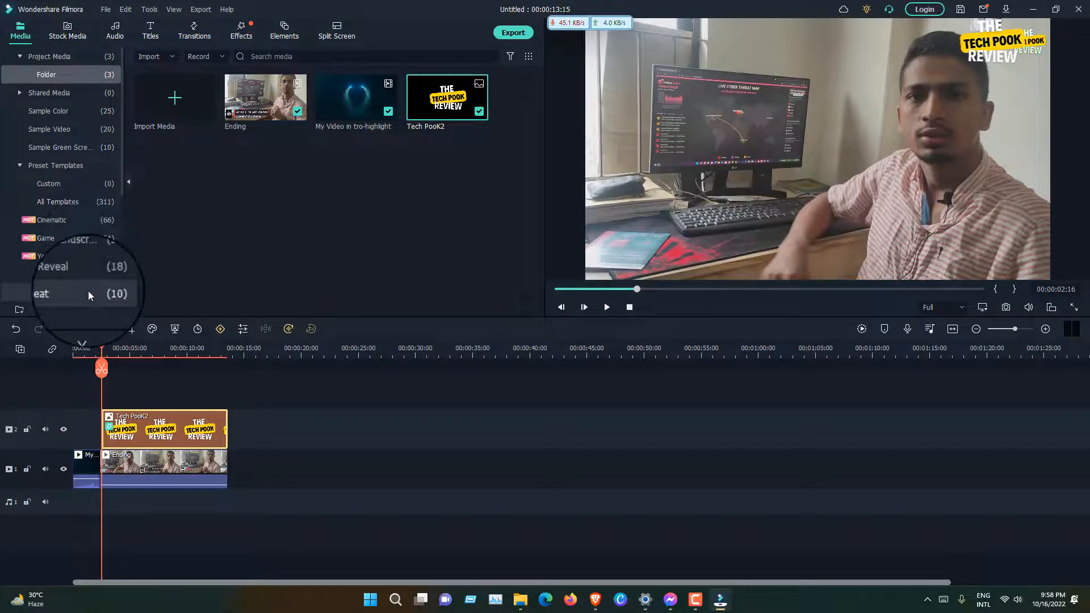
scroll(87, 291, down, 4)
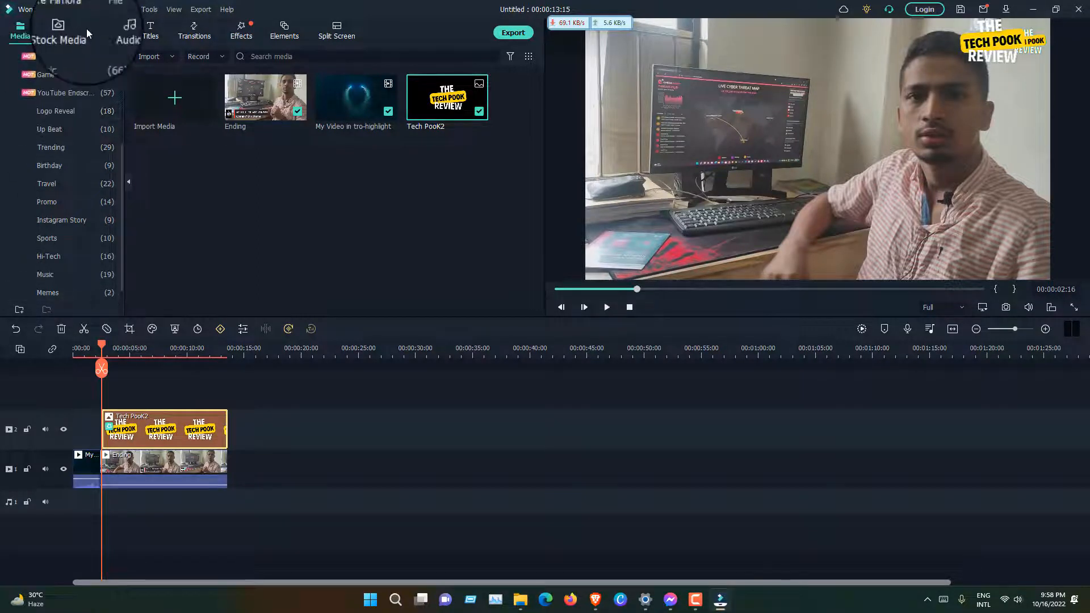
click(68, 30)
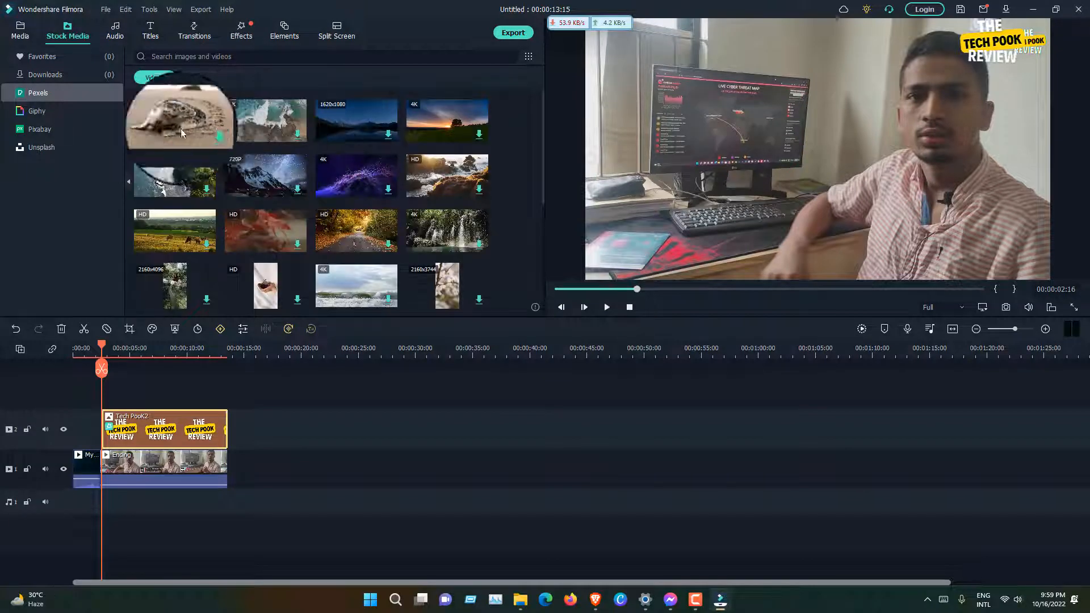
scroll(385, 271, down, 5)
scroll(381, 272, up, 5)
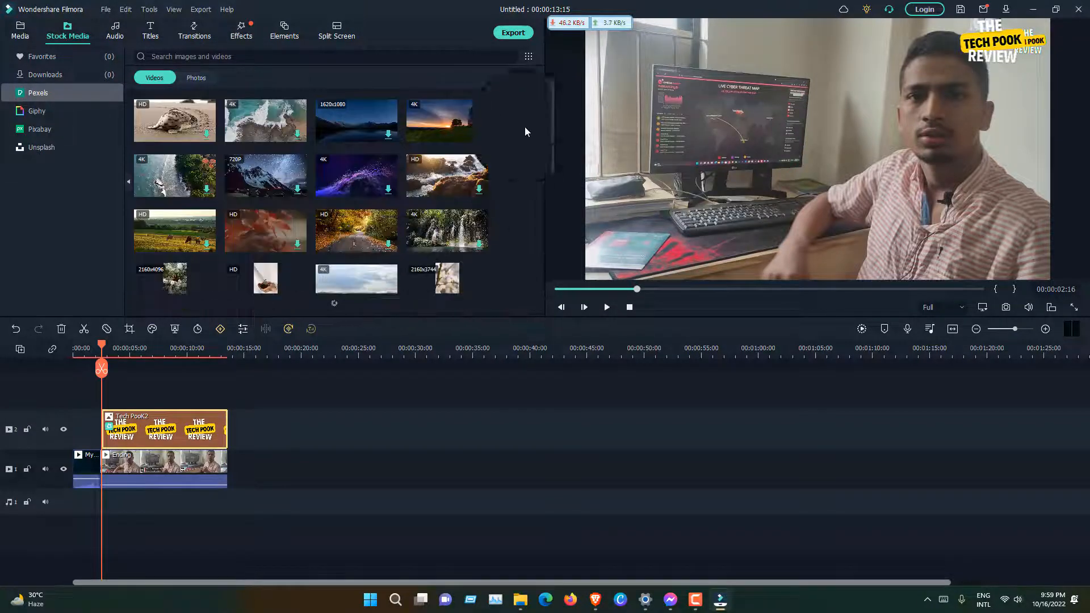
click(528, 57)
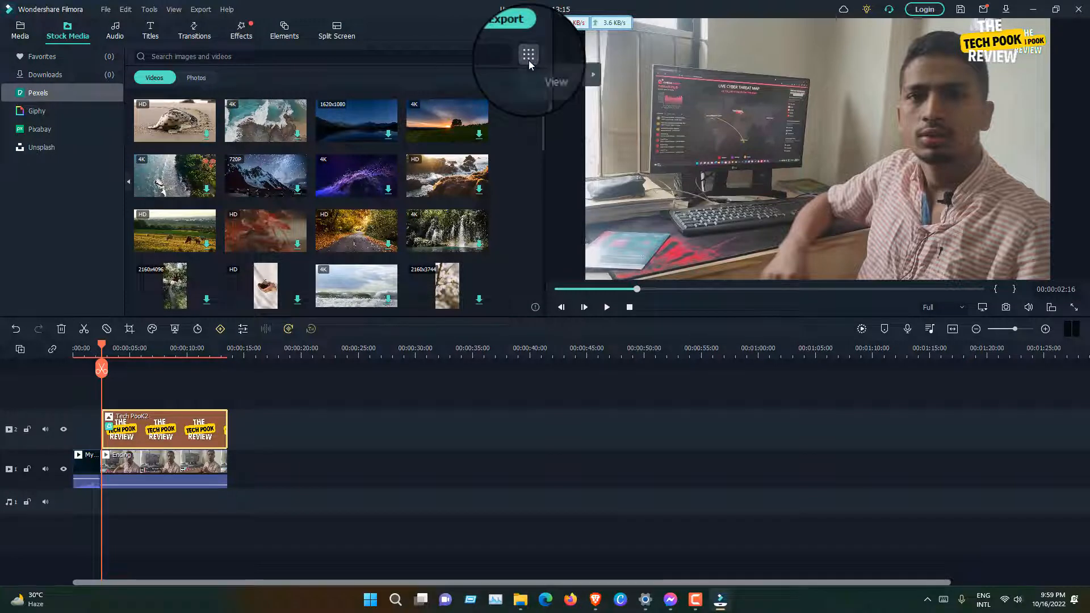
mouse_move(569, 75)
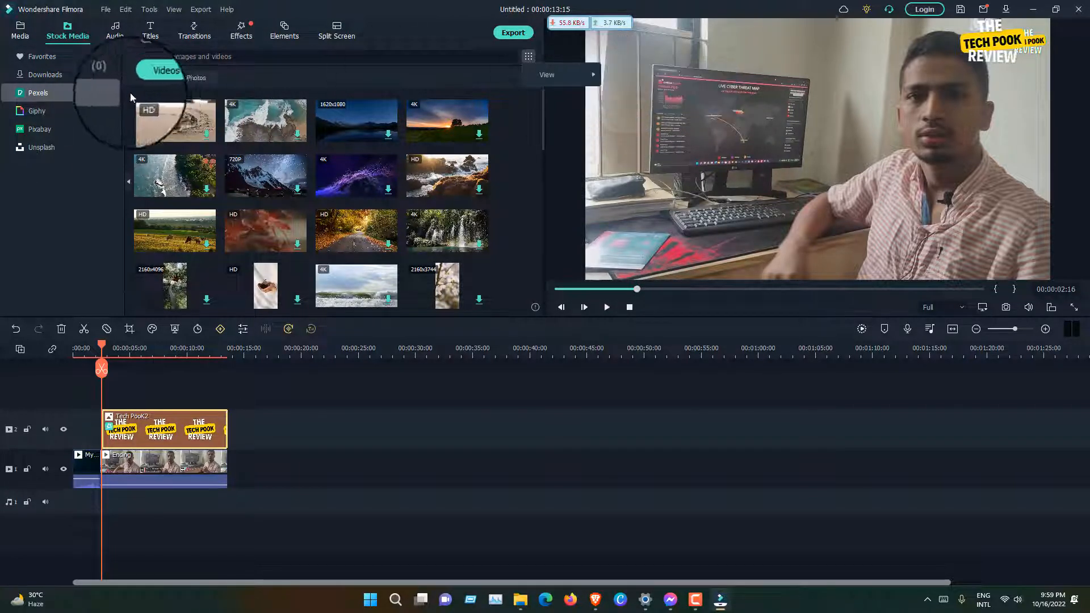
click(207, 76)
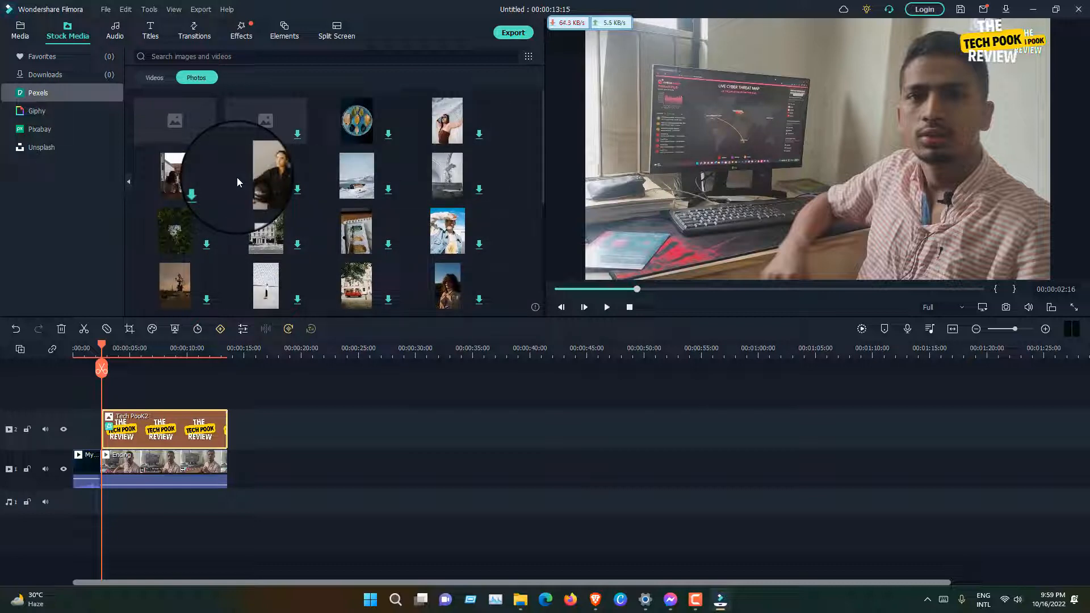
Step: Add the first recommended Youtube Vlog Pack title on track 3 at the start of the Ending clip, closing the login window
click(148, 35)
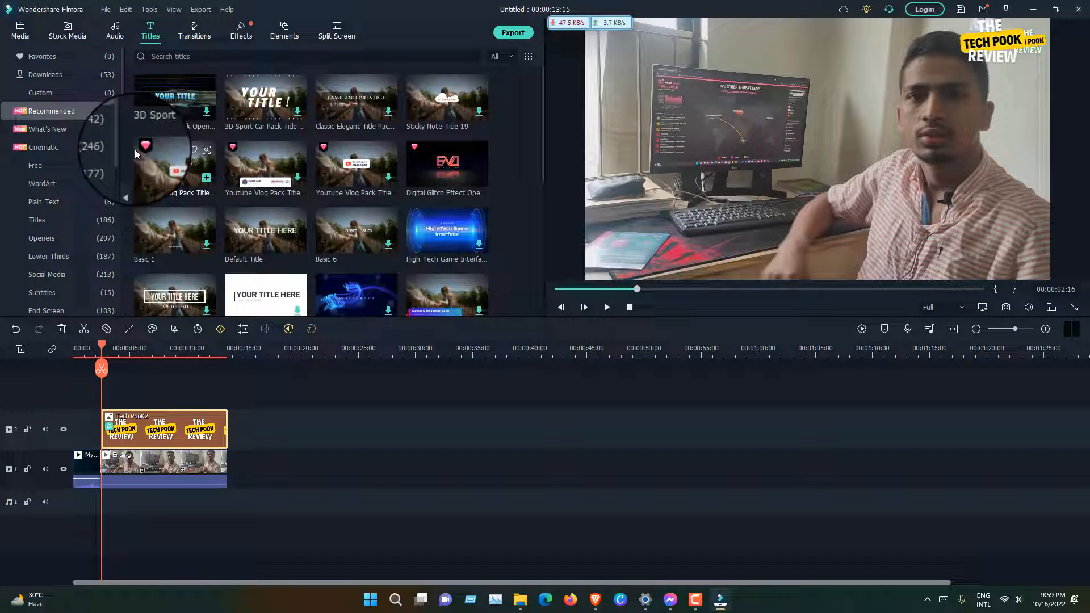
click(158, 167)
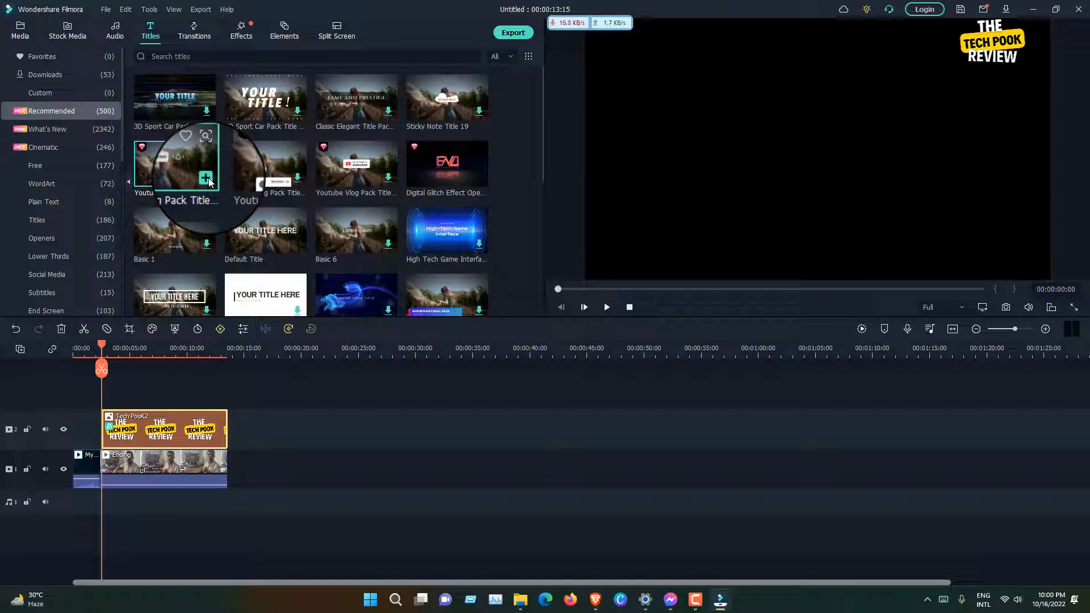
click(208, 181)
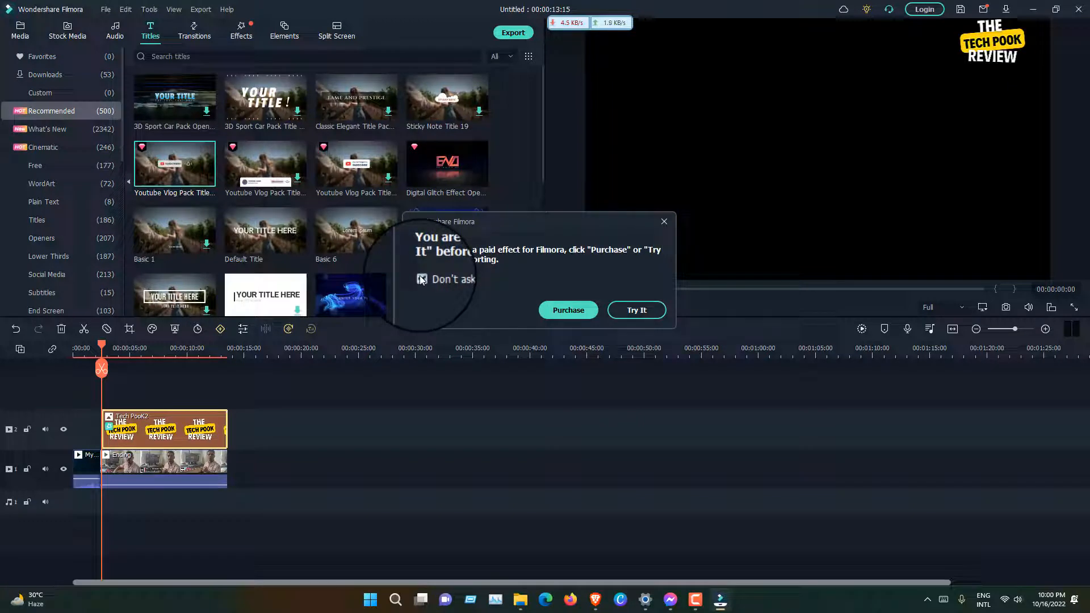
click(571, 312)
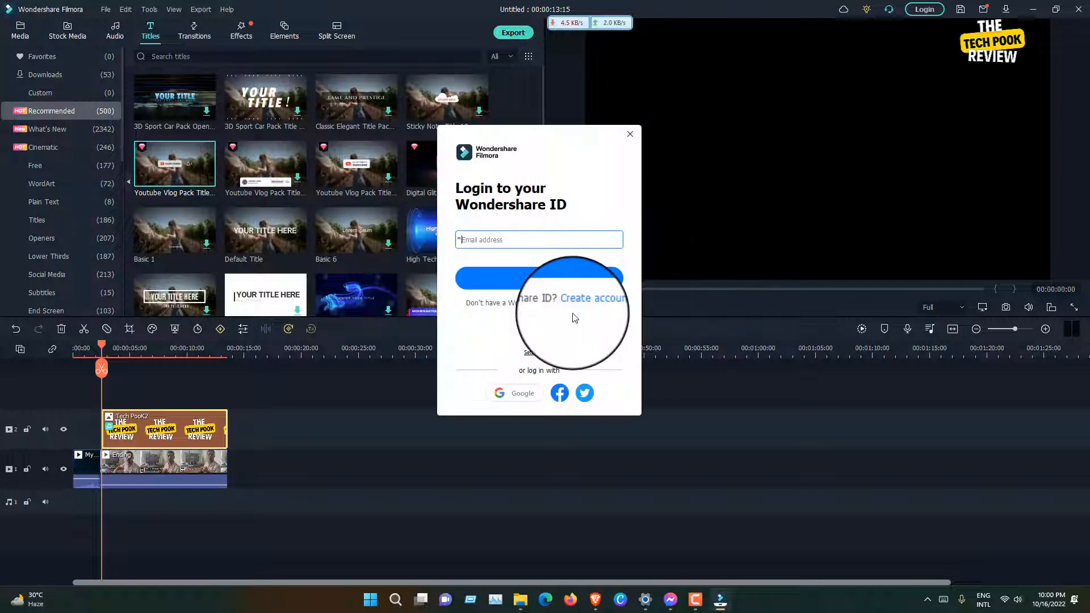
click(630, 133)
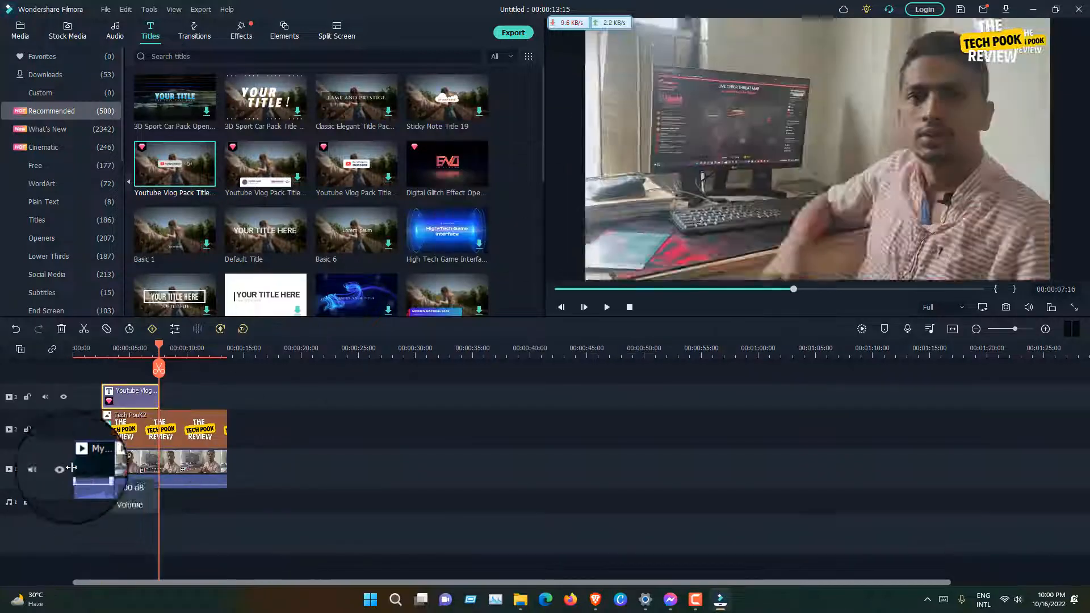
Step: Preview the Youtube Vlog title and move its Subscribe and Subscribed button elements and hand cursor to the video frame's lower-right corner
click(109, 354)
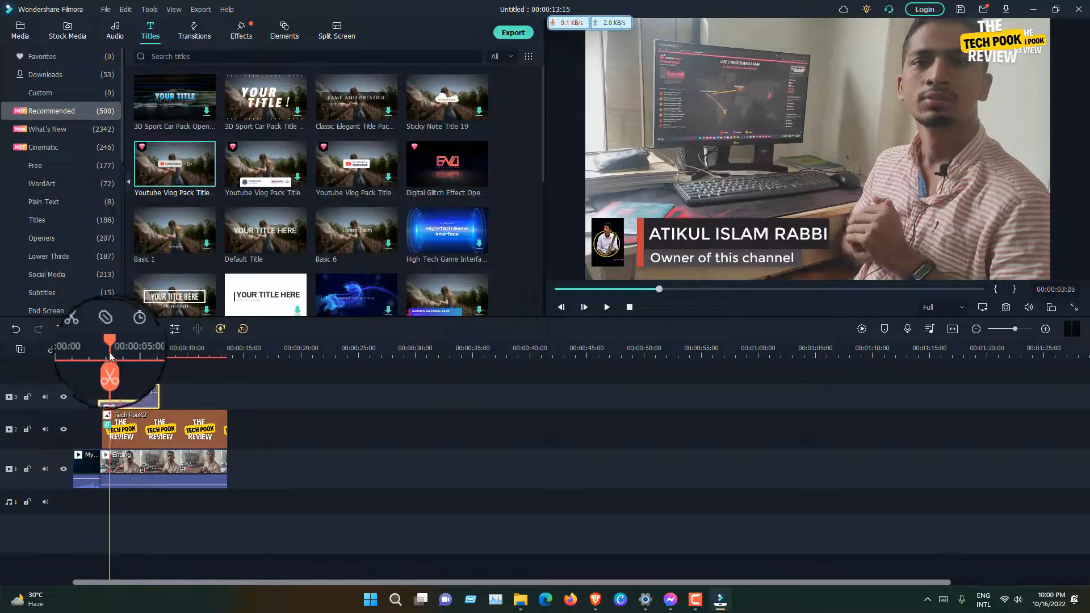
drag(110, 354, 101, 363)
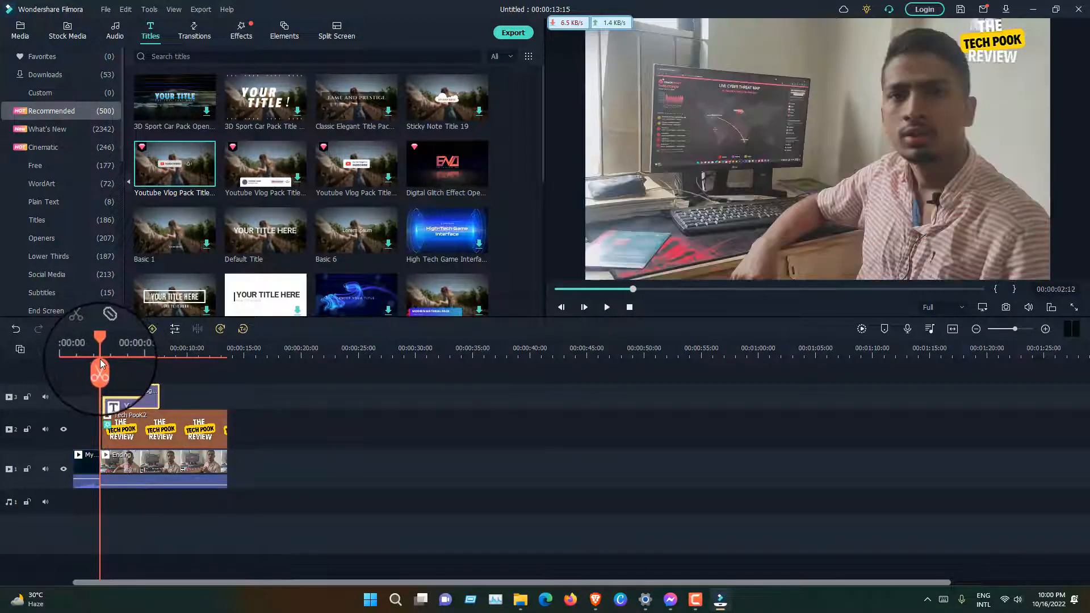
click(607, 307)
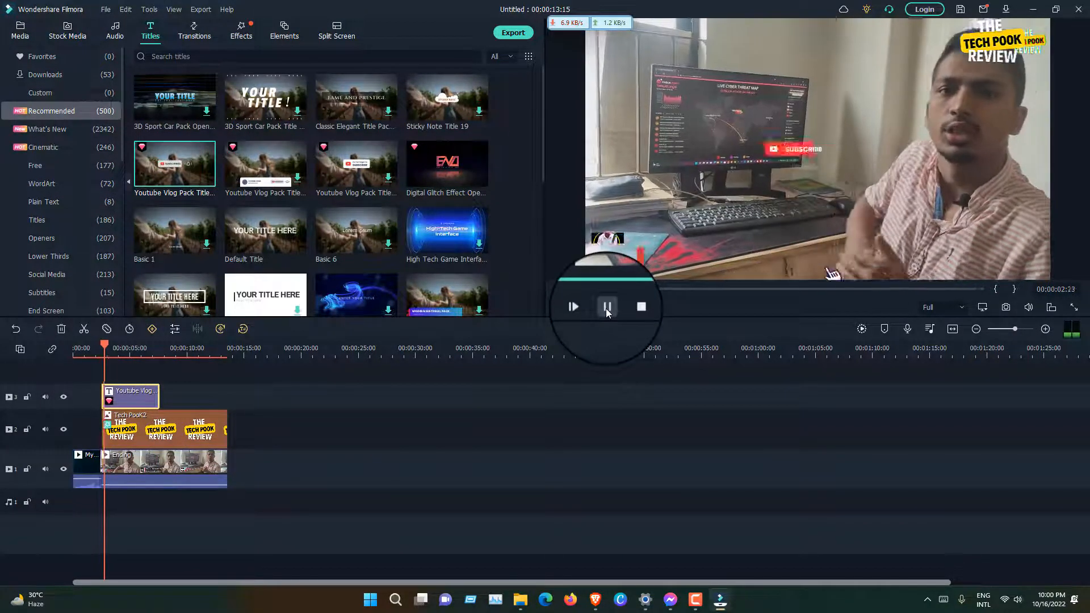
click(606, 308)
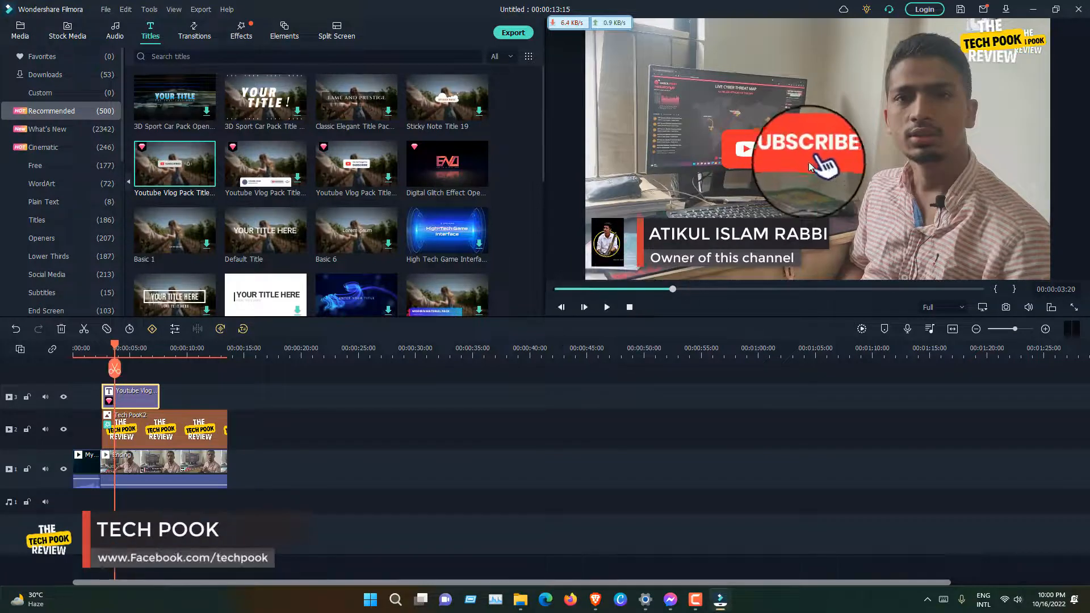
drag(810, 167, 924, 260)
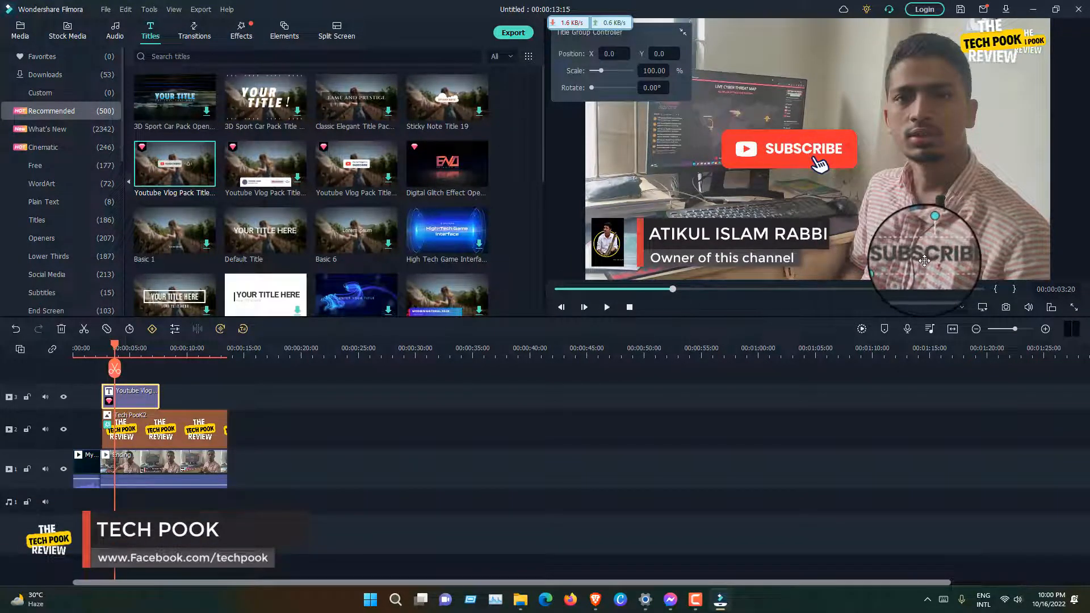
drag(751, 154, 869, 260)
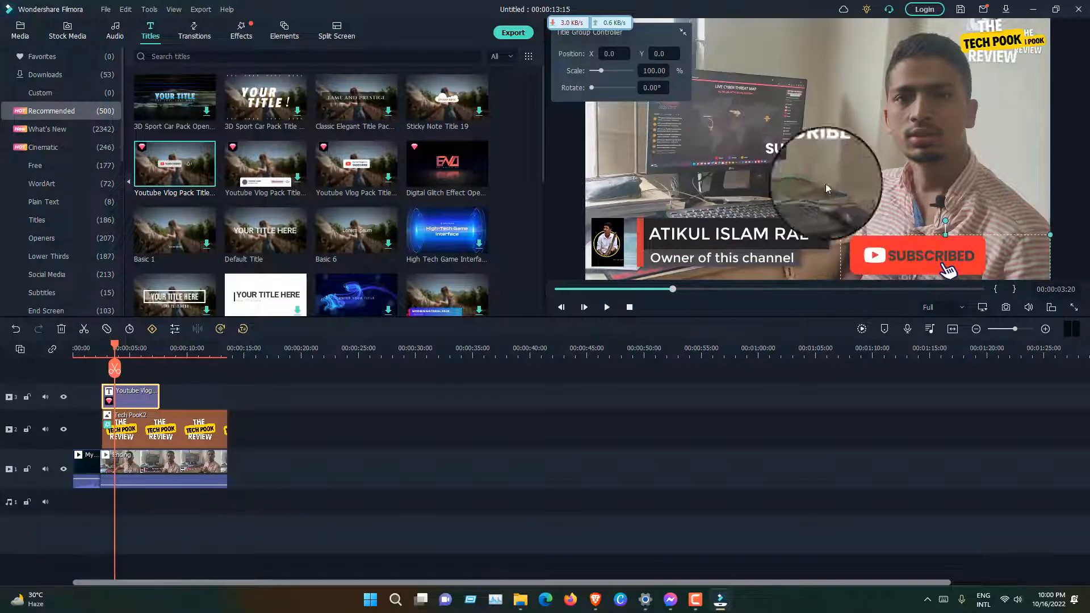
drag(826, 183, 949, 248)
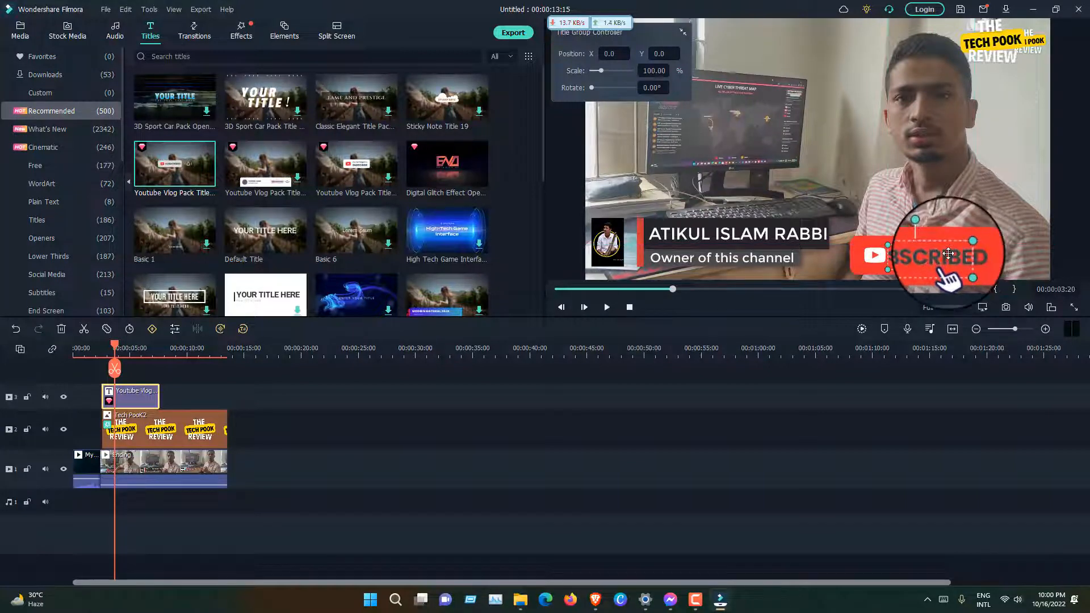
click(965, 211)
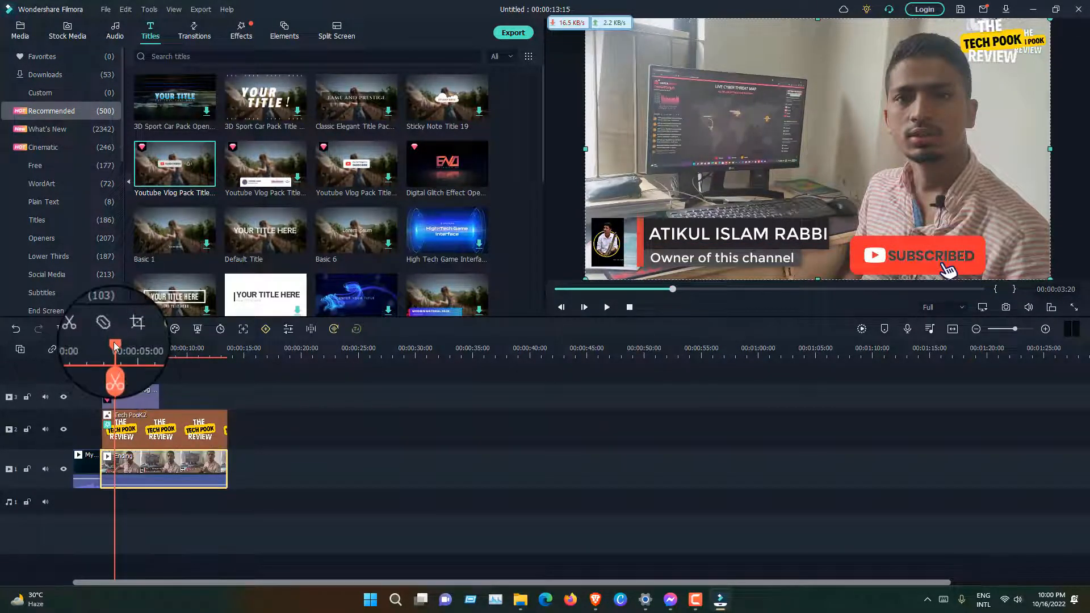
Step: Play back the repositioned subscribe title from the start of the Ending clip and stop the playback
drag(113, 346, 102, 347)
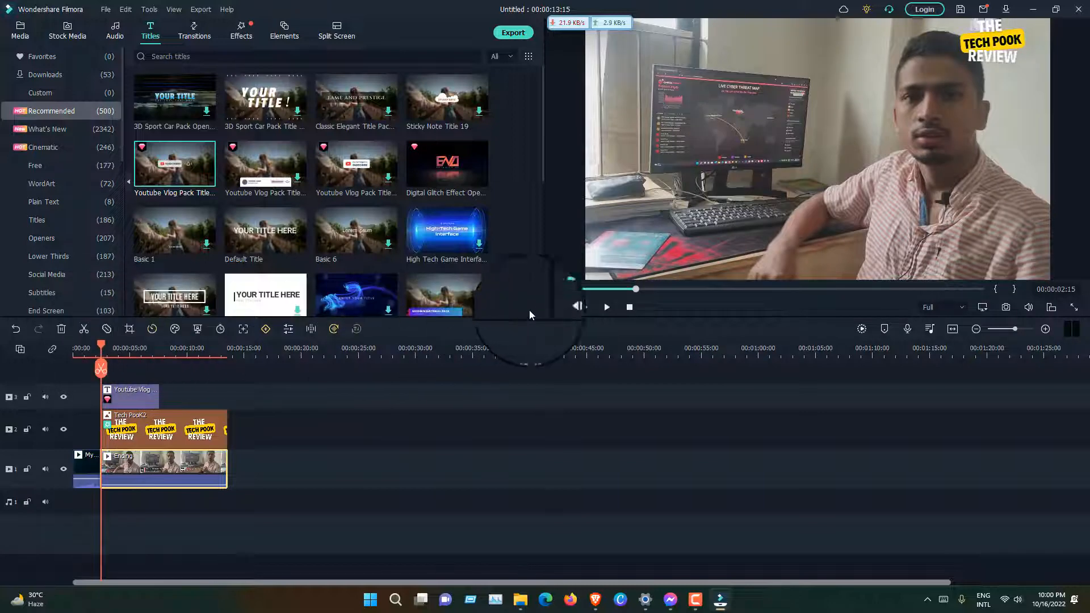
click(606, 309)
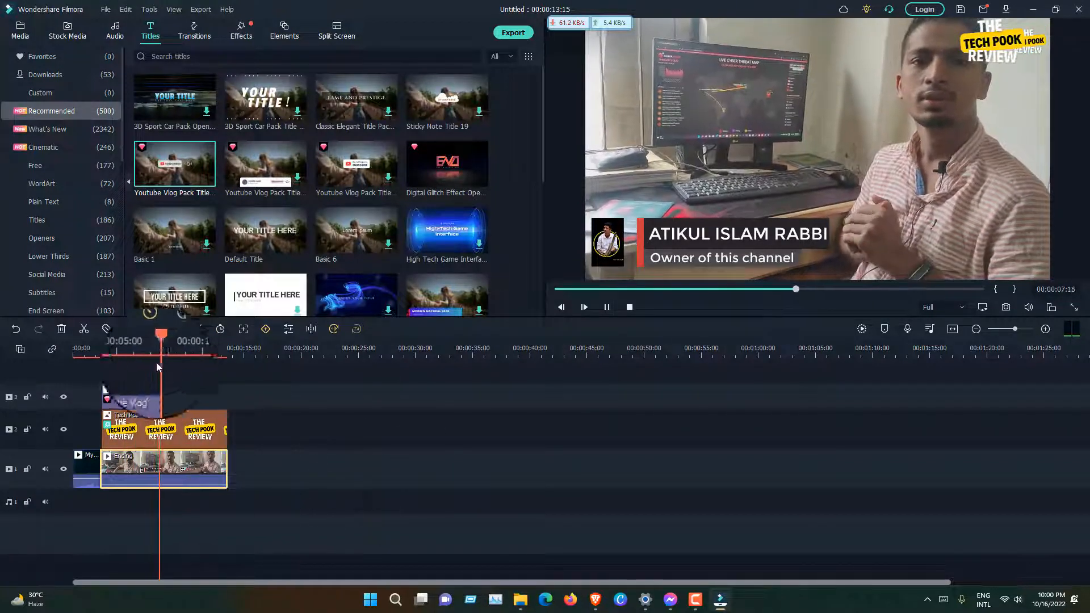
drag(179, 342, 161, 343)
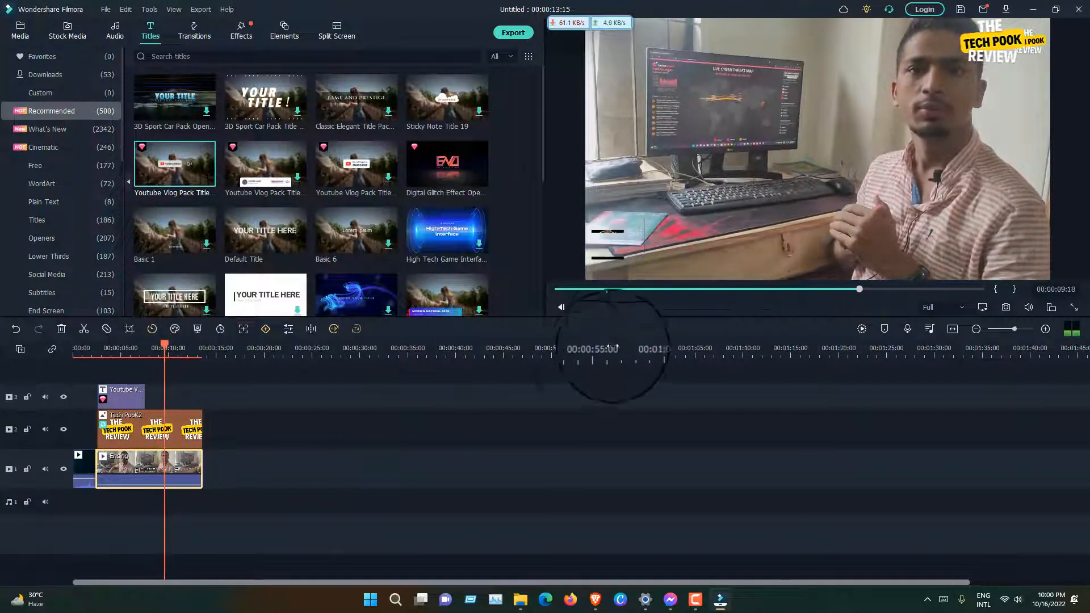
click(607, 306)
Step: Browse the Recommended and Free titles, and return the playhead to the start of the Ending clip
scroll(399, 274, down, 5)
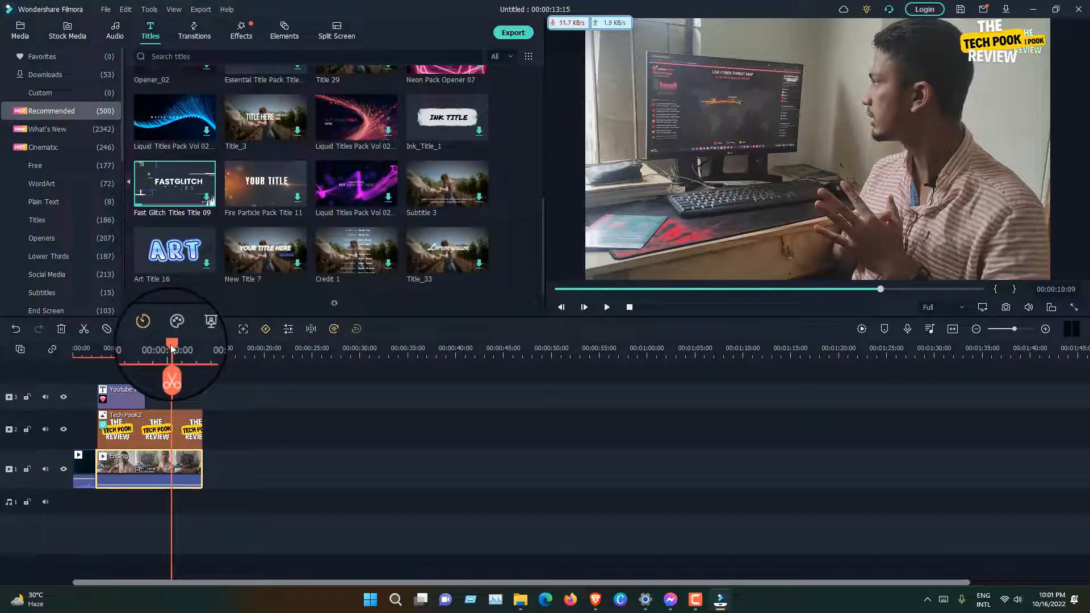
drag(171, 349, 97, 350)
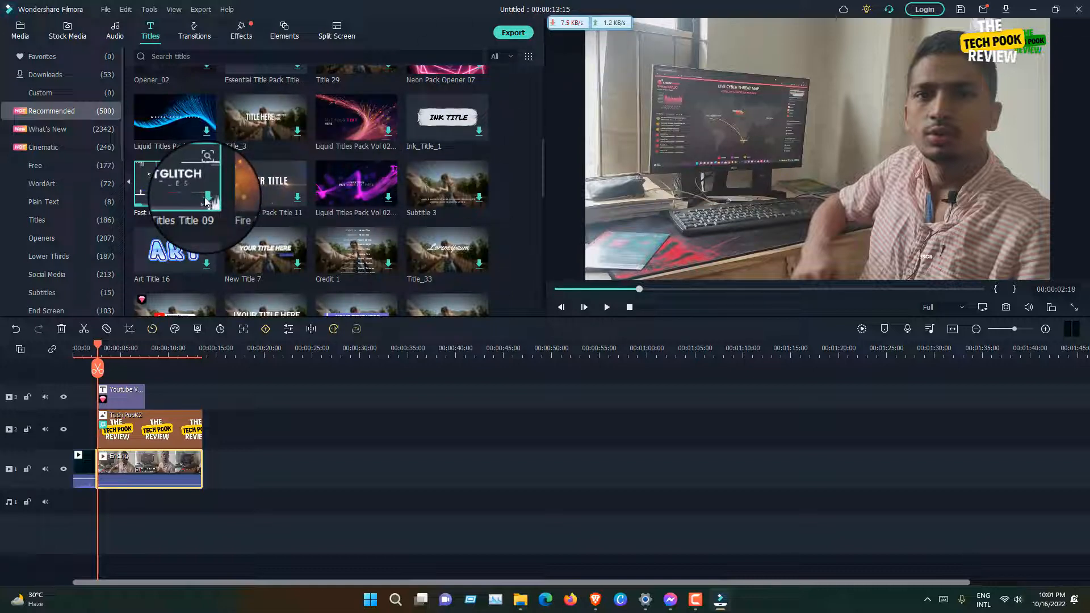
click(37, 169)
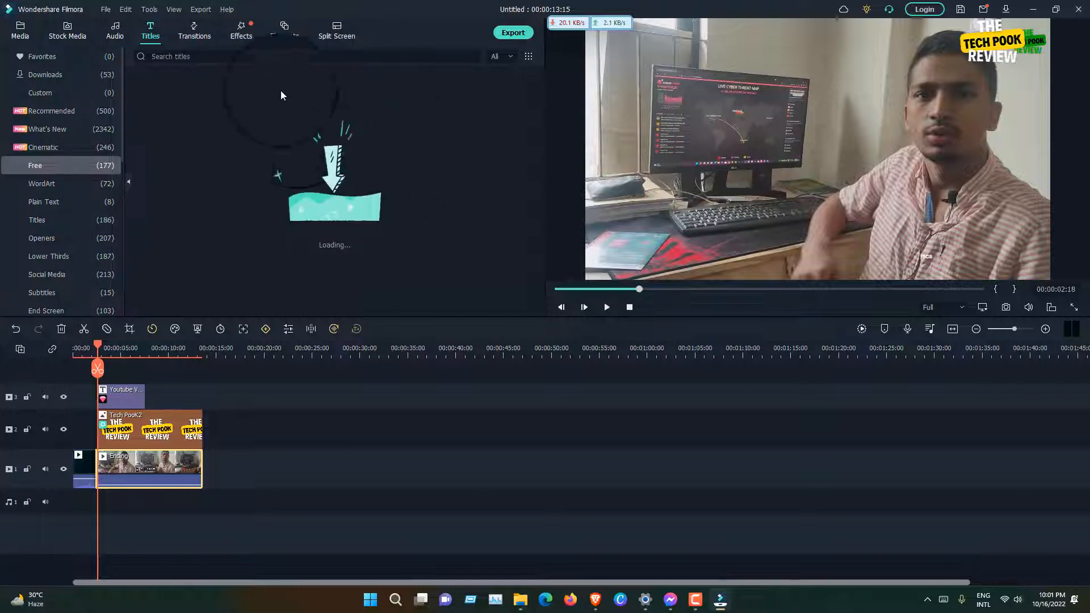
Step: Browse the transition categories and the recommended effects filtered by Paid
click(192, 38)
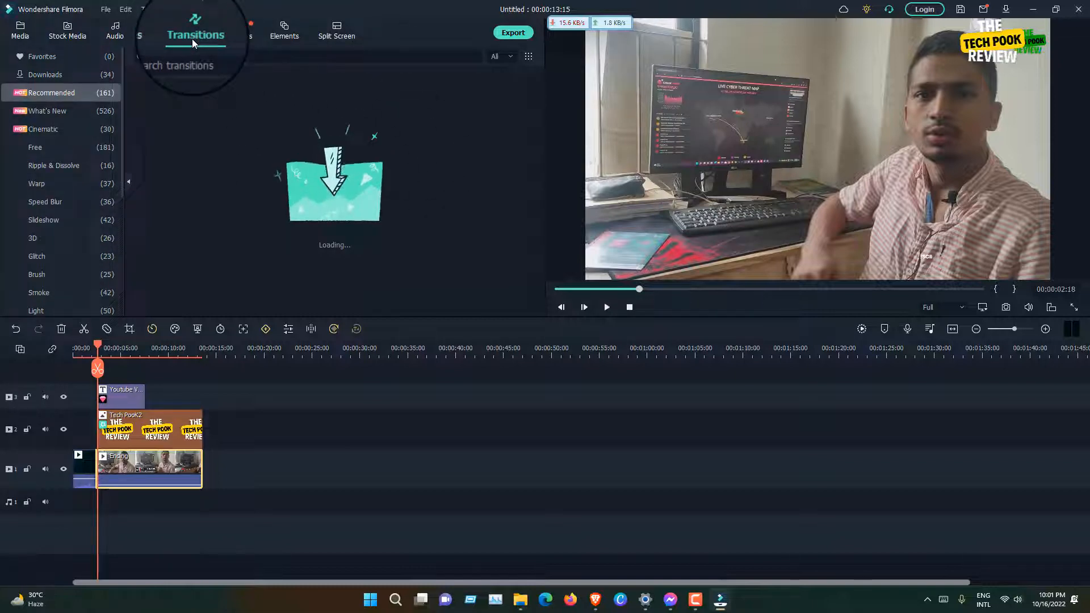
scroll(81, 189, down, 4)
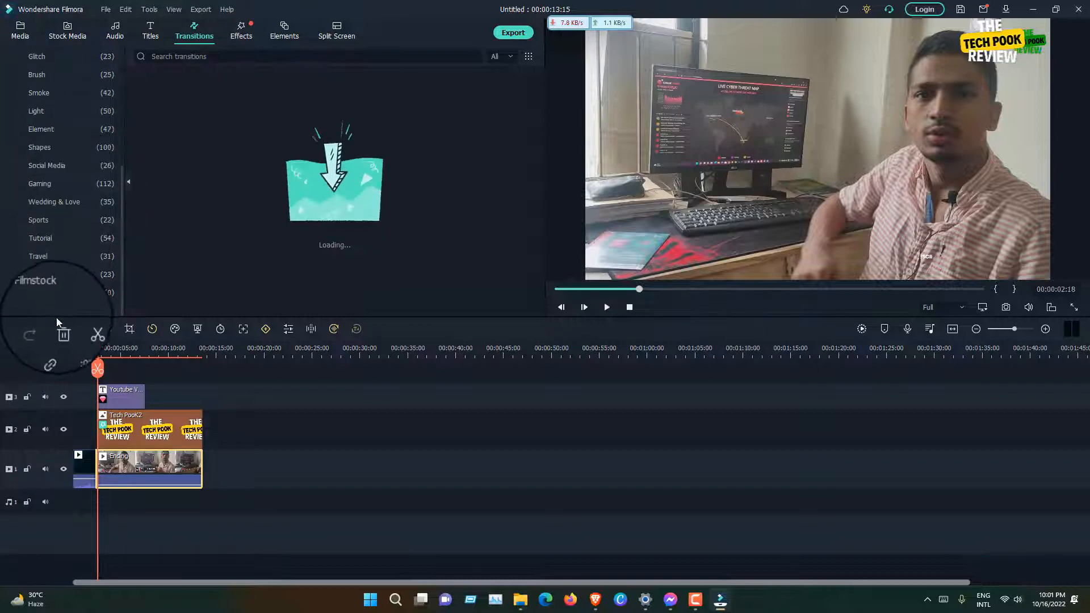
scroll(58, 306, up, 3)
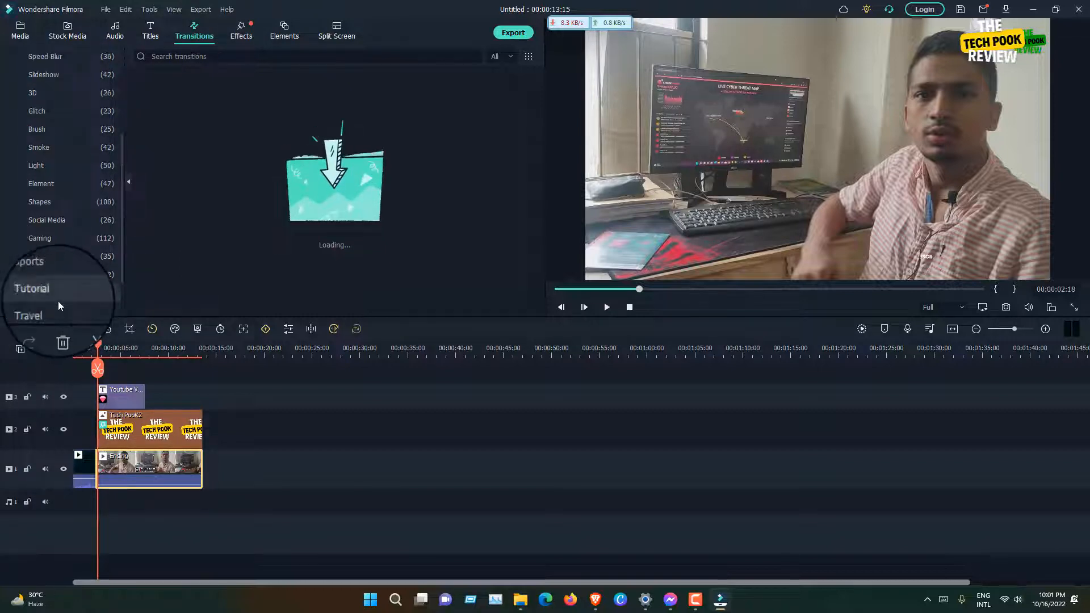
scroll(58, 301, up, 7)
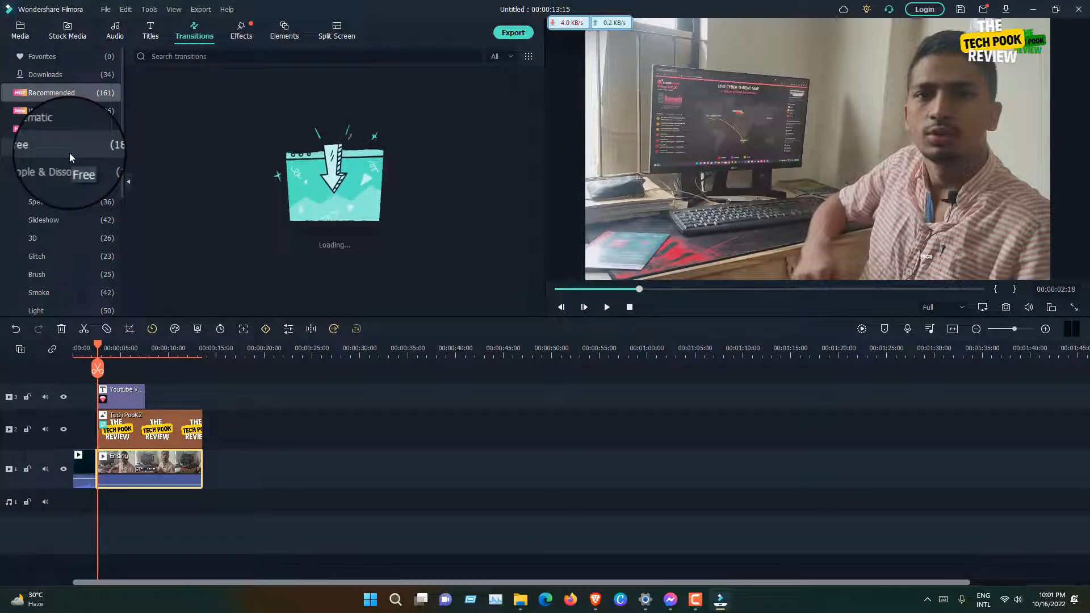
scroll(69, 153, down, 3)
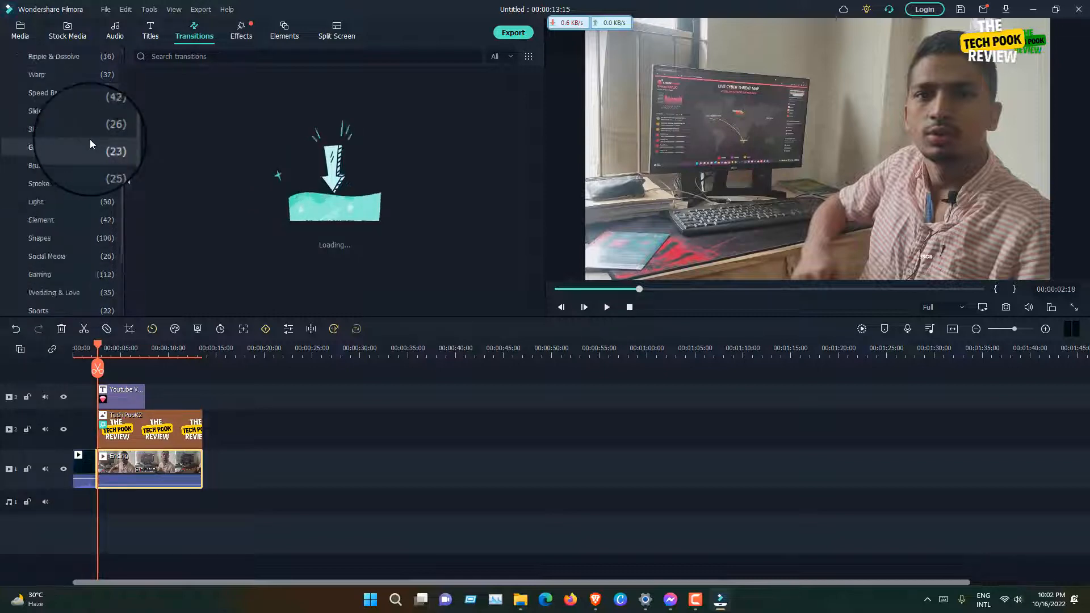
scroll(90, 139, up, 3)
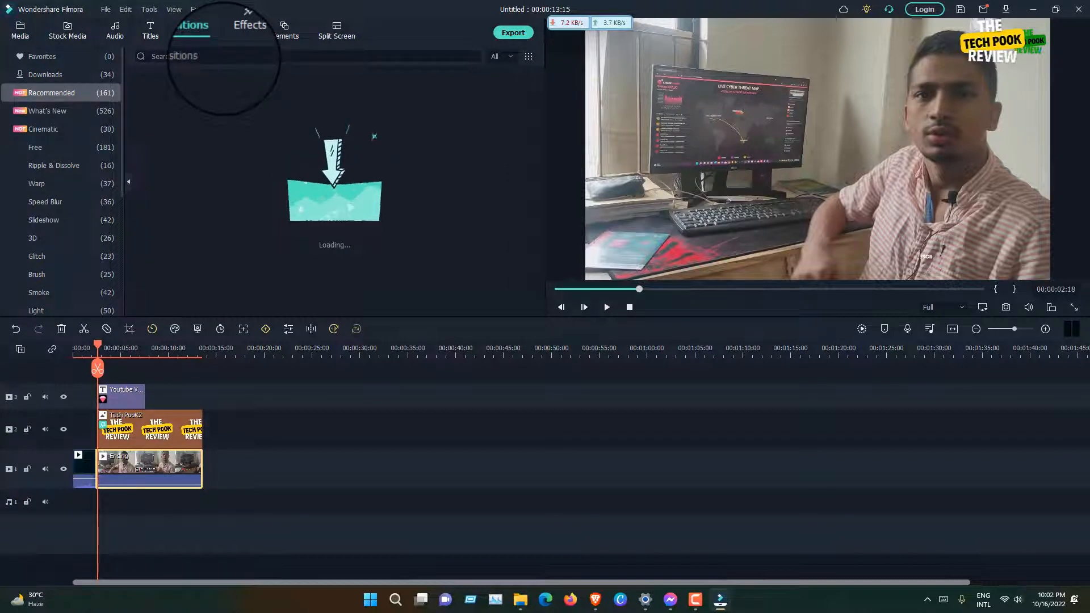
click(241, 29)
scroll(410, 206, down, 2)
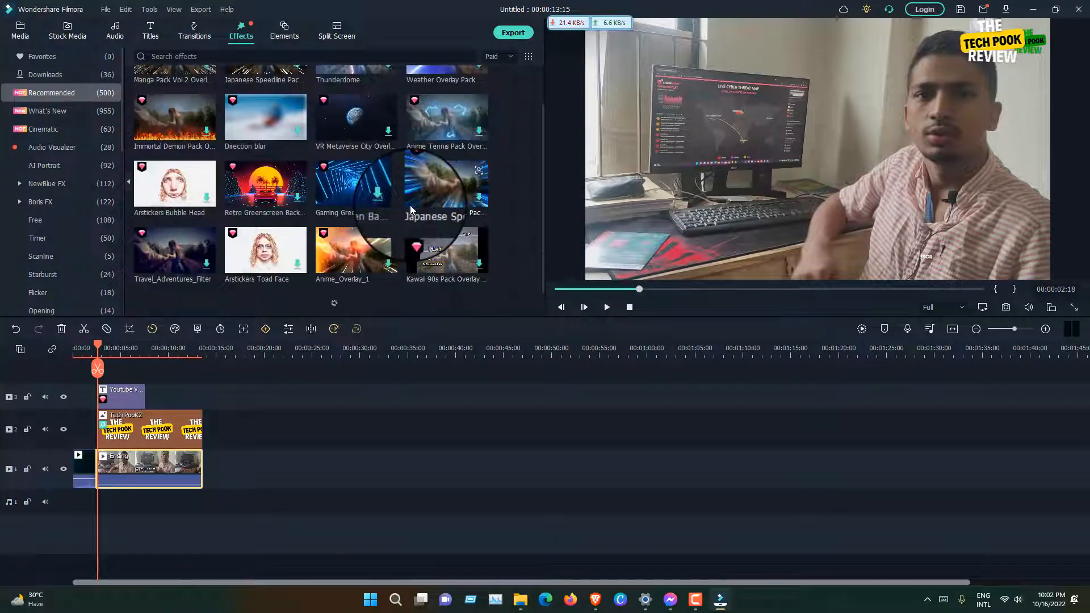
Step: Open the elements library and check the system's network quick settings while it loads
scroll(410, 205, up, 2)
click(281, 34)
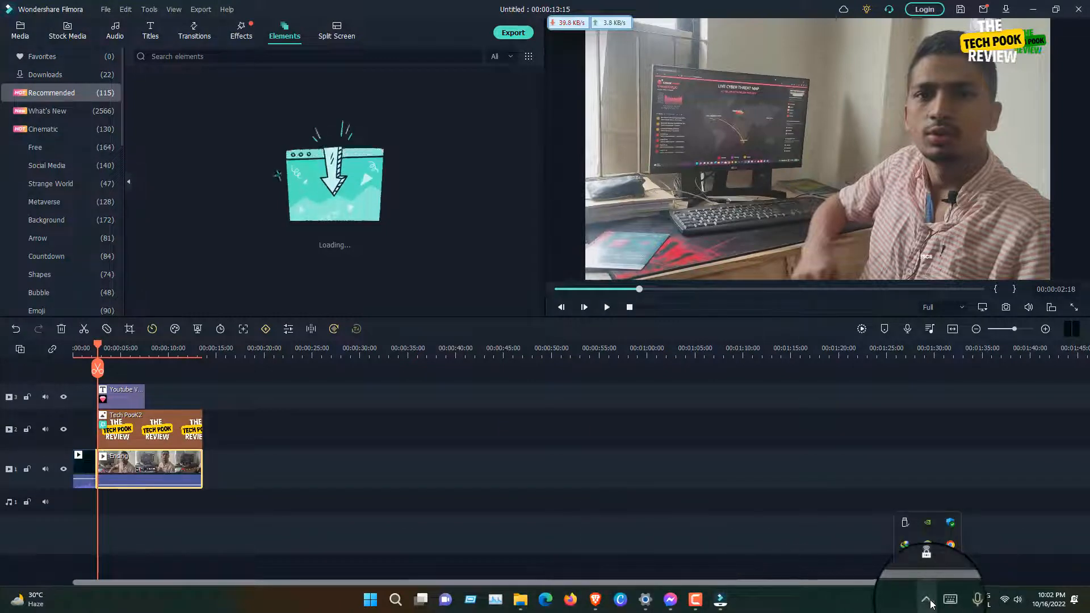
click(1004, 600)
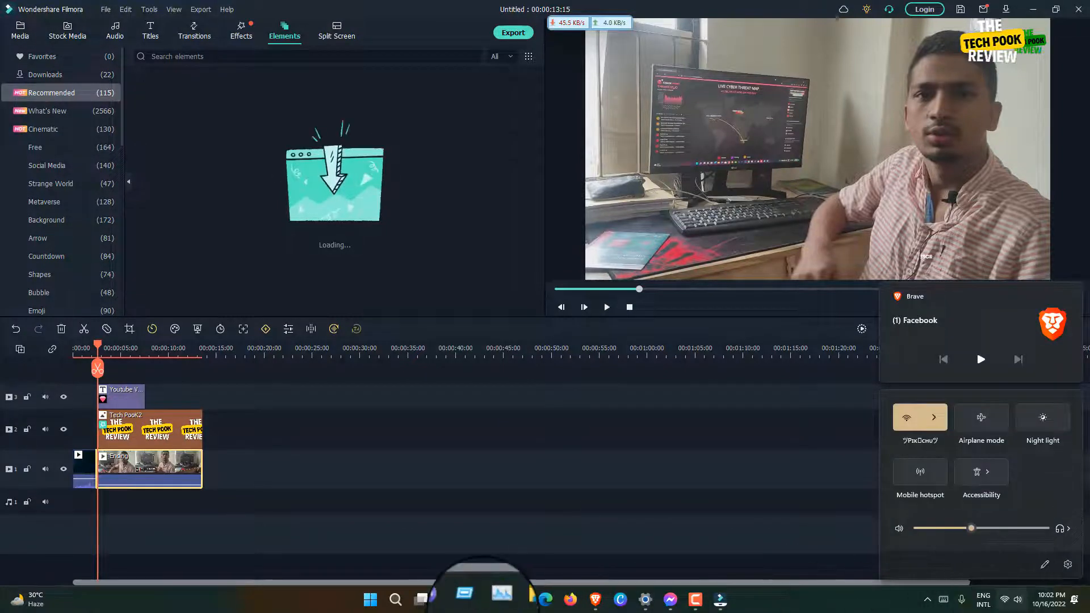
Step: Switch to Task Manager, examine its processes, app history, startup apps, users and services, and minimize it
click(504, 606)
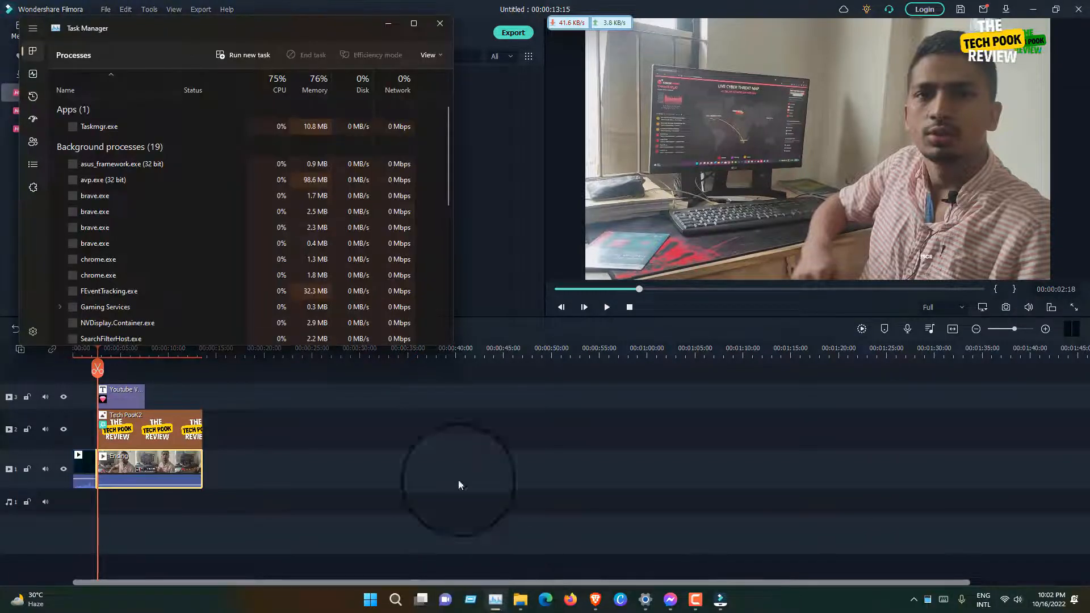
click(28, 121)
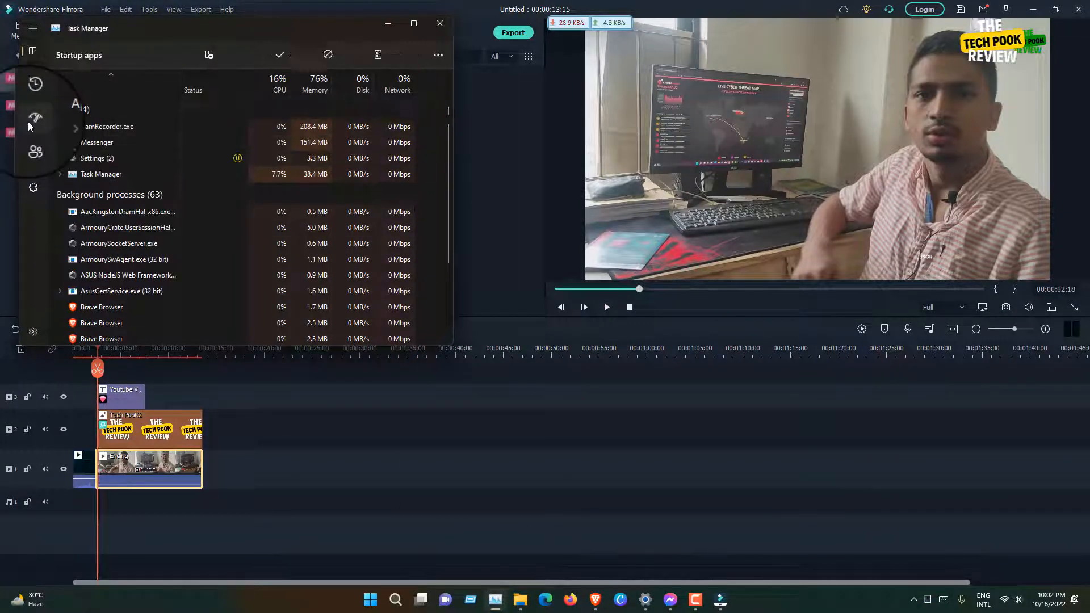
click(32, 97)
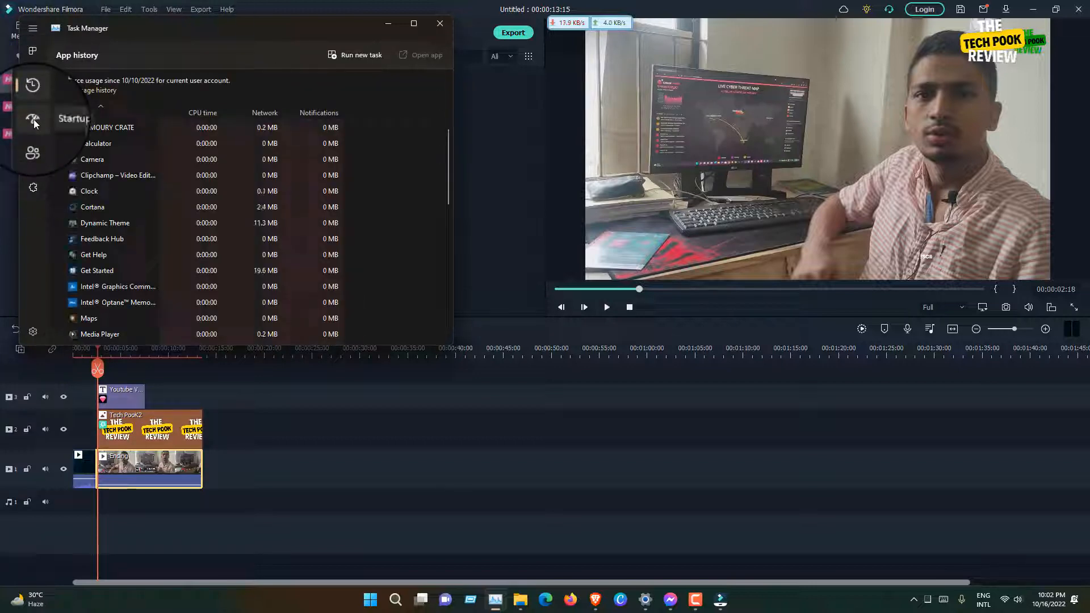
click(33, 120)
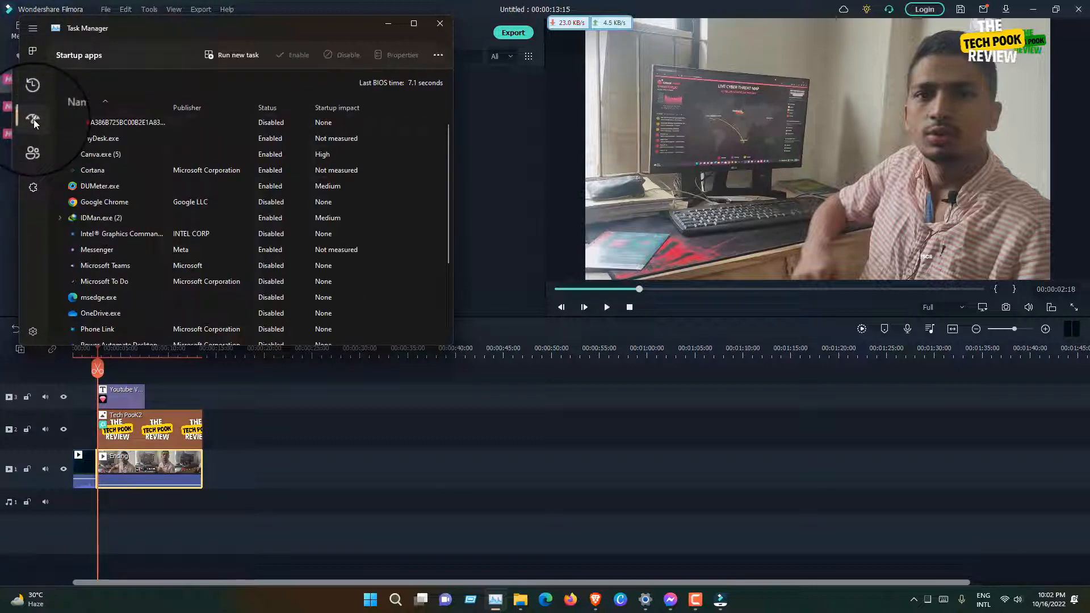
click(33, 53)
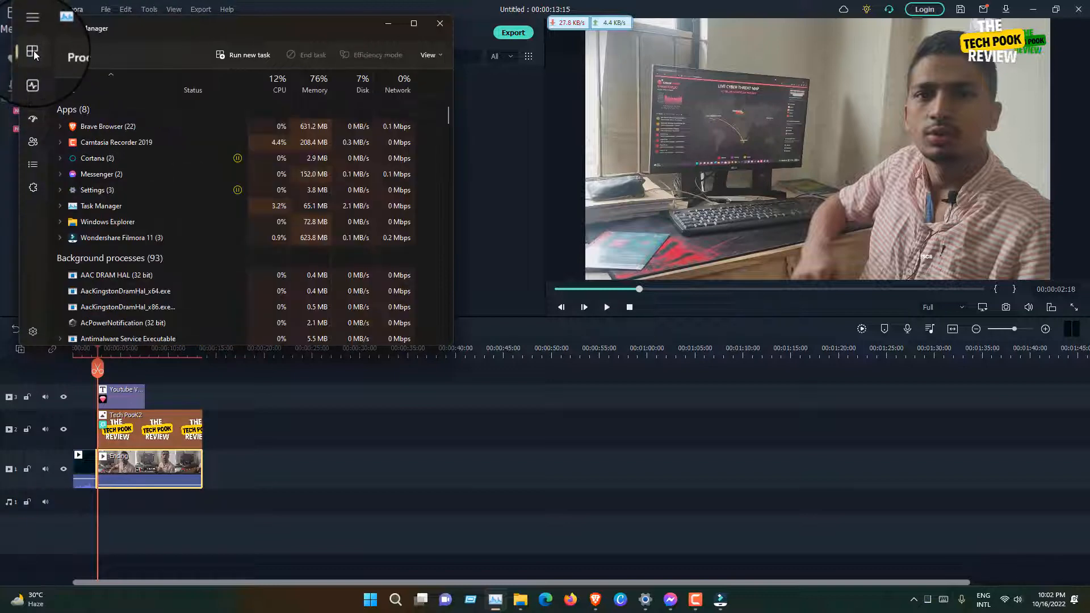
click(31, 126)
click(33, 145)
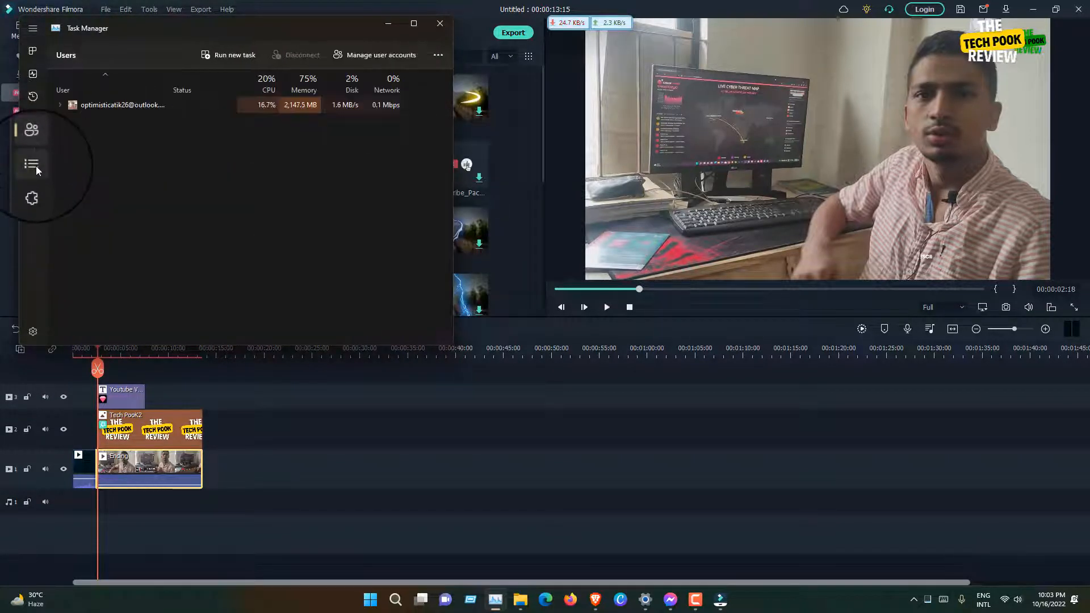
click(34, 166)
click(34, 193)
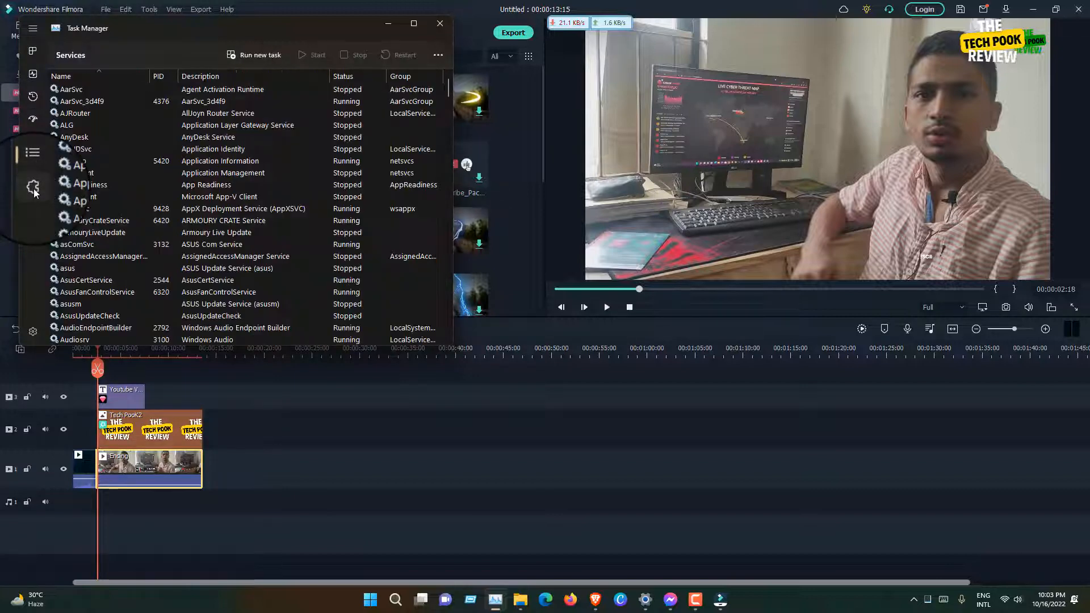
click(33, 56)
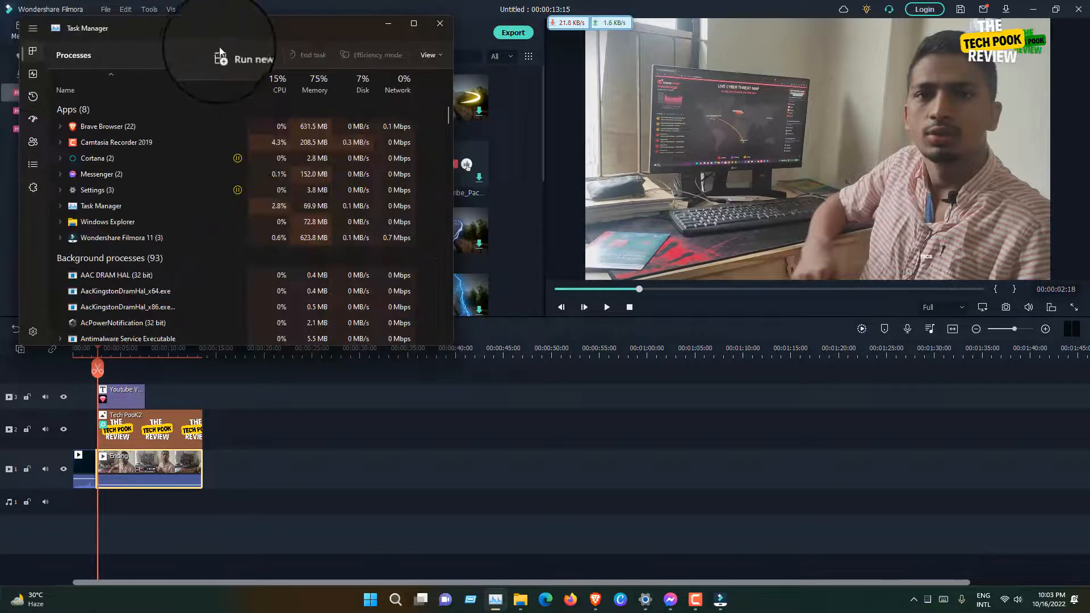
click(388, 23)
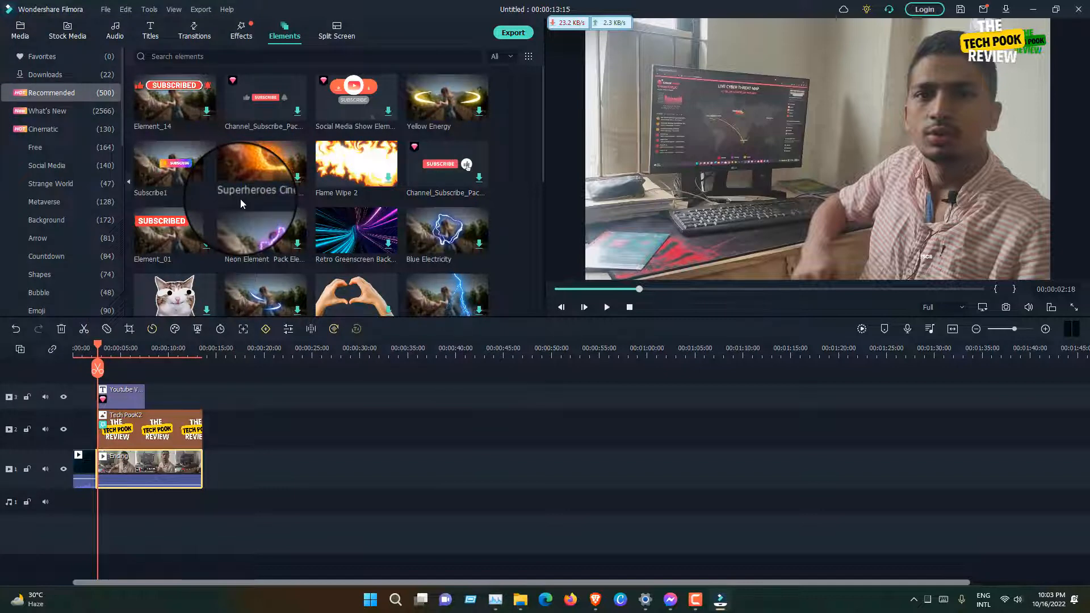
Step: Browse the recommended elements and return to the recommended effects filtered by Paid
scroll(240, 199, down, 5)
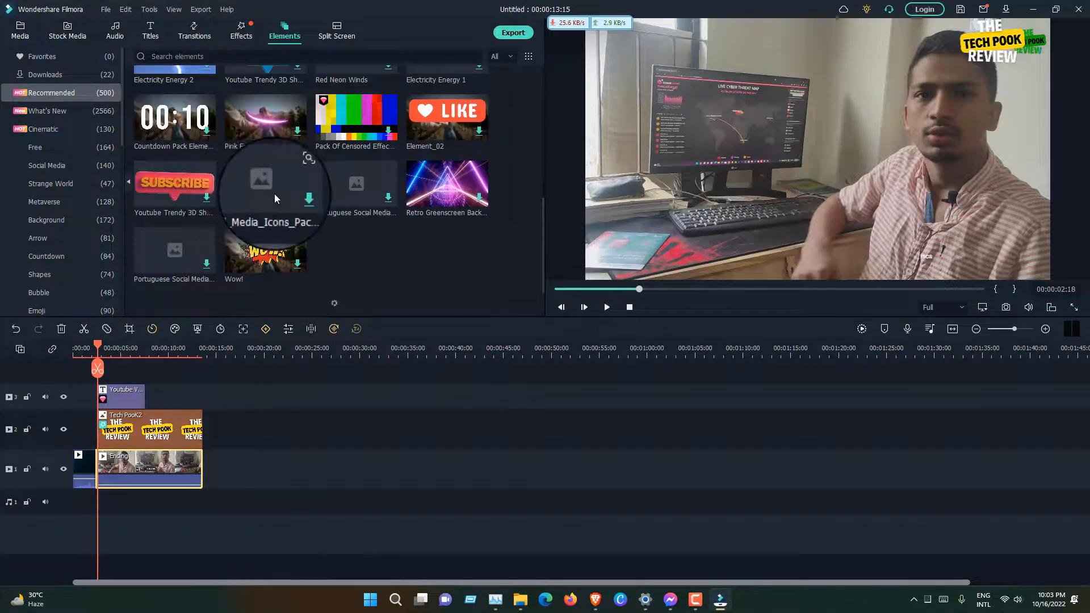
scroll(274, 193, up, 5)
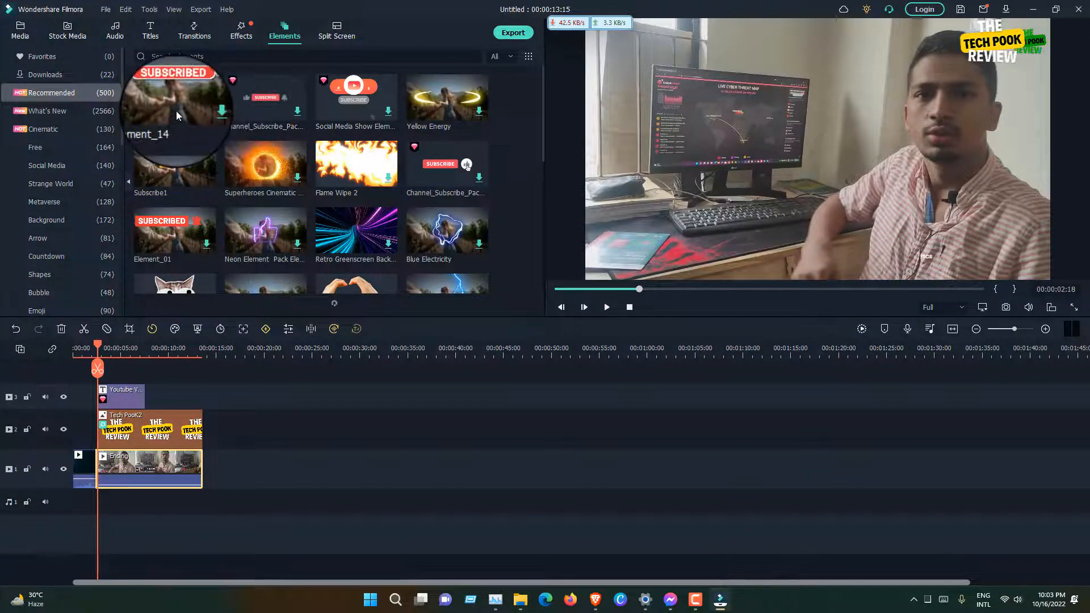
click(240, 32)
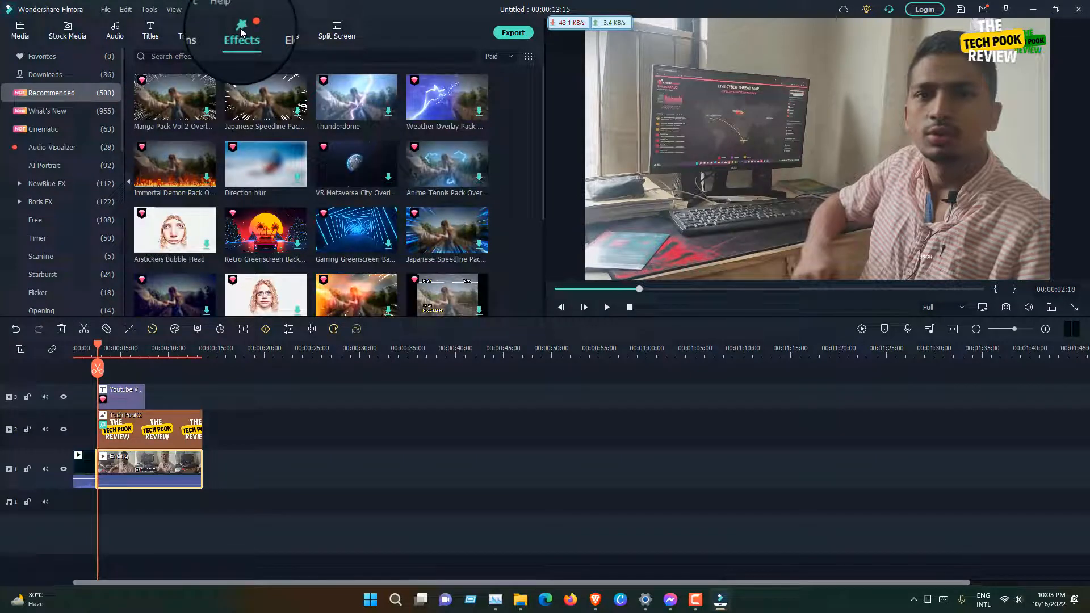
Step: Preview the Linear 19 transition and apply it at the cut between the intro and the Ending clip
click(186, 29)
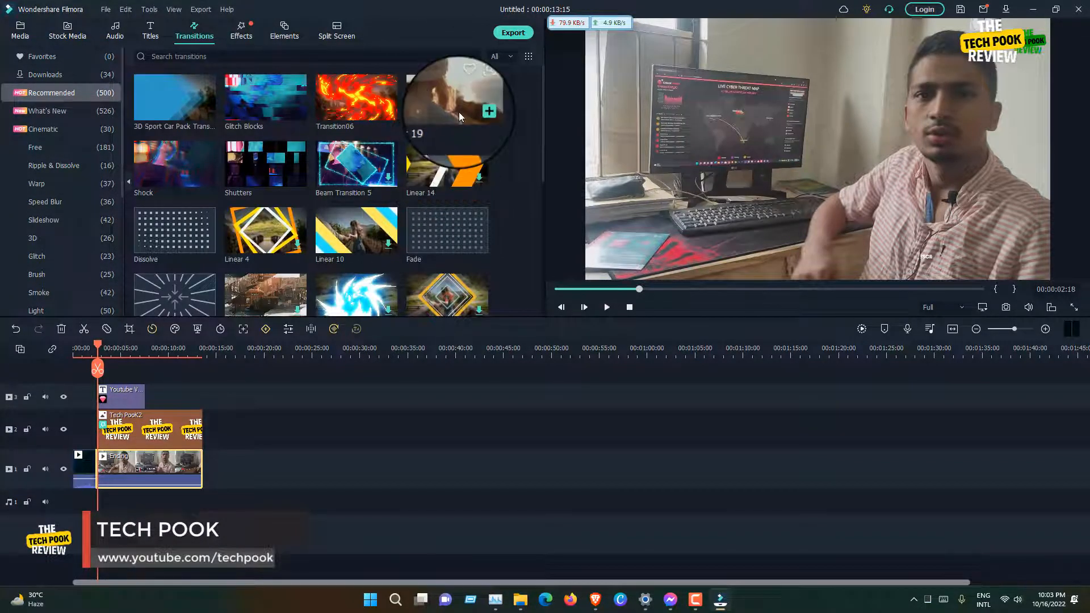
click(439, 97)
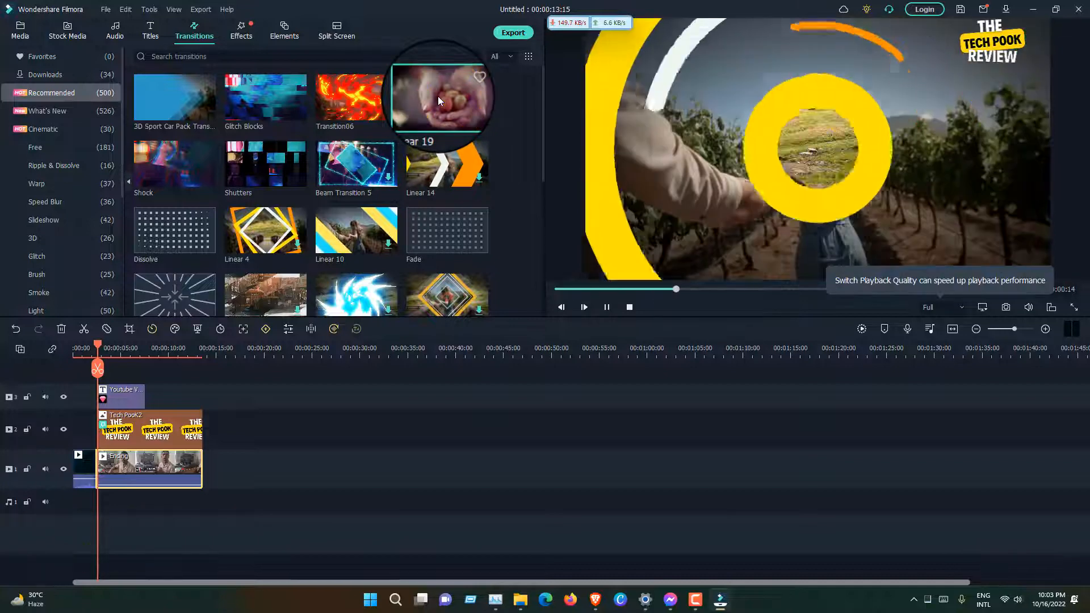
drag(437, 97, 93, 457)
Step: Play back the Linear 19 transition from the end of the intro, stop the playback and remove the transition
drag(98, 343, 87, 347)
click(606, 307)
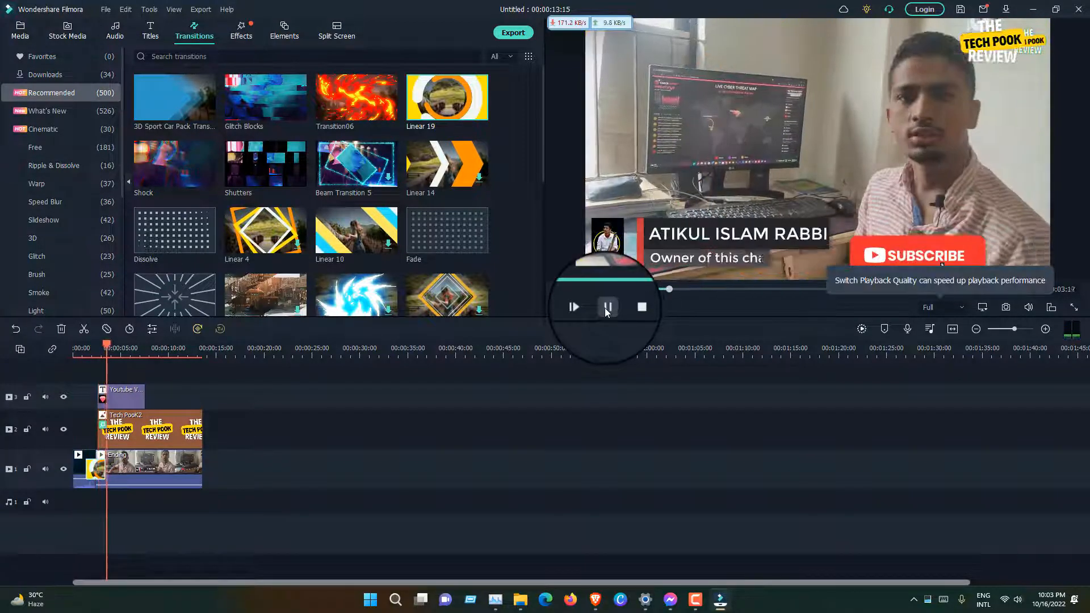
click(606, 307)
drag(95, 473, 134, 402)
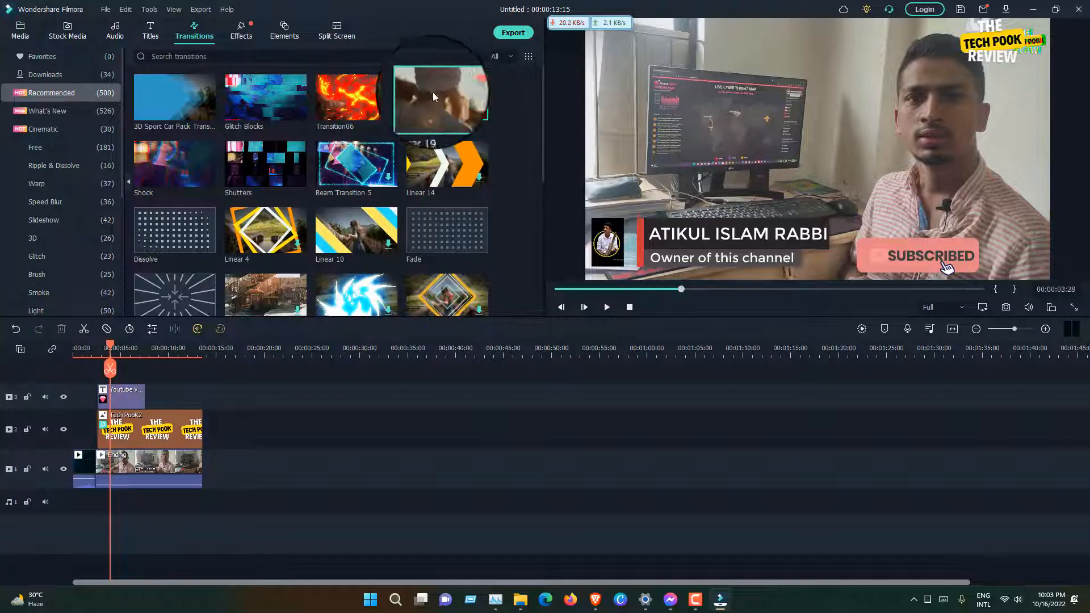
Step: Examine the Recommended, Free and Ripple & Dissolve transitions and the full list of transition categories
scroll(423, 93, down, 5)
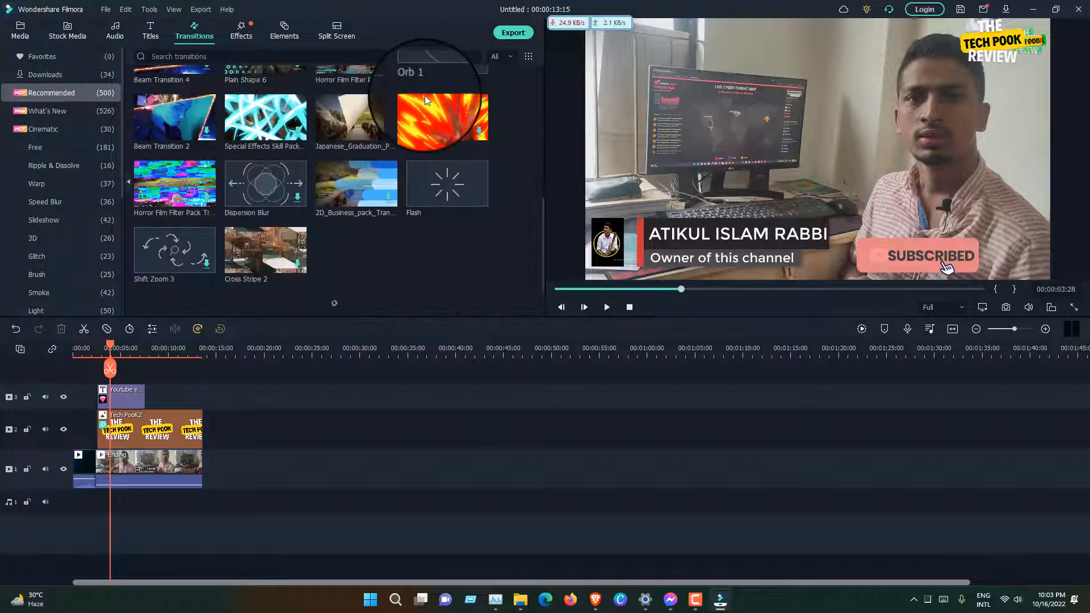
scroll(441, 155, up, 5)
scroll(358, 202, down, 5)
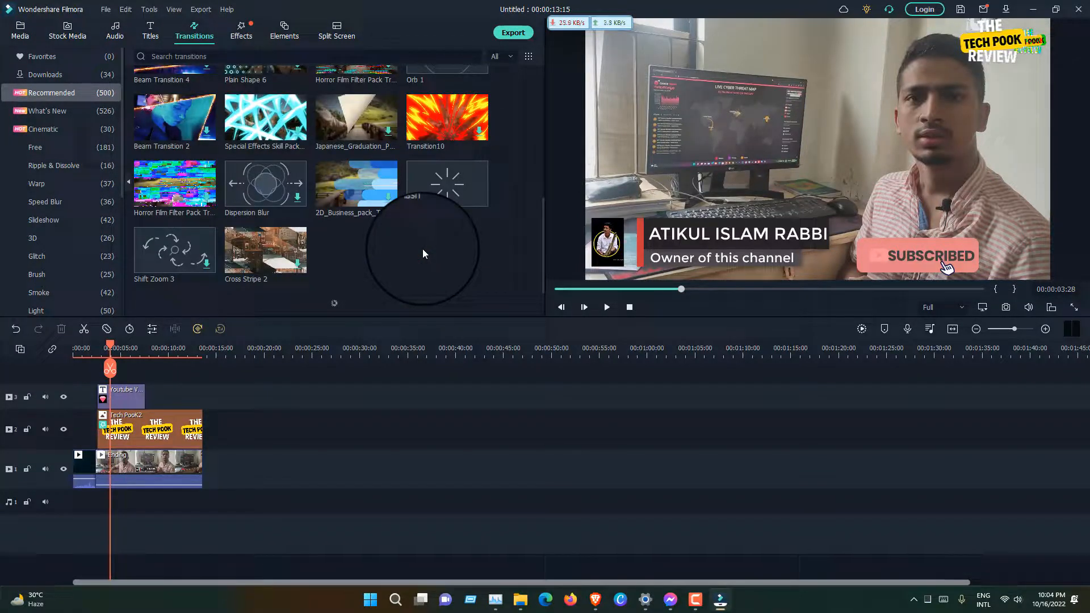
click(32, 145)
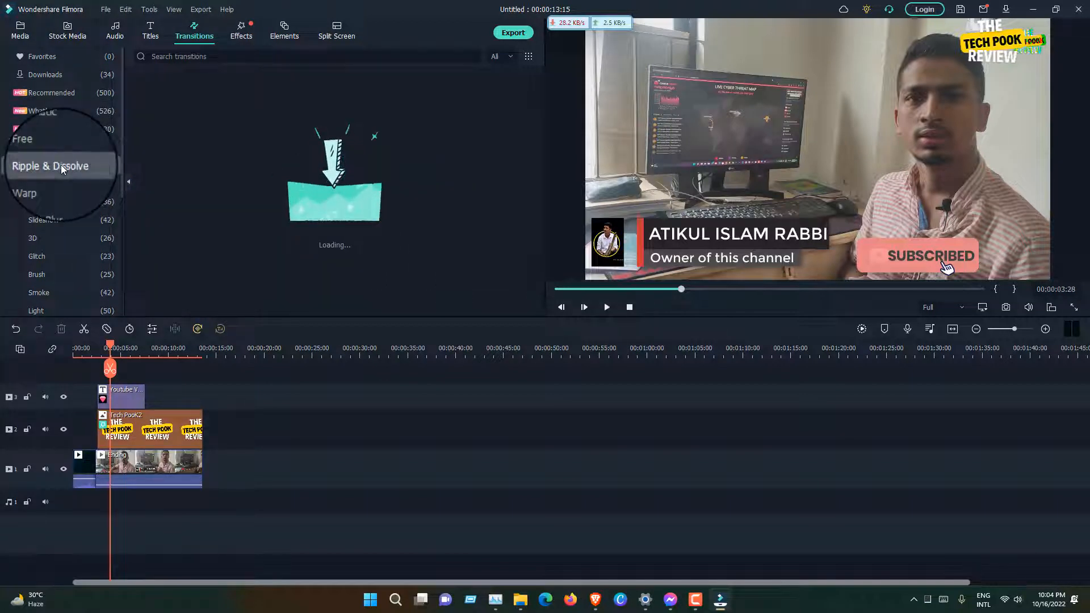
click(60, 165)
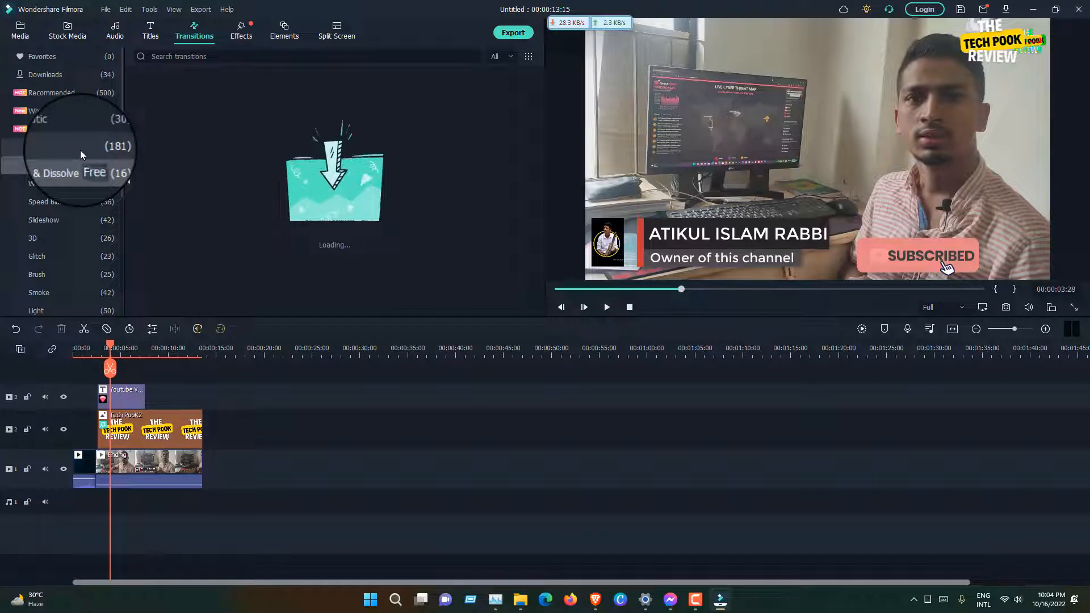
scroll(71, 293, down, 4)
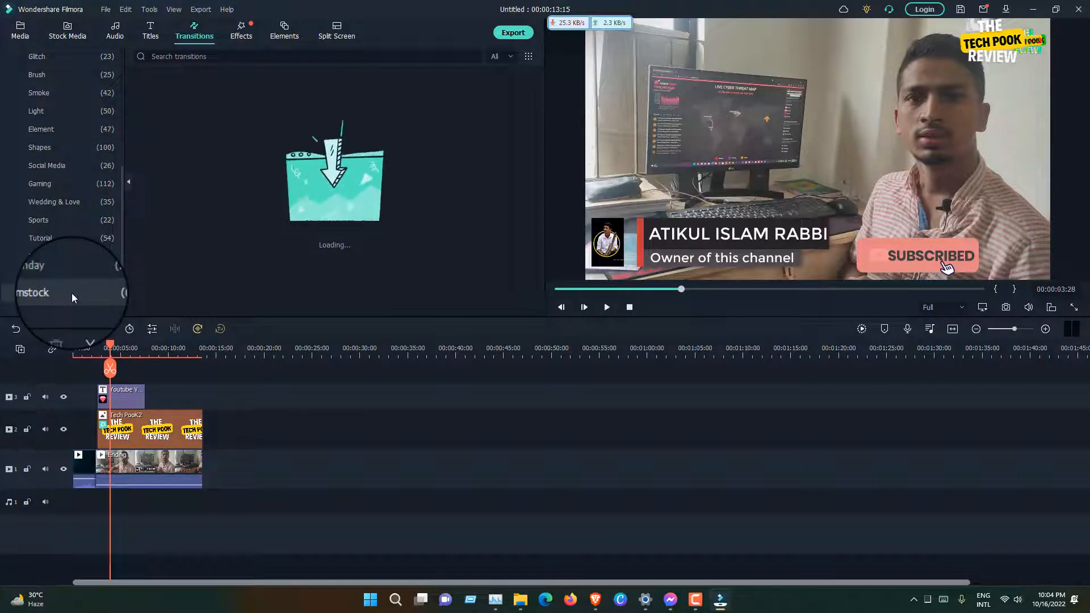
scroll(72, 293, up, 4)
scroll(73, 275, down, 4)
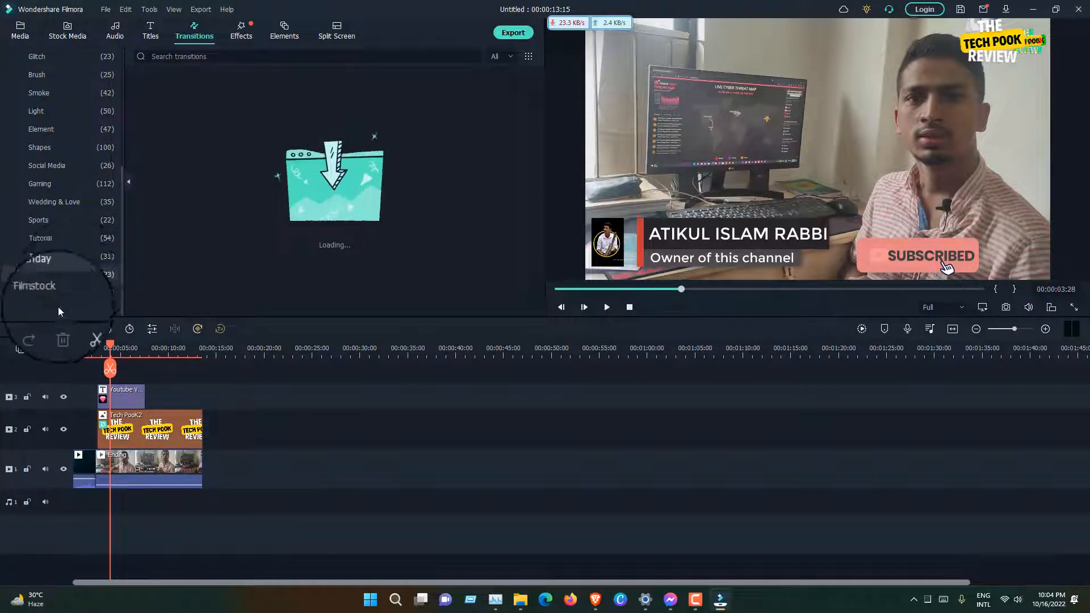
scroll(62, 295, up, 4)
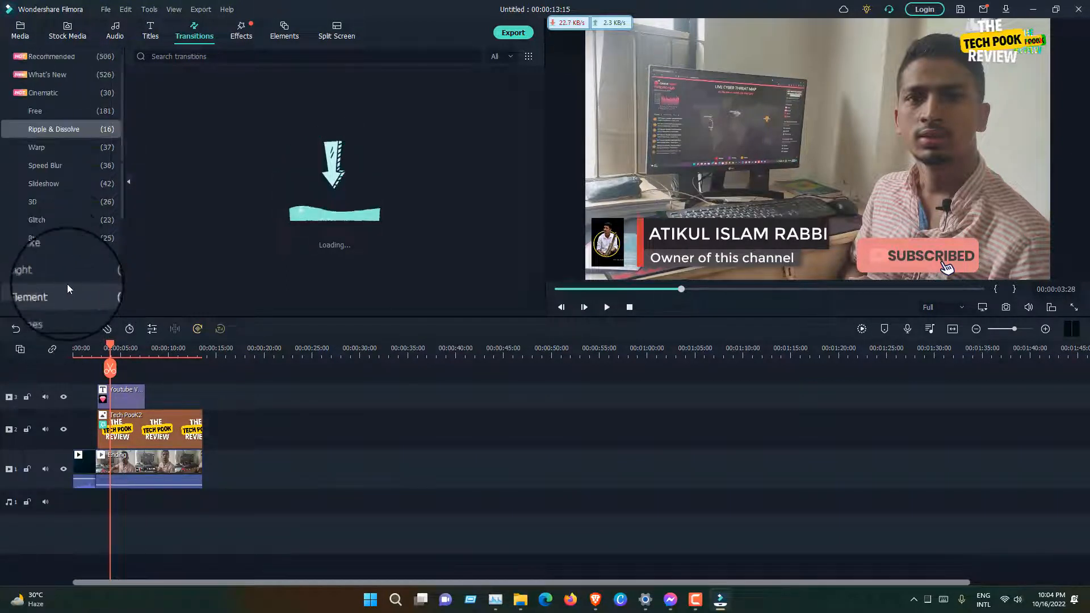
Step: Start importing media and browse on the Desktop to the New folder inside New folder
click(23, 33)
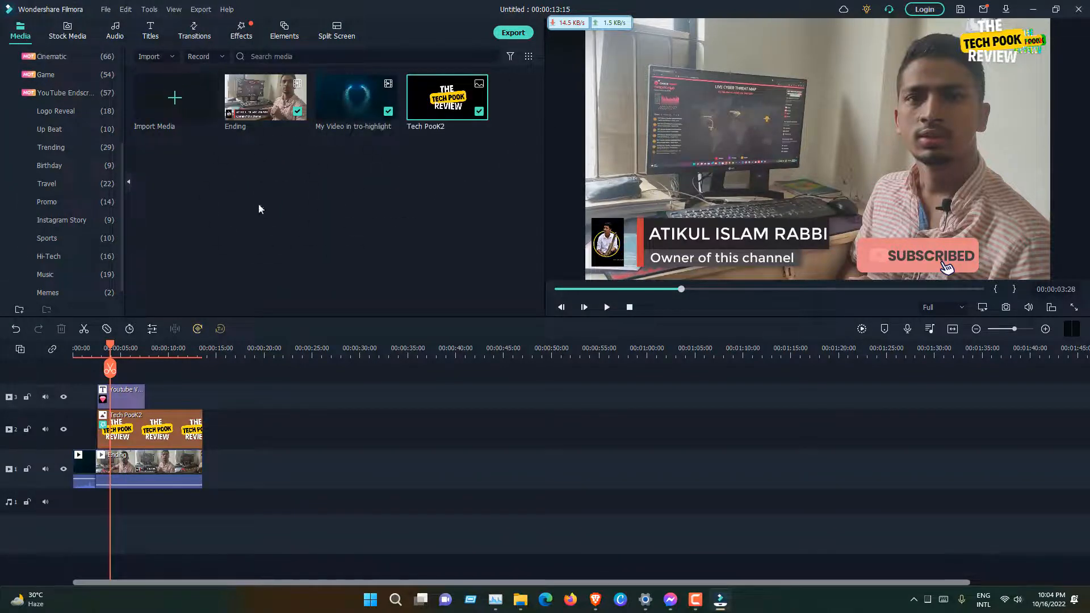
double_click(260, 179)
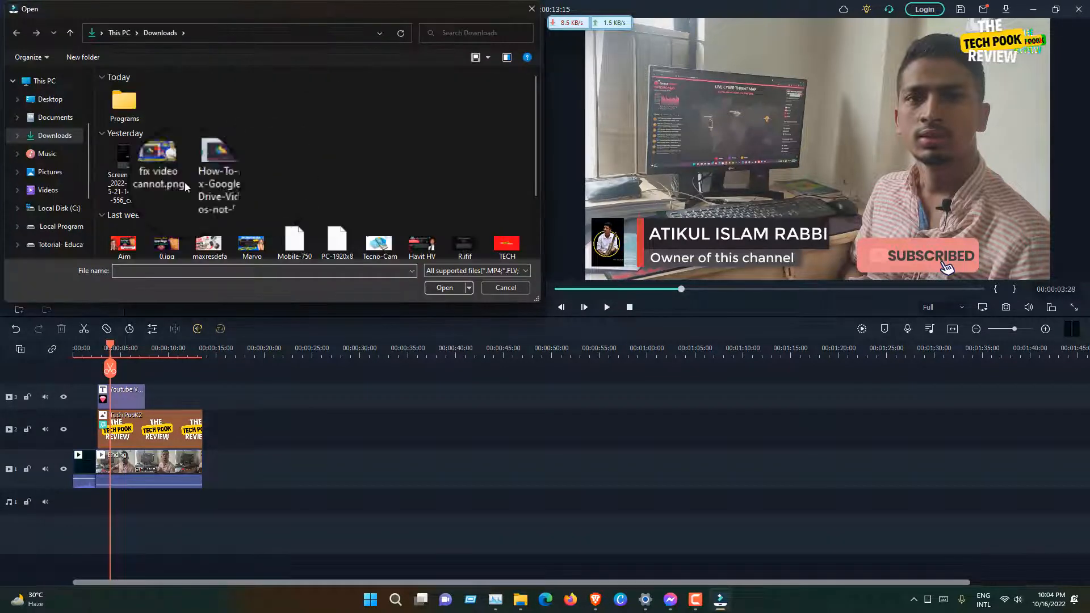
scroll(76, 146, up, 3)
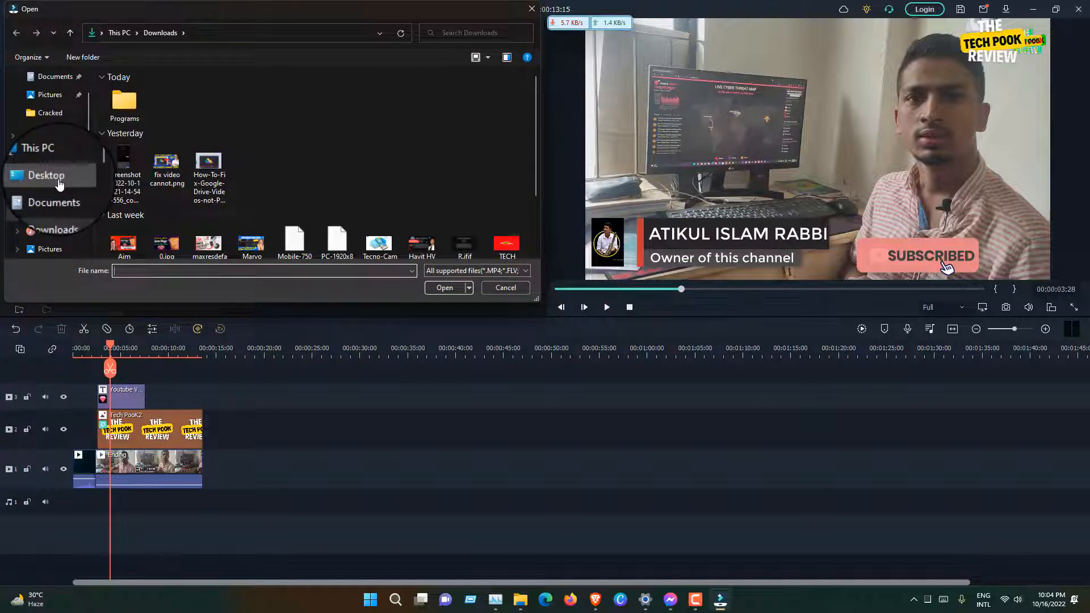
click(59, 179)
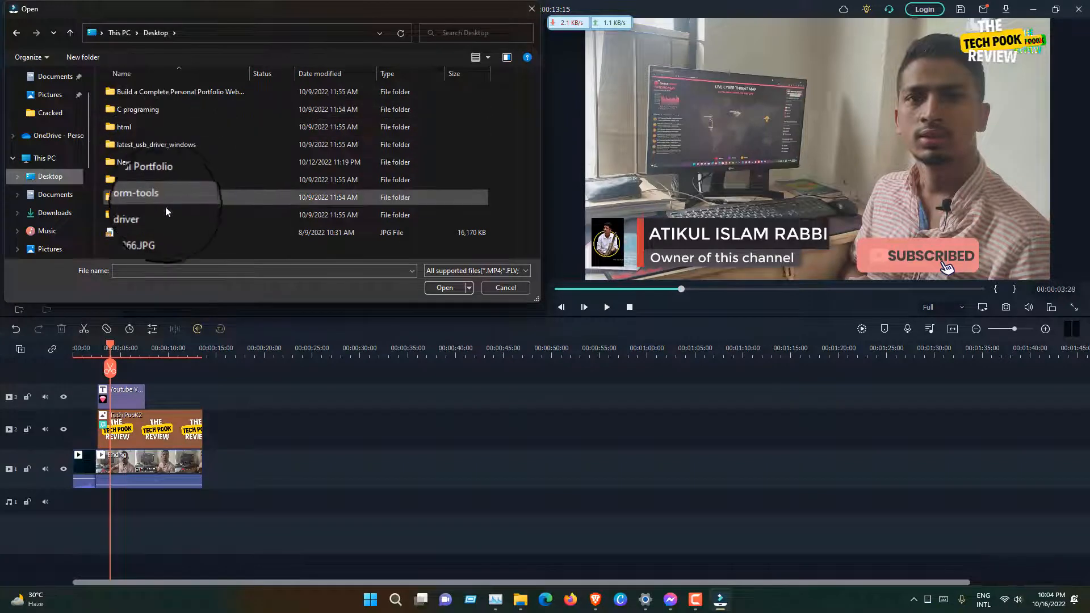
double_click(142, 164)
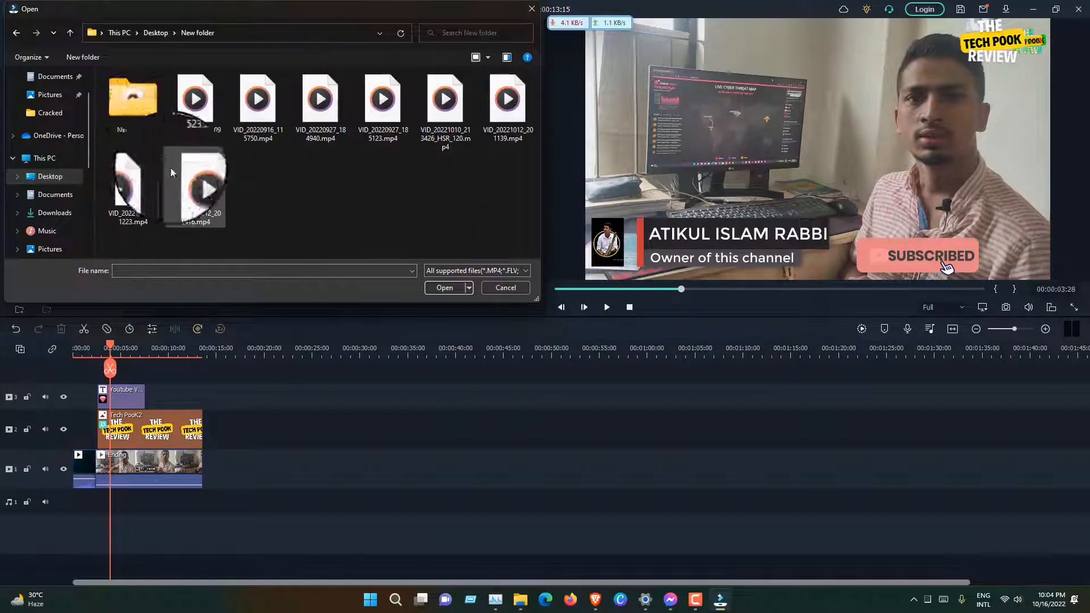
double_click(140, 105)
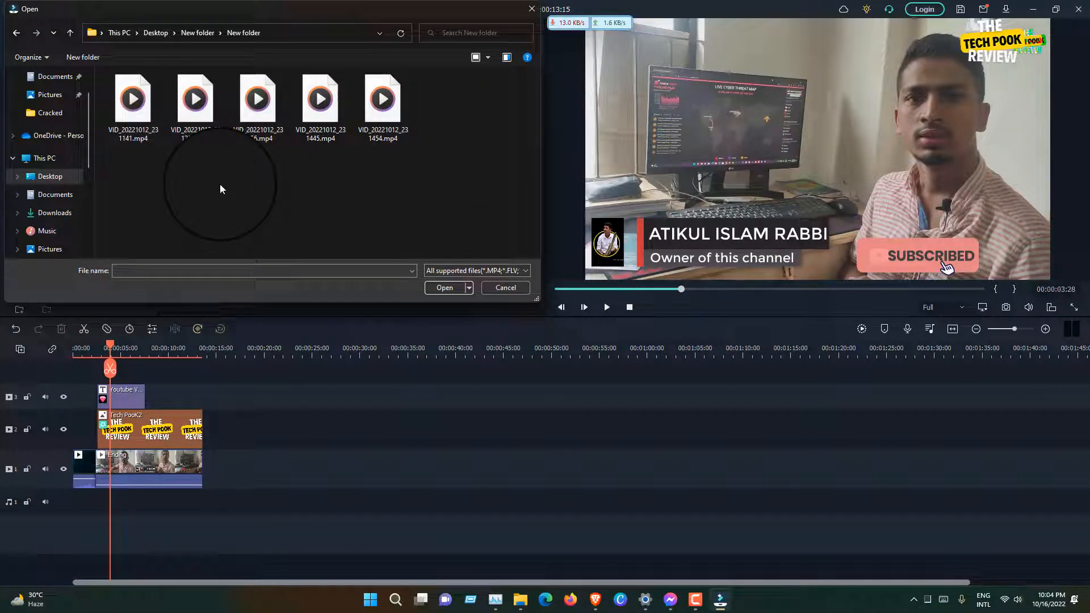
Step: Import all five VID_20221012 videos from the folder and place them on video track 1 directly after the Ending clip
click(488, 57)
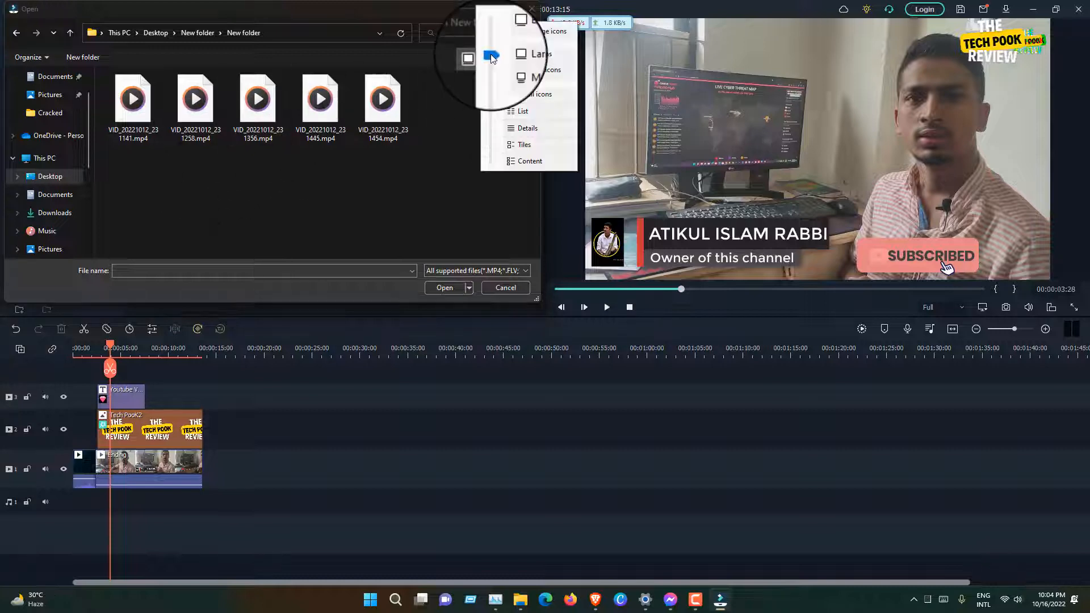
click(524, 56)
drag(476, 166, 152, 77)
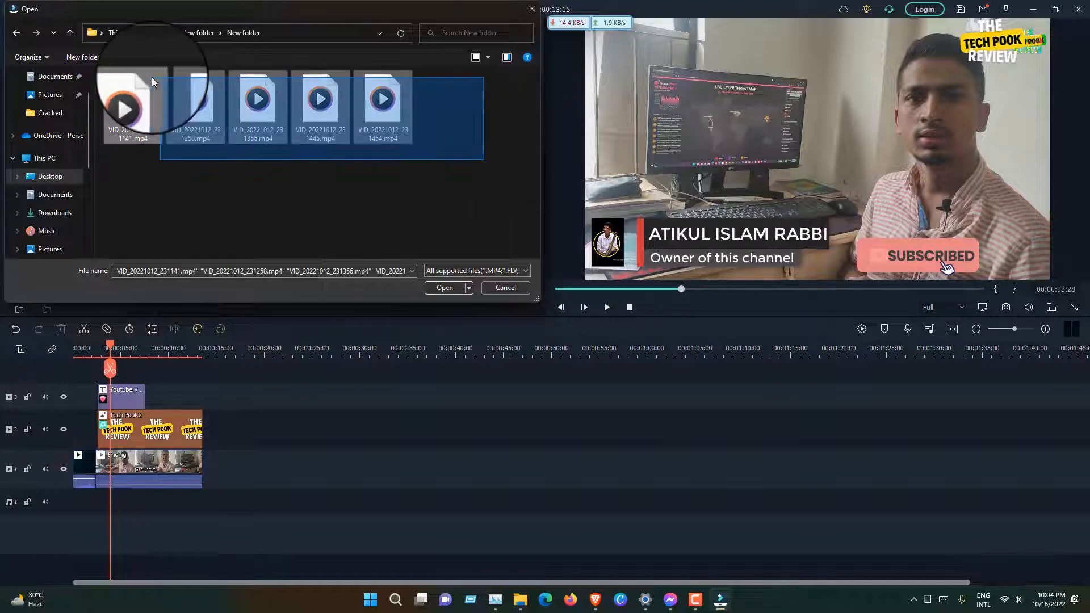
click(447, 289)
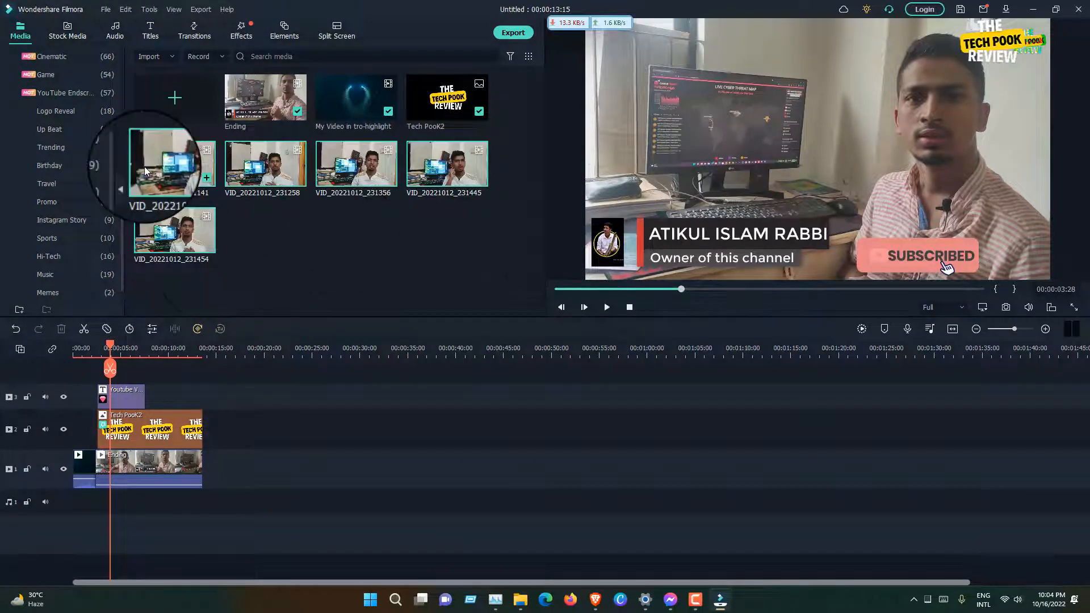
drag(144, 165, 206, 465)
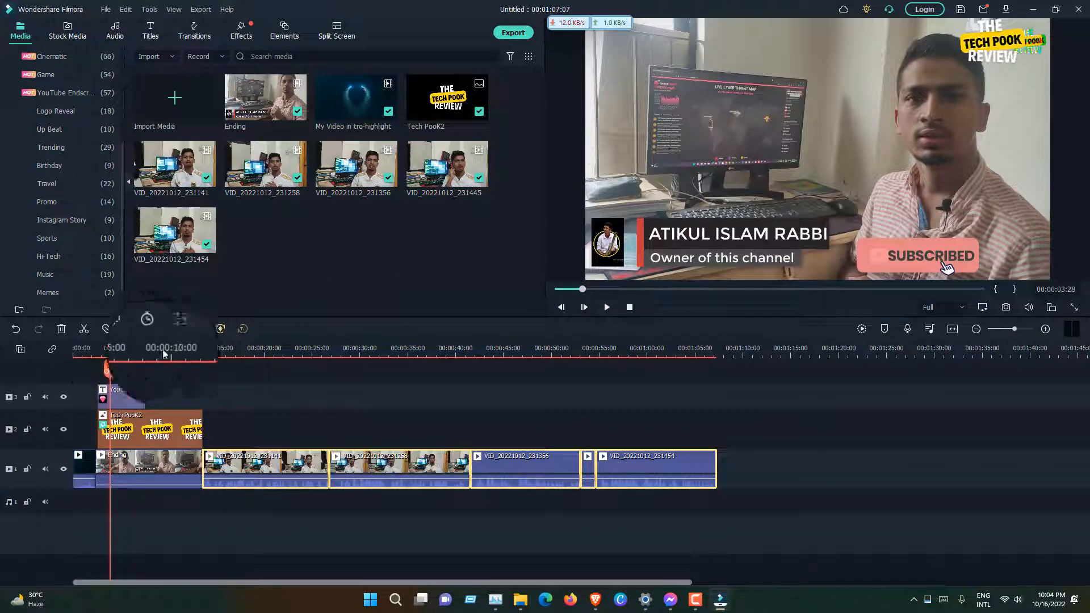
Step: Play back the first VID_20221012 clip from its start and lower its audio volume to the minimum
drag(110, 345, 203, 358)
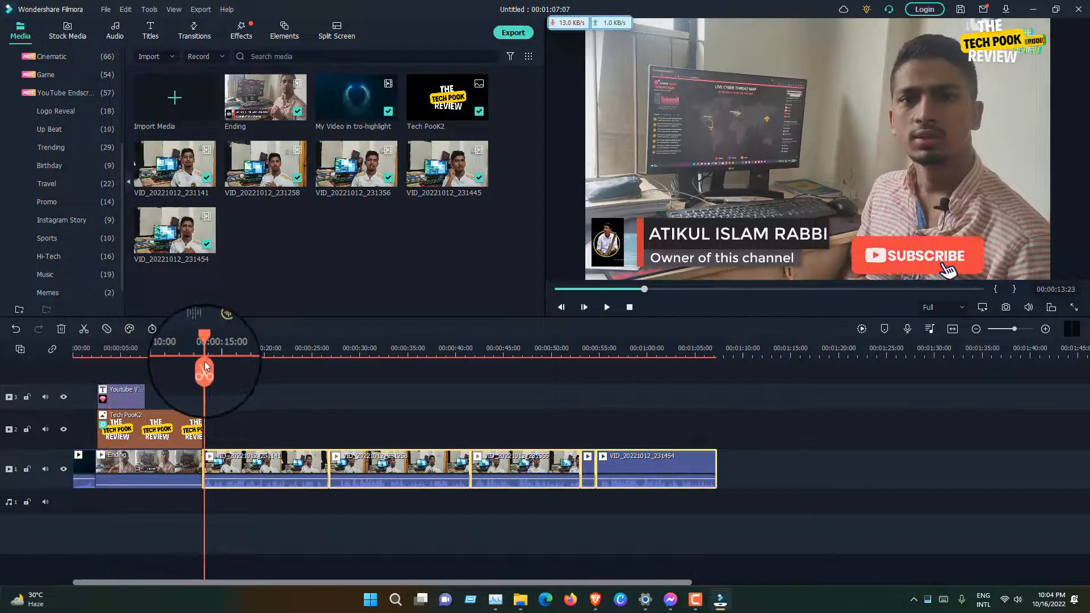
click(607, 307)
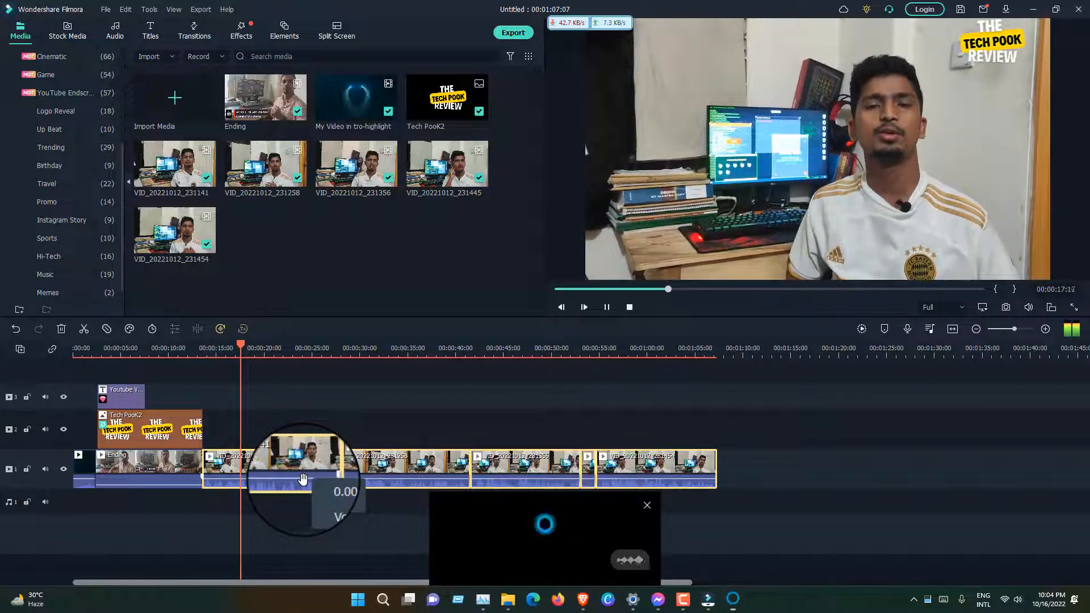
drag(302, 480, 299, 488)
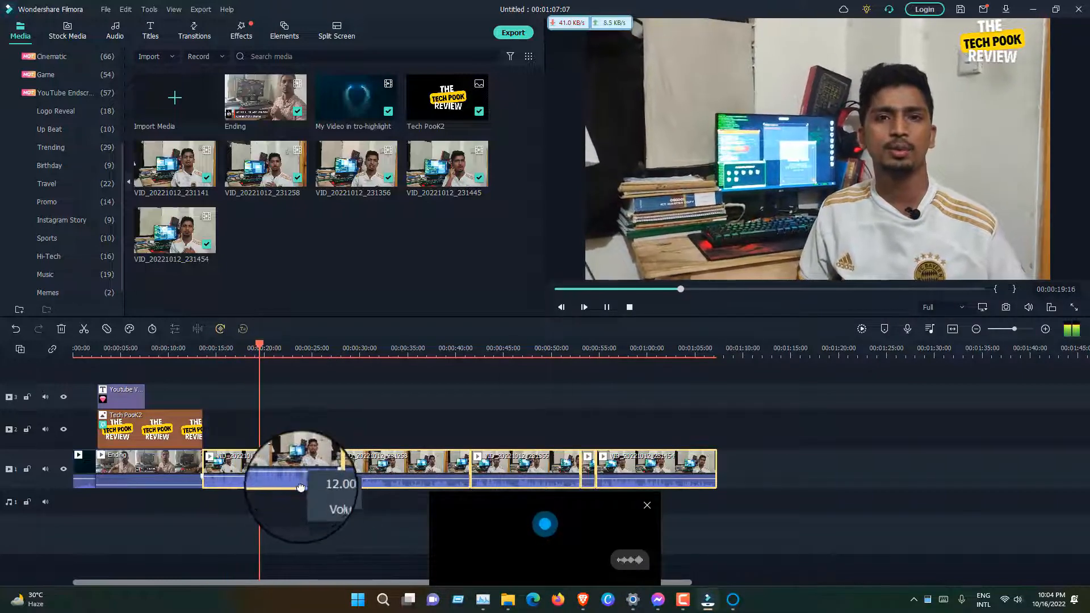
click(646, 507)
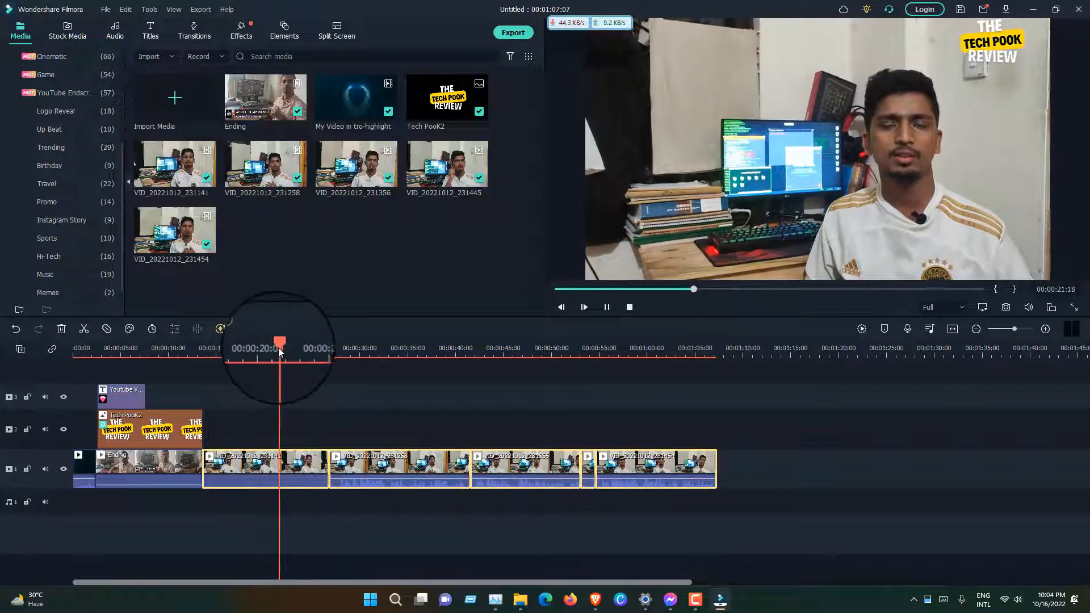
click(206, 347)
key(space)
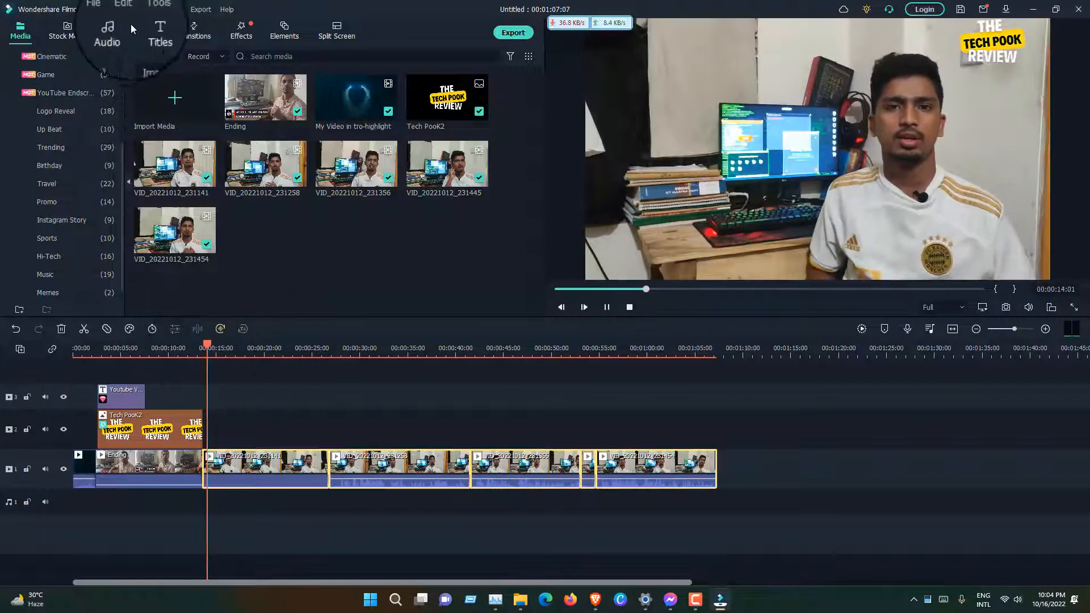
Step: Open the Lower Thirds category of the title library
click(150, 29)
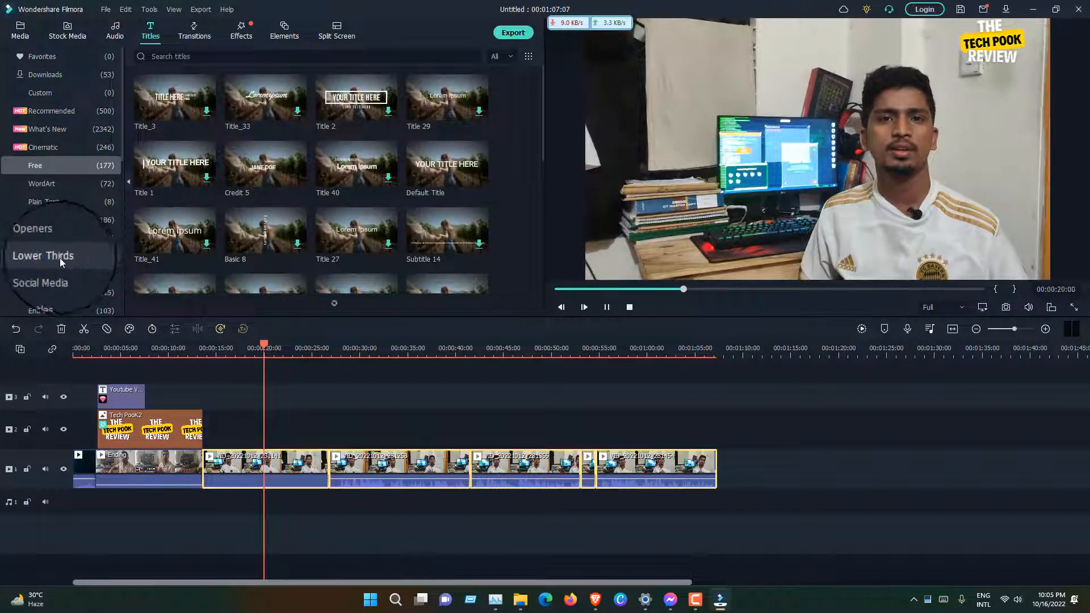
scroll(61, 260, down, 1)
scroll(62, 258, down, 1)
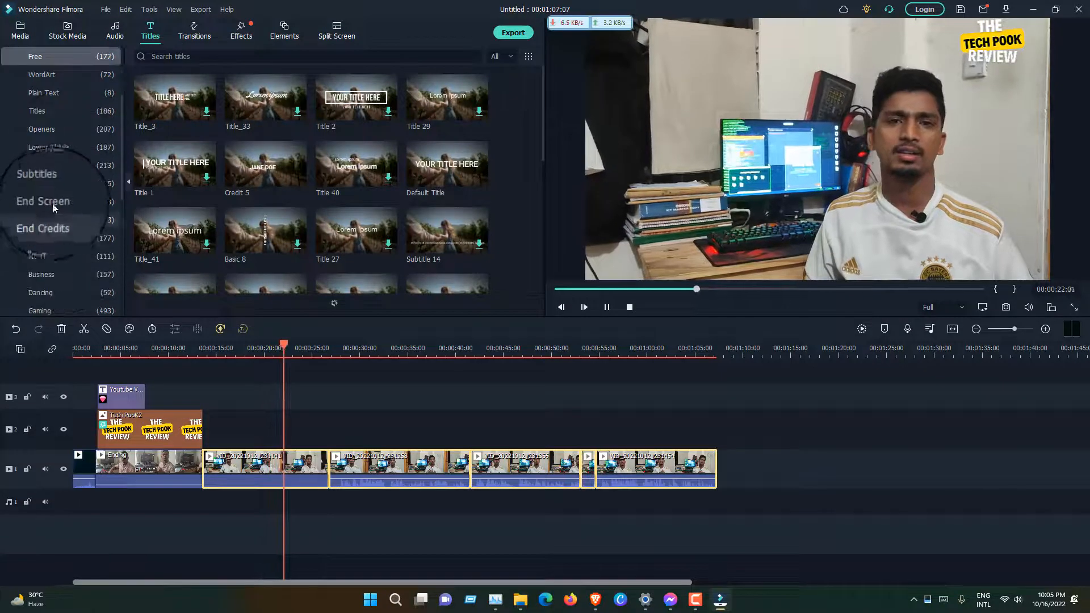
click(46, 145)
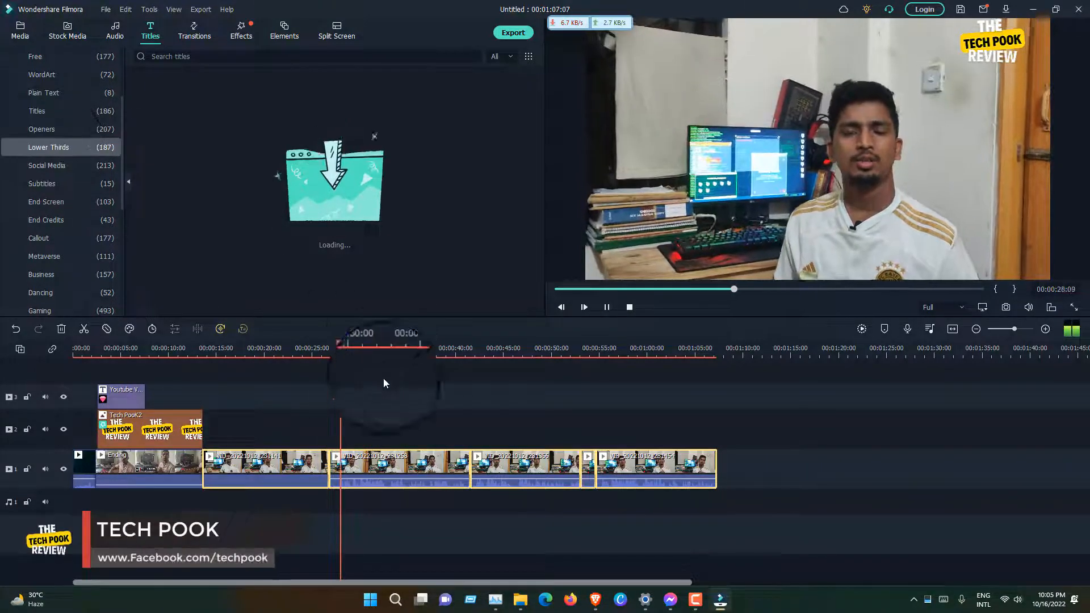
Step: Stop the playback, delete the four VID clips following the first one and move the playhead to 00:00:15:14
click(608, 307)
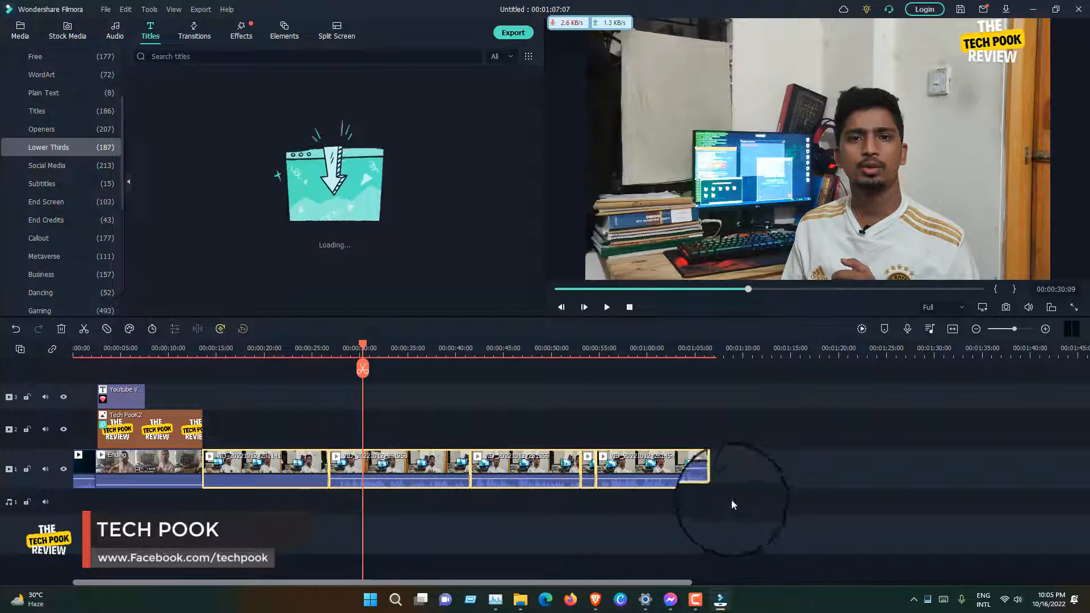
drag(778, 476, 353, 459)
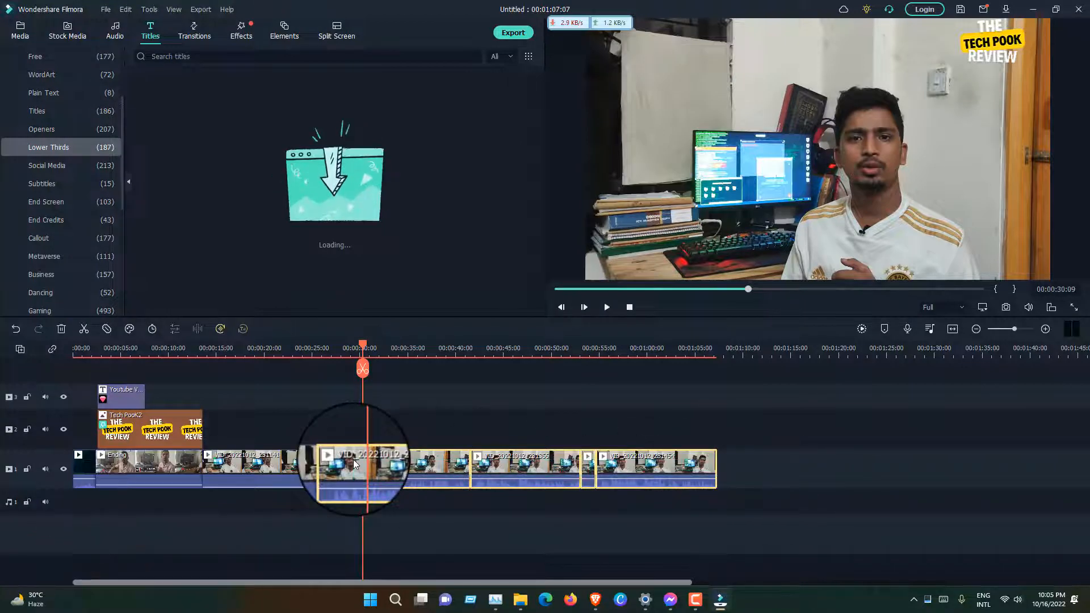
key(Delete)
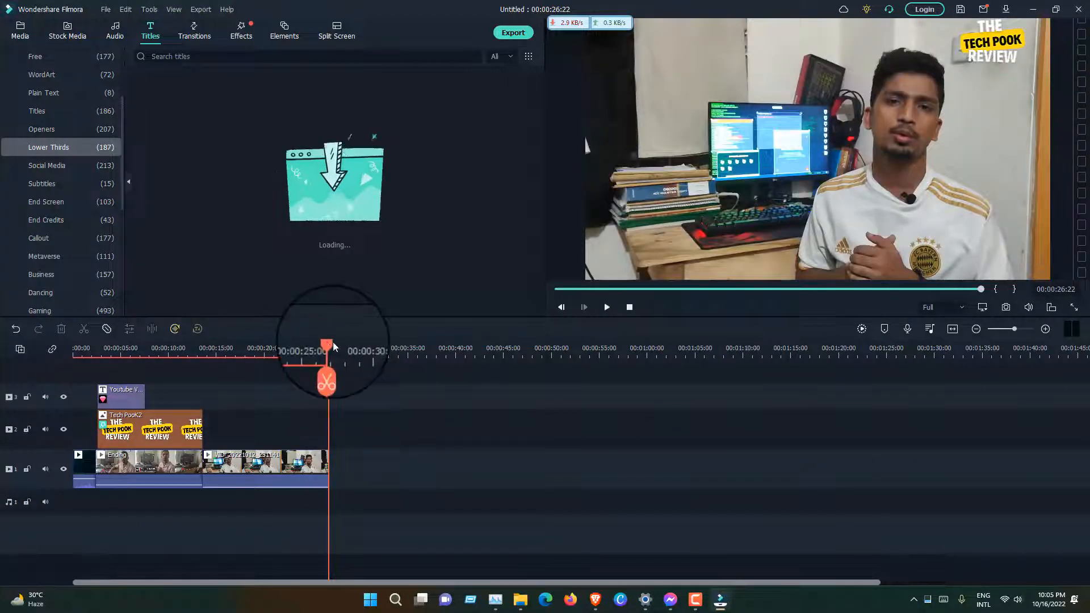
drag(332, 342, 220, 360)
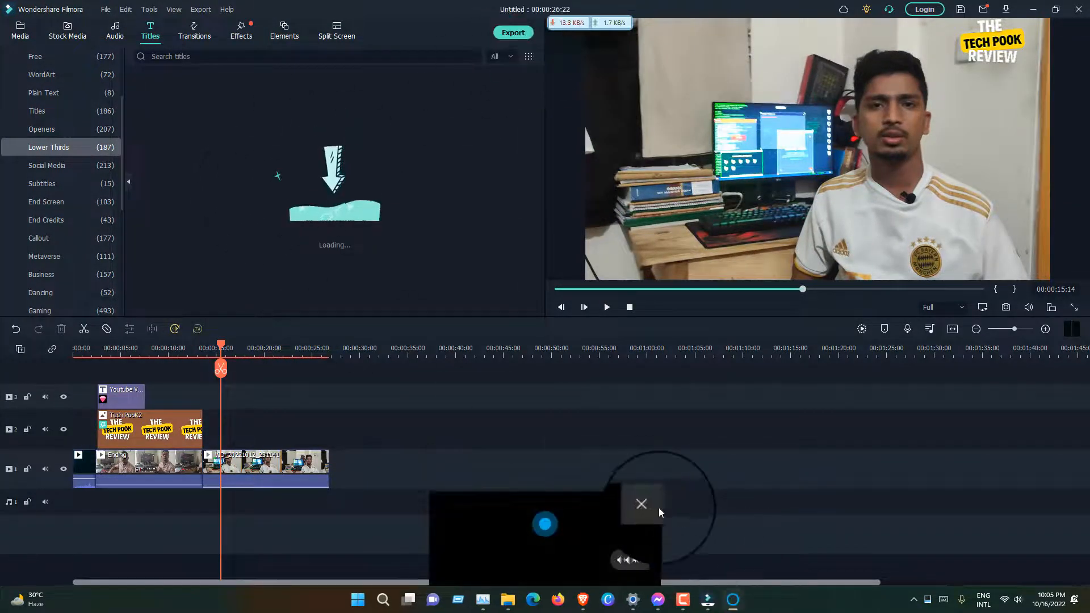
click(649, 508)
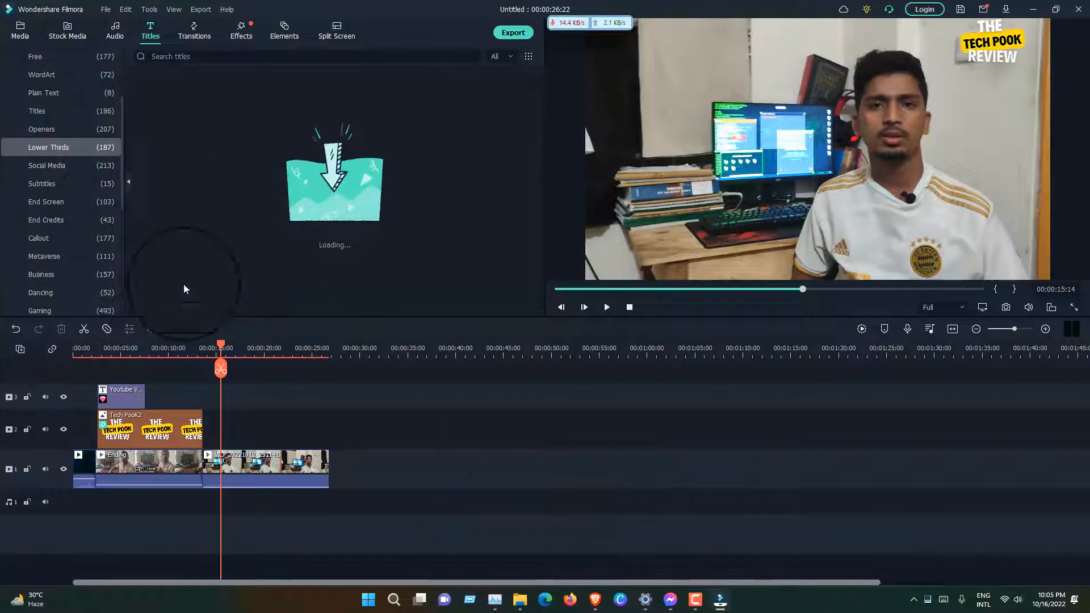
Step: Examine the title categories from Social Media to End Credits and the full list of title categories
click(64, 164)
click(66, 190)
click(73, 208)
click(74, 215)
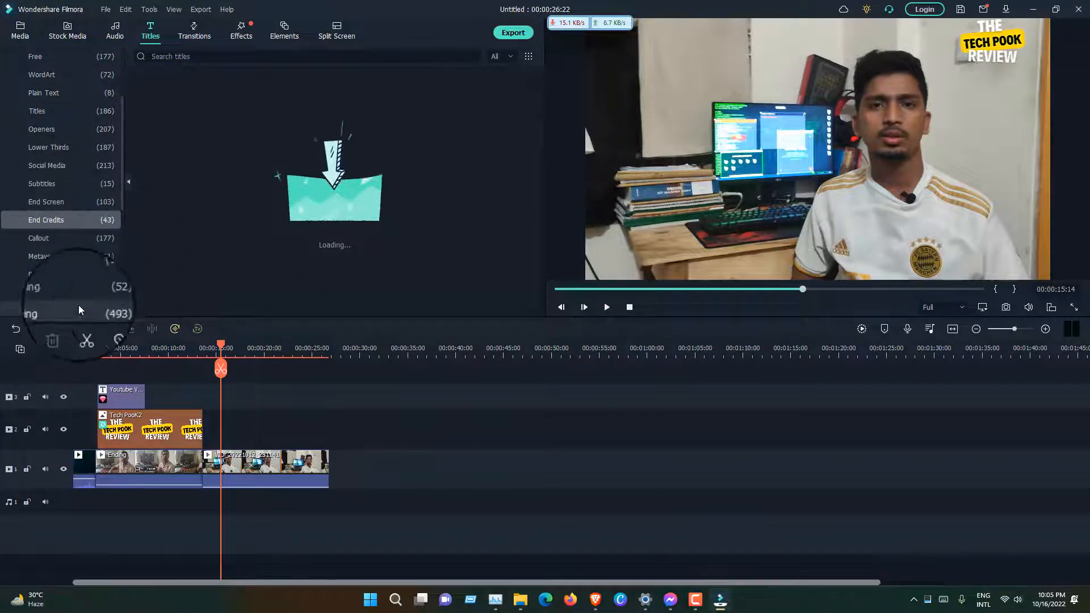
scroll(57, 301, down, 3)
scroll(46, 297, up, 6)
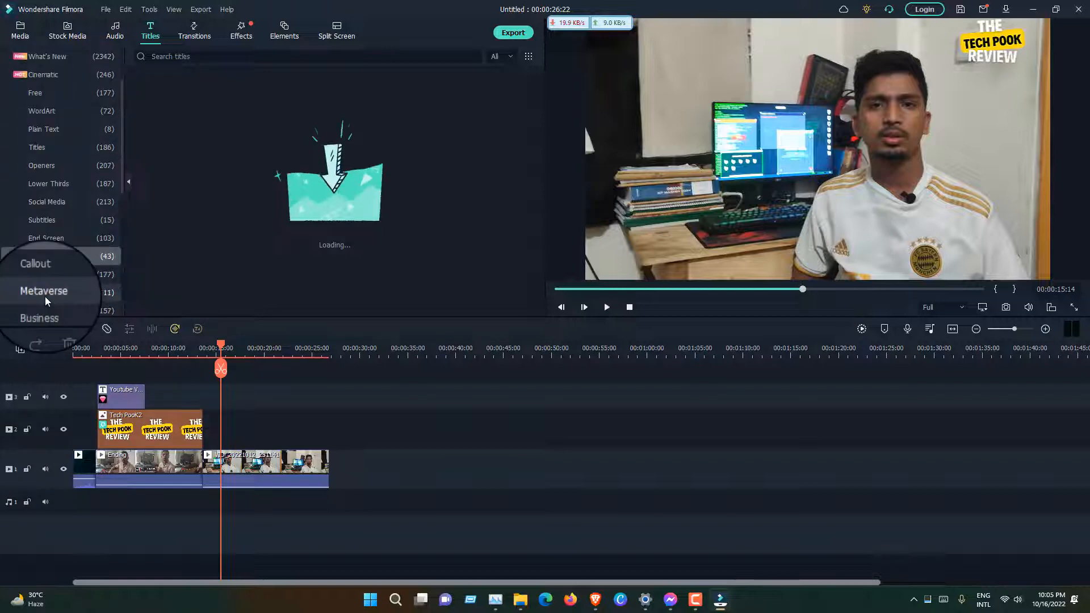
scroll(45, 296, up, 2)
scroll(45, 295, down, 3)
scroll(45, 295, up, 3)
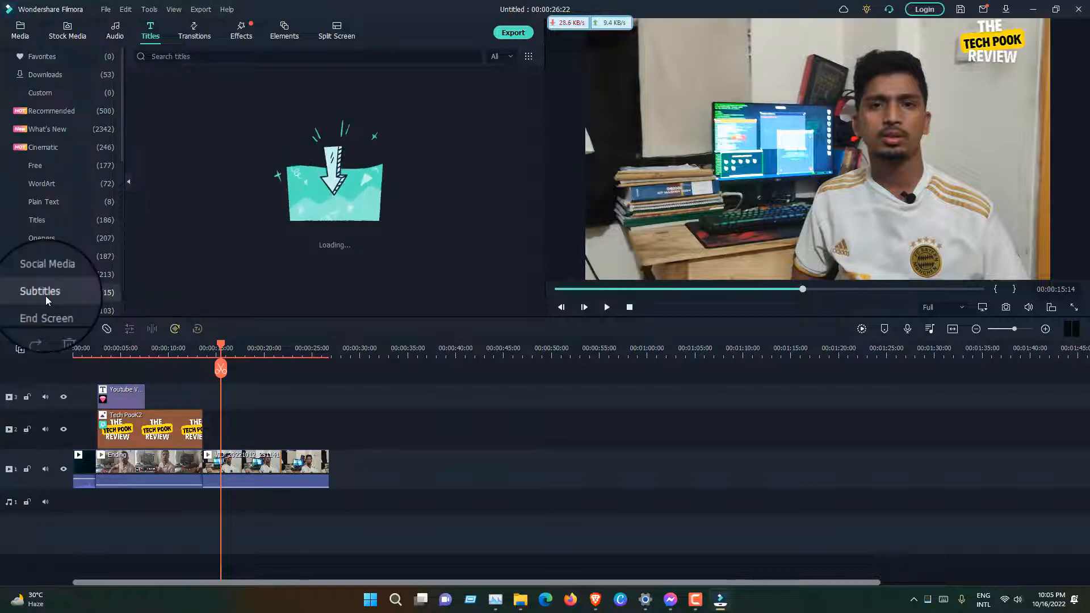
scroll(45, 295, down, 8)
scroll(45, 295, up, 8)
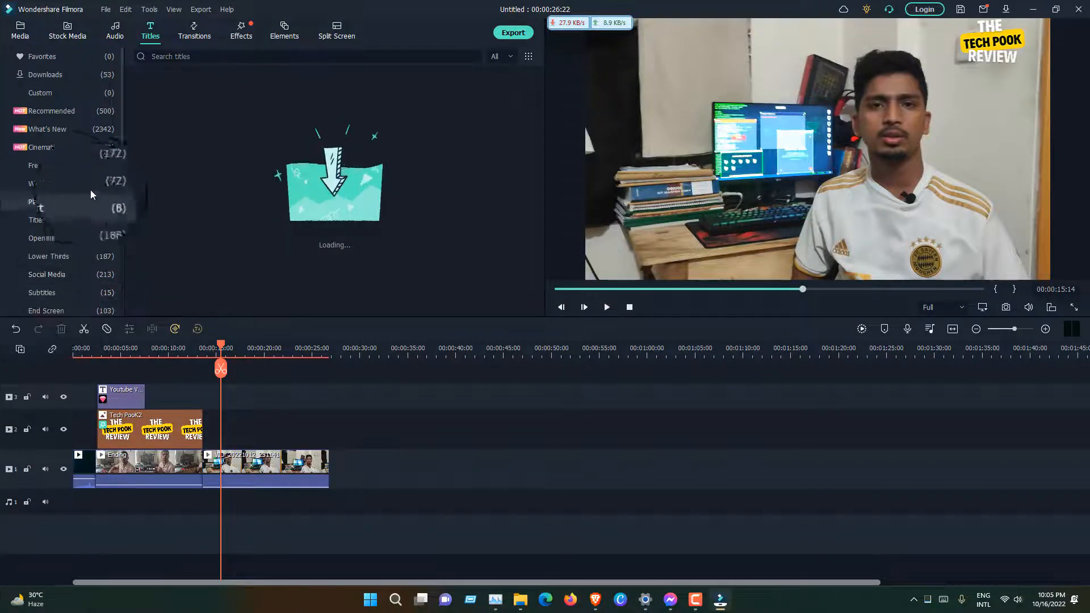
scroll(57, 273, down, 3)
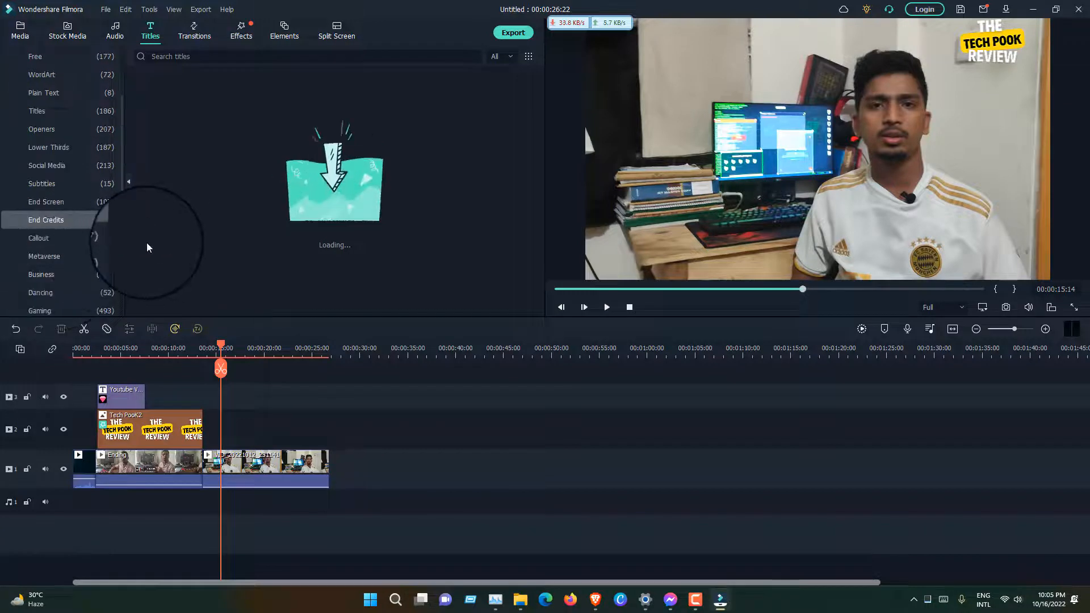
Step: Download the Callout 1 title from the Callout category, place it on video track 2 at the playhead and preview it
click(81, 245)
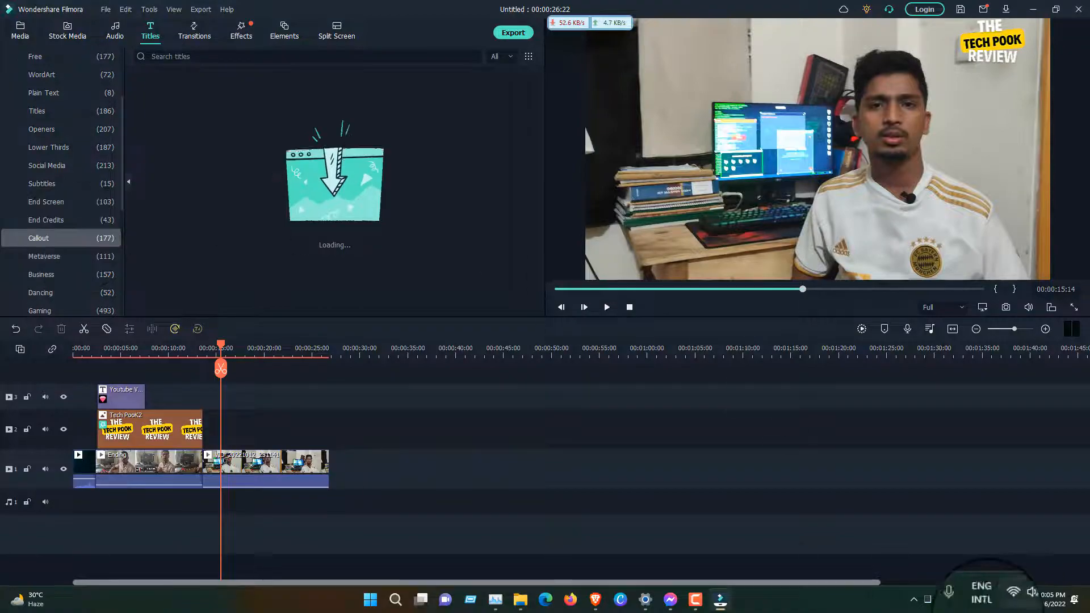
click(719, 599)
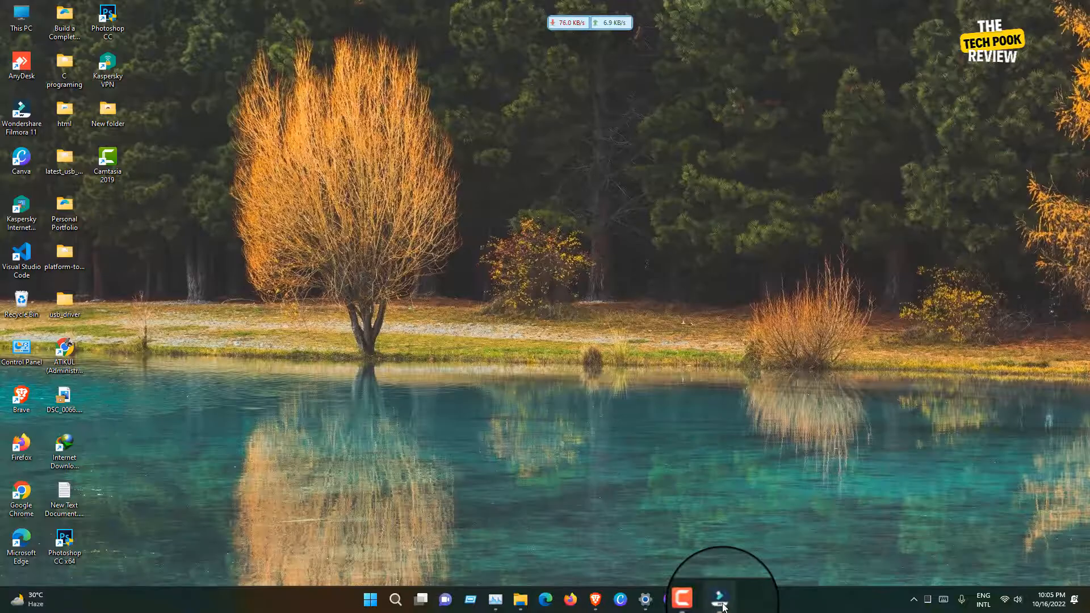
click(722, 605)
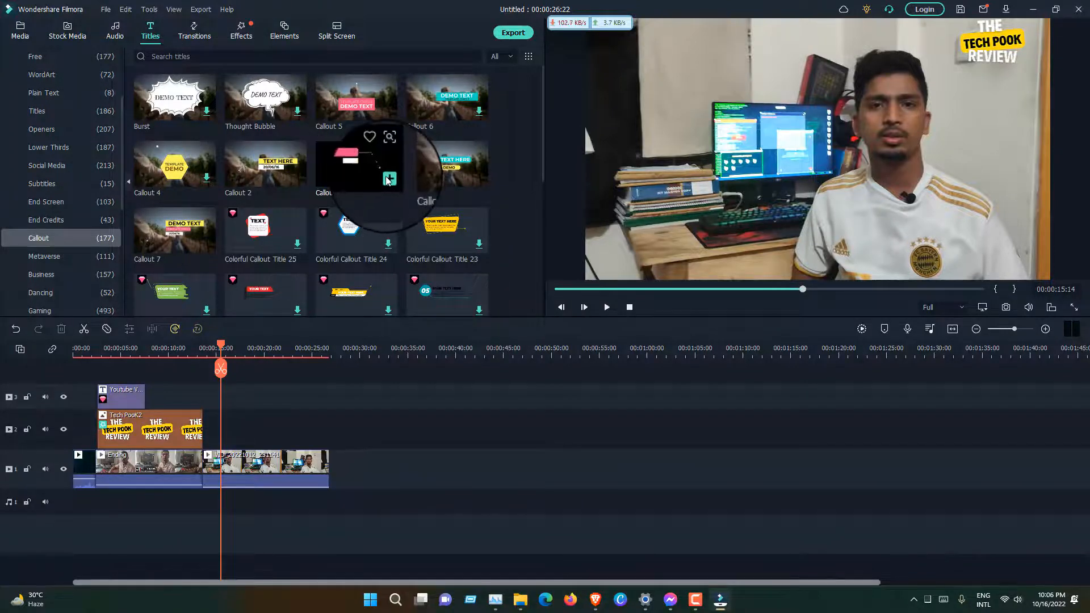
click(336, 164)
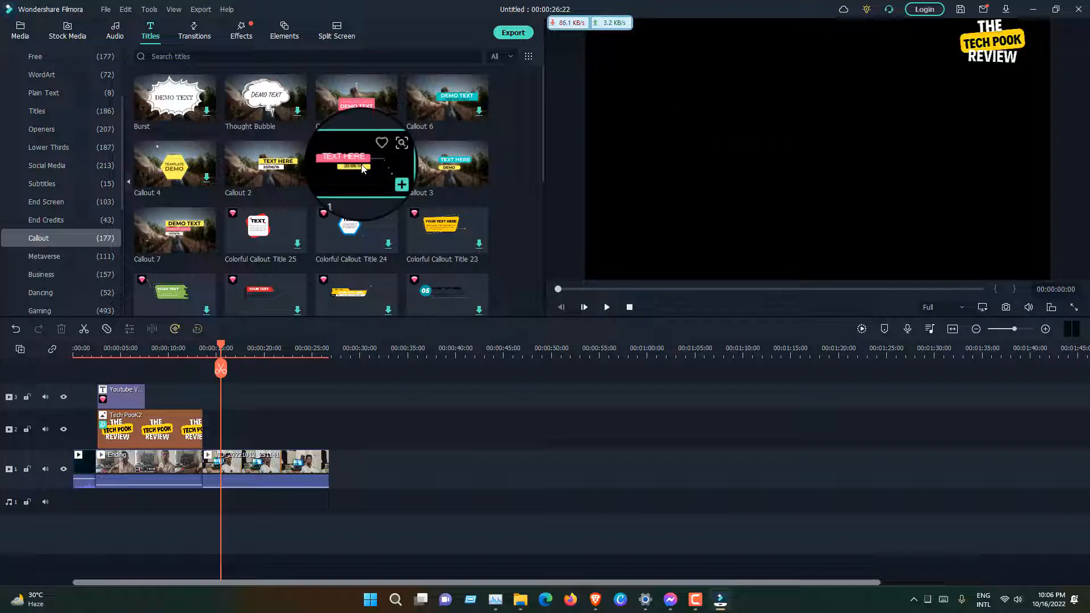
drag(361, 168, 226, 419)
click(606, 307)
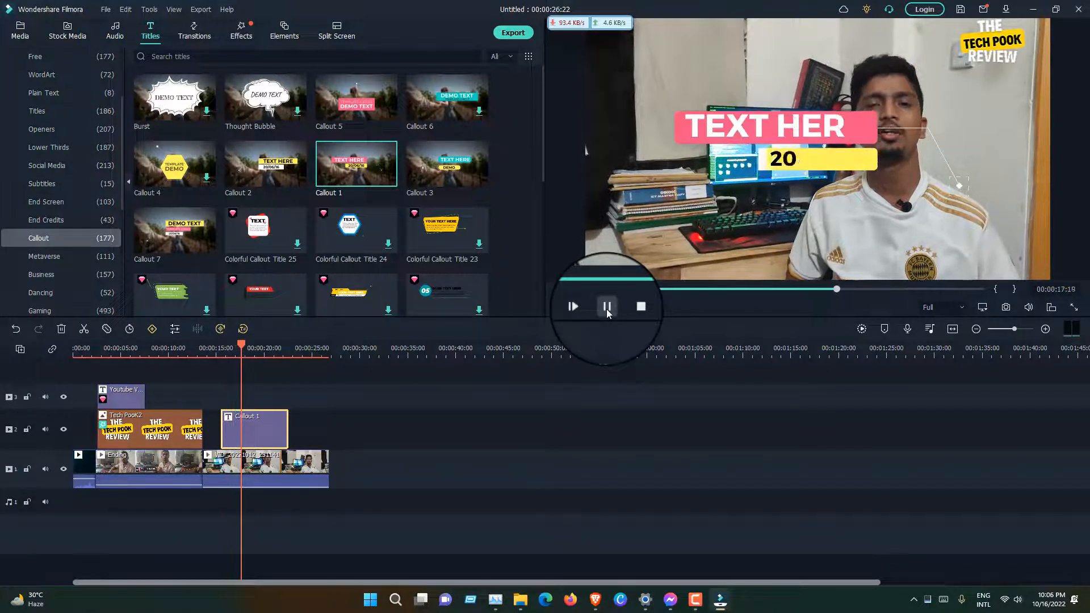
click(606, 307)
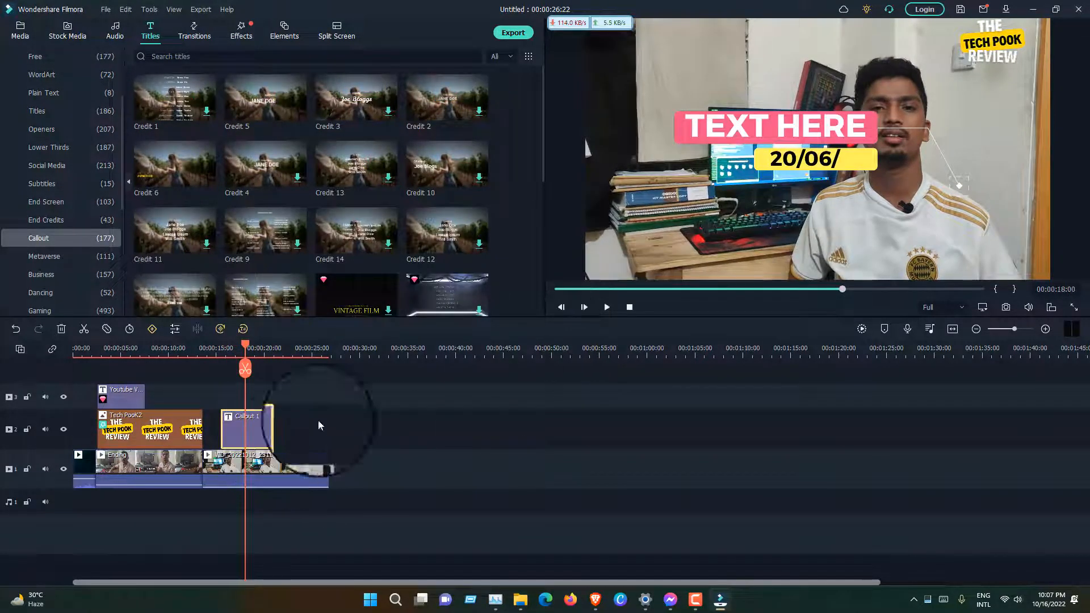
Step: Open the Callout 1 title for editing and move its pink and yellow bar graphic down to the lower left of the frame
click(748, 147)
double_click(748, 147)
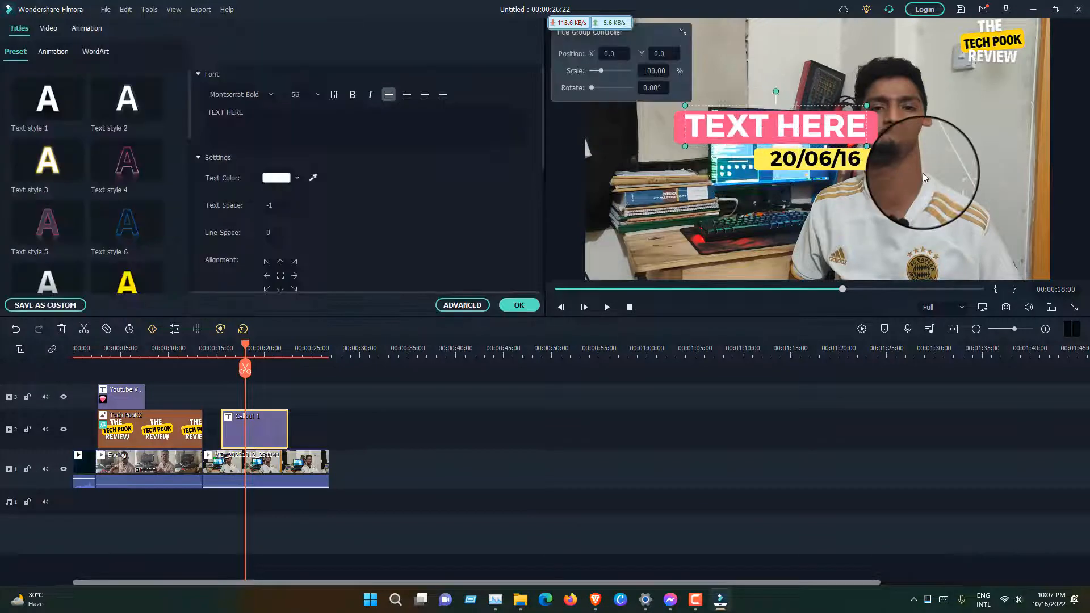
click(923, 173)
drag(924, 173, 870, 179)
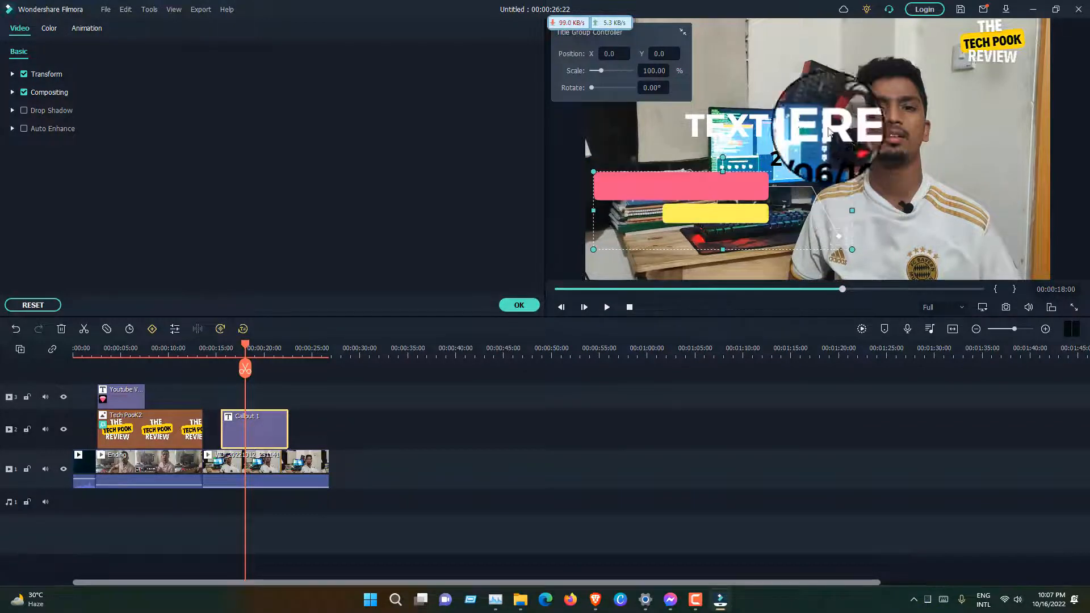
Step: Fit the callout's headline text onto the pink bar at font size 41 and change its wording to TECH POOK
double_click(742, 183)
mouse_move(742, 183)
mouse_down()
mouse_move(725, 171)
mouse_move(773, 168)
mouse_move(744, 172)
mouse_up()
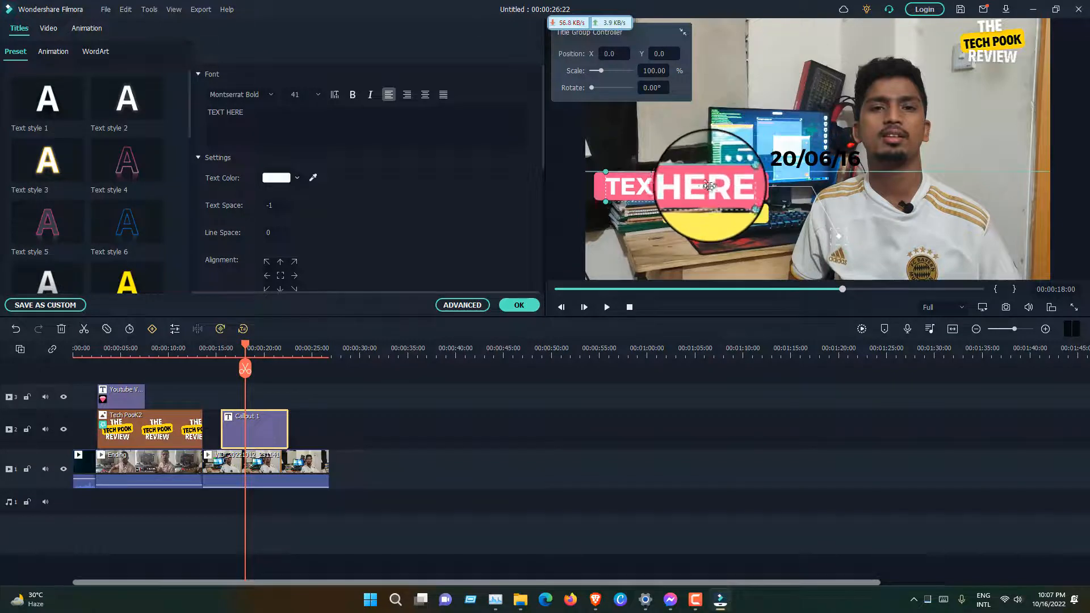
drag(292, 112, 160, 112)
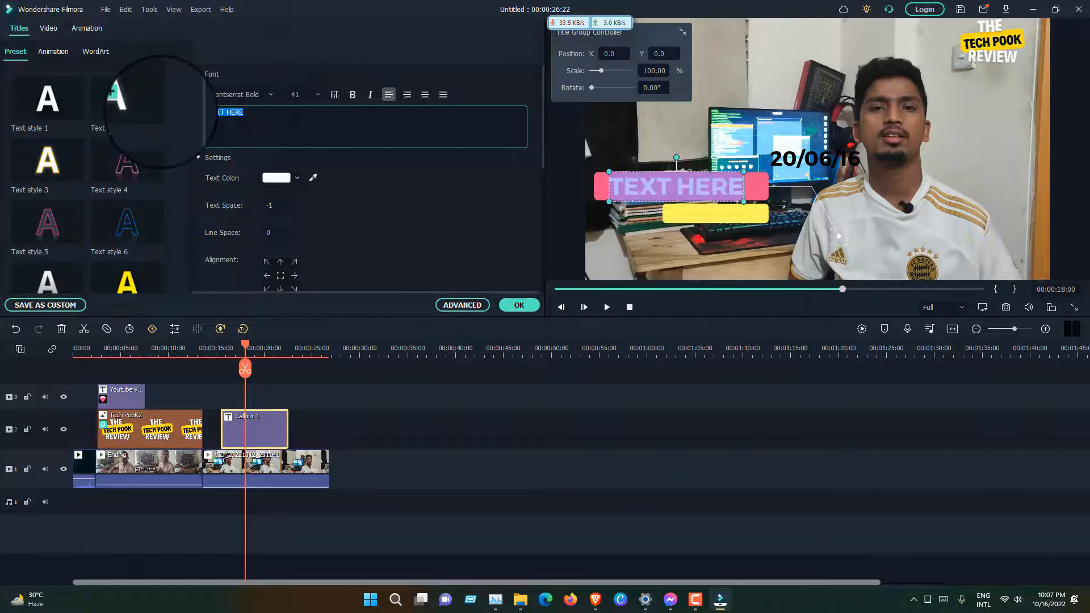
text(TECH POOK)
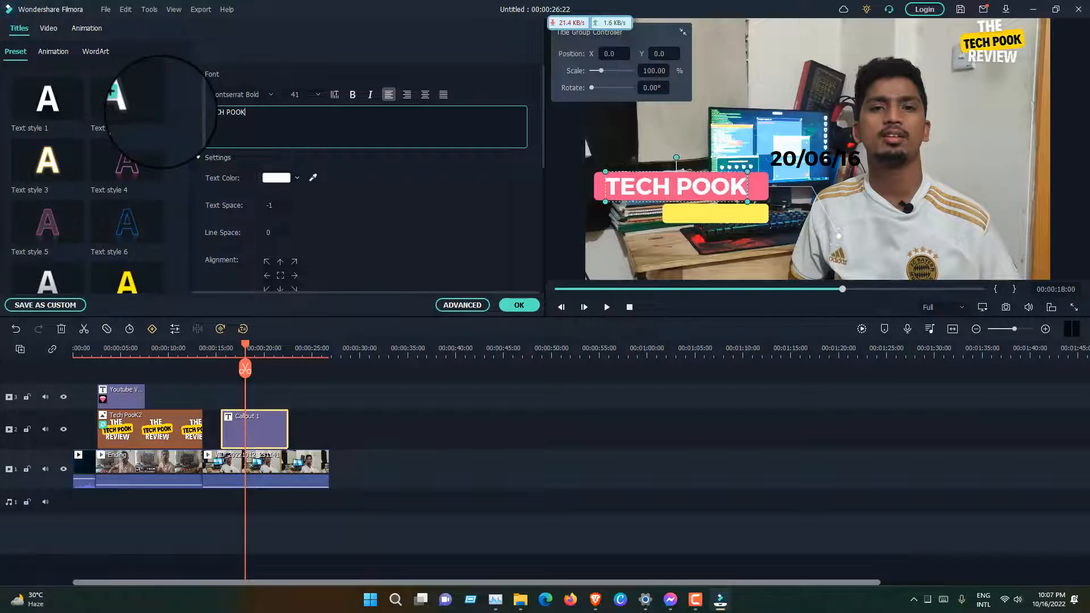
Step: Change the callout's date text to SUBSCRIBE
click(815, 162)
drag(815, 162, 795, 188)
click(852, 165)
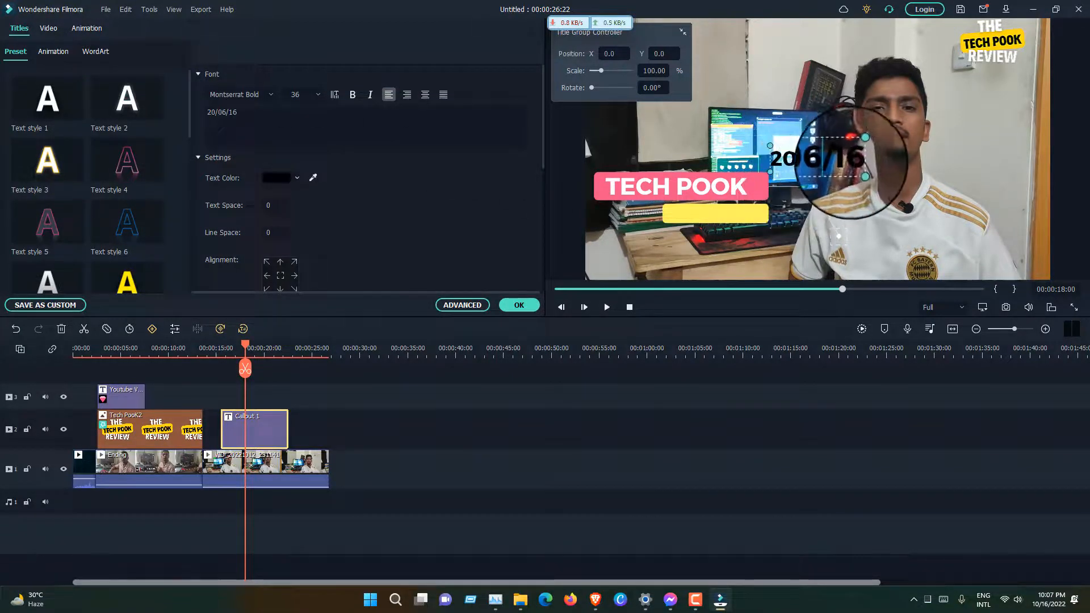
drag(851, 164, 771, 154)
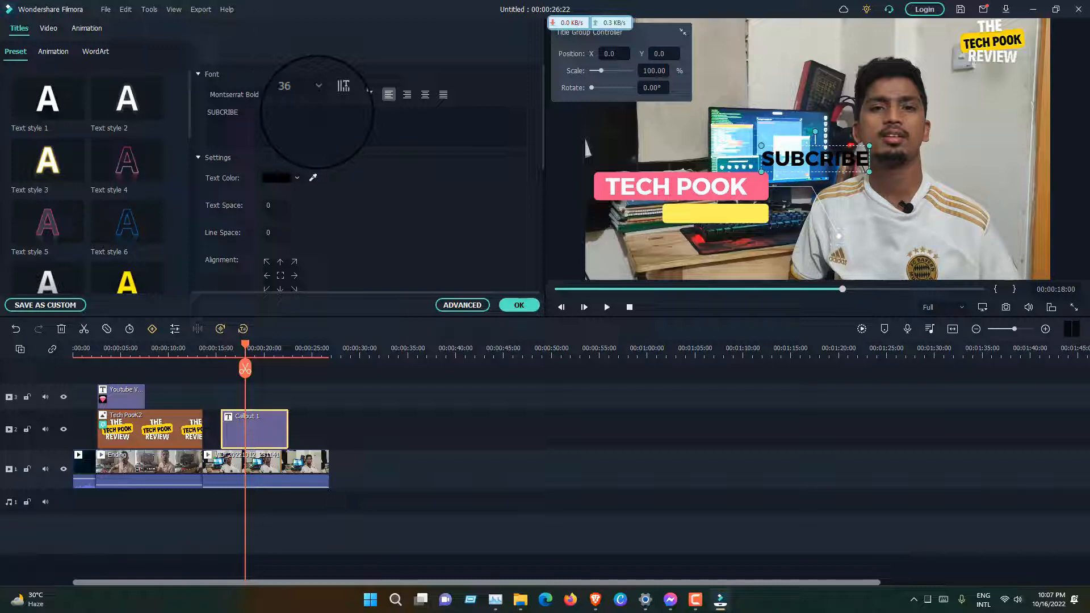
click(274, 112)
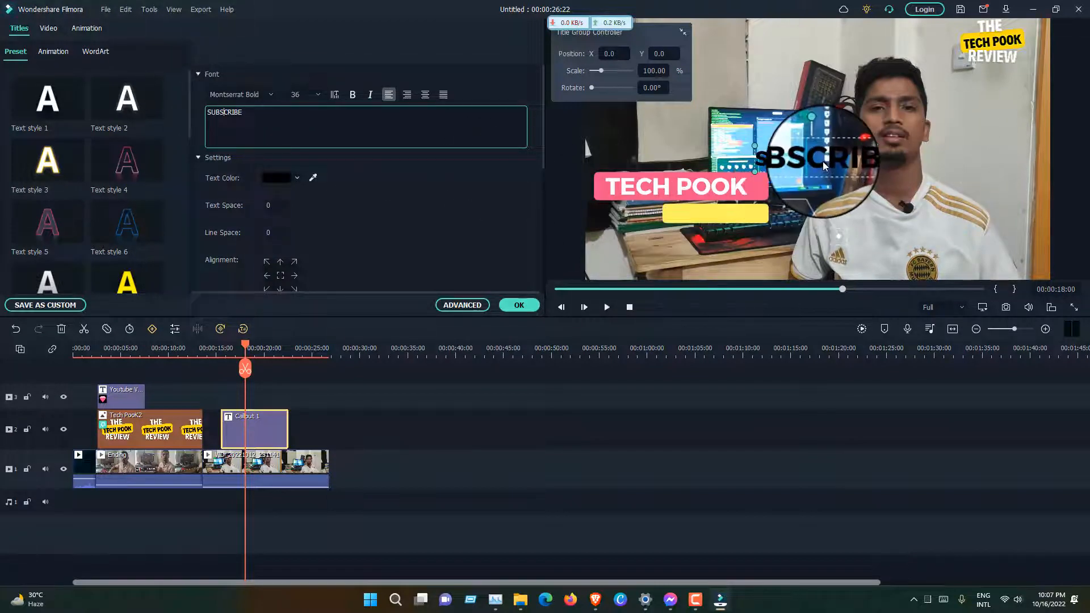
Step: Move the callout's SUBSCRIBE text onto the yellow bar and shrink it to font size 25 so it fits
click(800, 183)
click(738, 188)
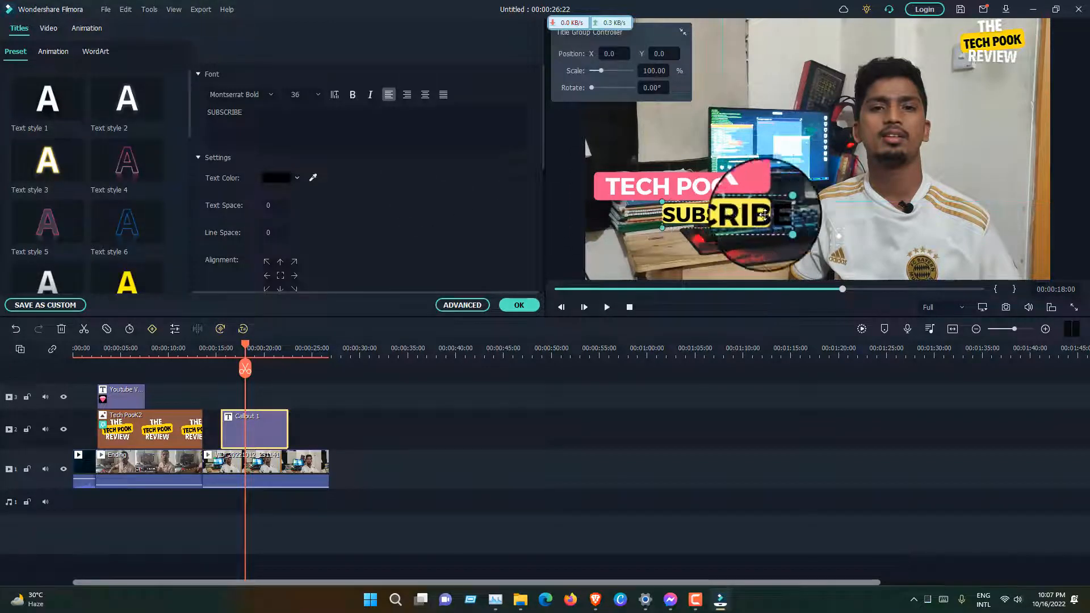
mouse_move(747, 218)
mouse_down()
mouse_move(725, 207)
mouse_move(731, 217)
mouse_up()
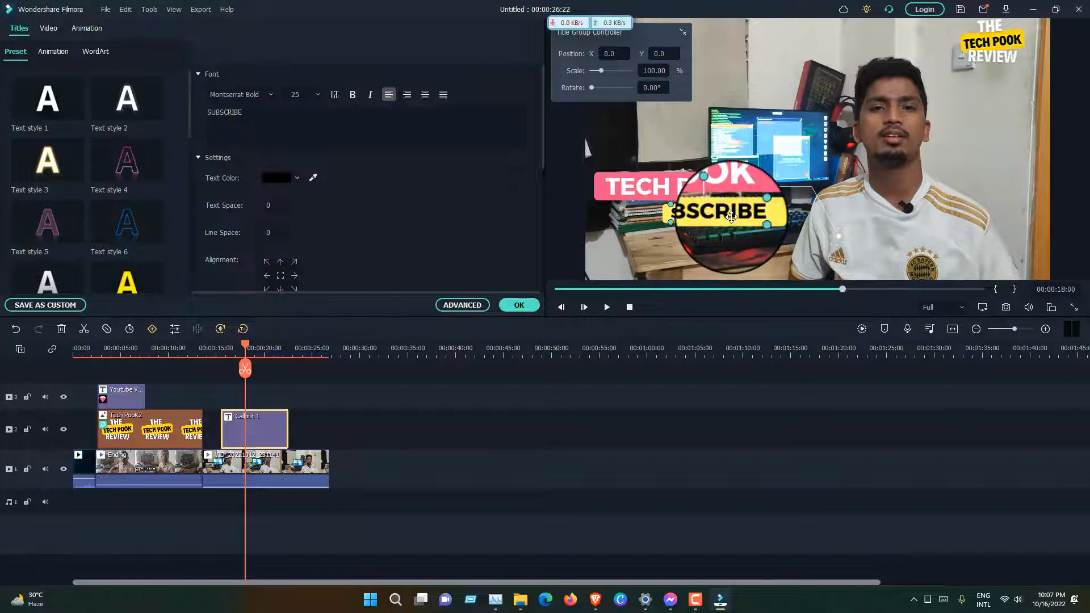
Step: Change the SUBSCRIBE text's colour to pure red, #ff0000
click(272, 179)
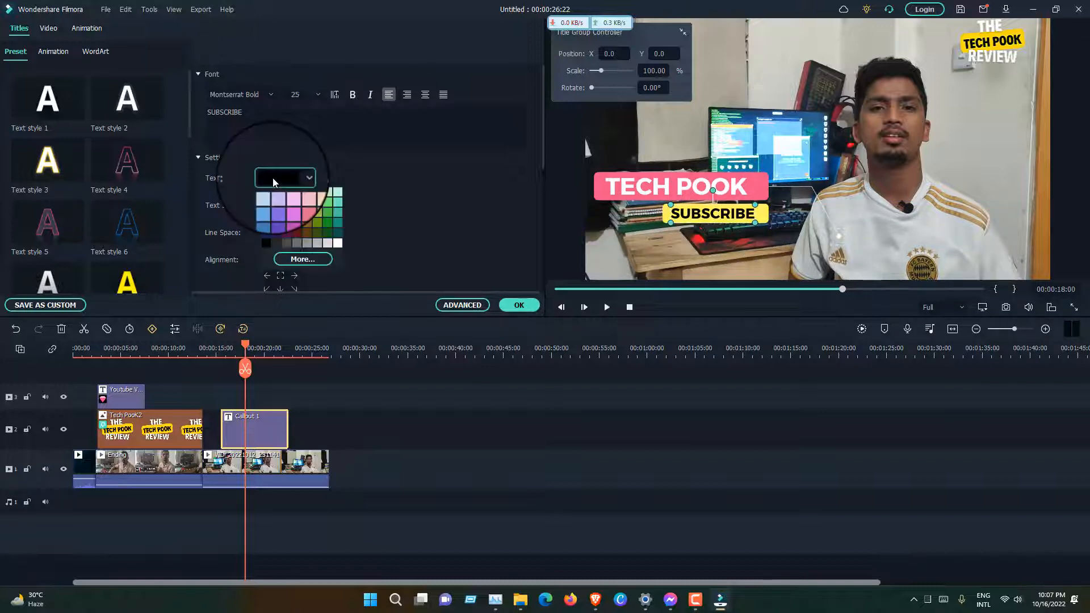
click(298, 224)
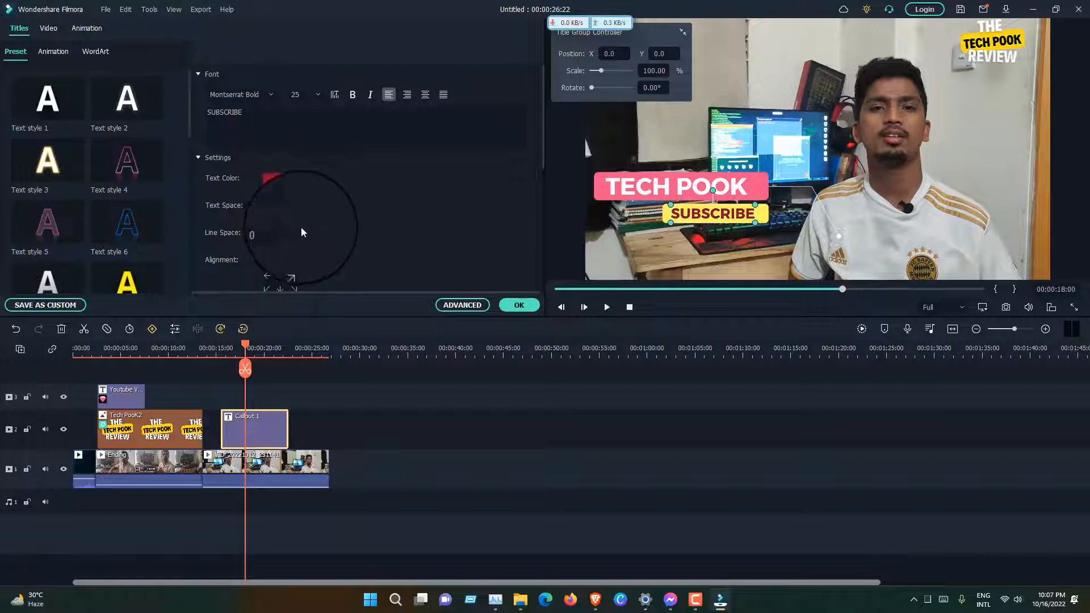
click(296, 178)
click(301, 260)
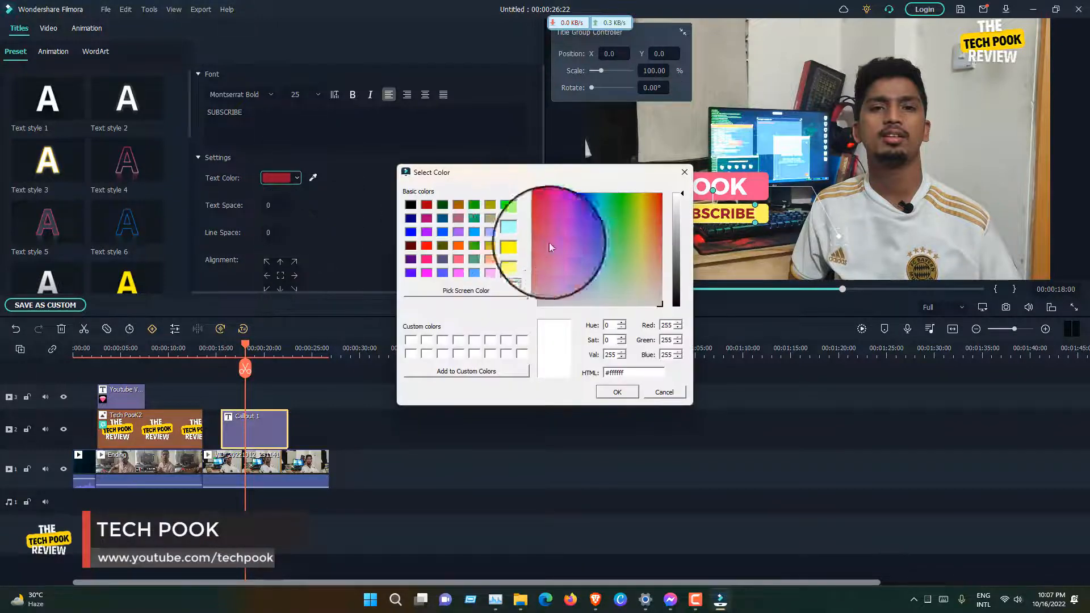
click(426, 245)
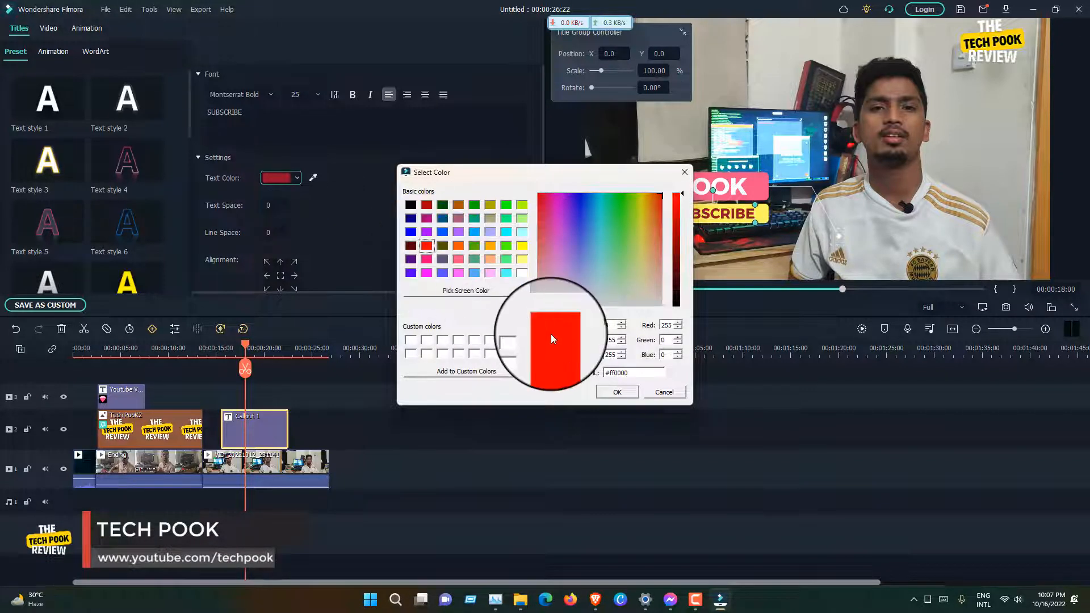
click(617, 390)
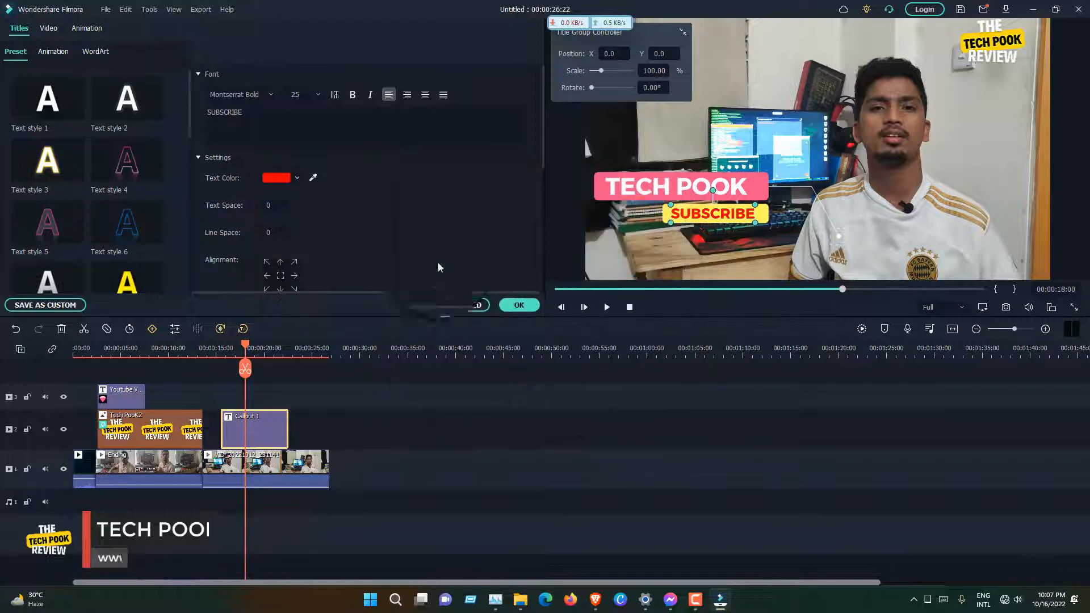
Step: Apply the title edits and play the timeline from the start of the Callout 1 clip to preview it
click(518, 305)
drag(243, 346, 220, 348)
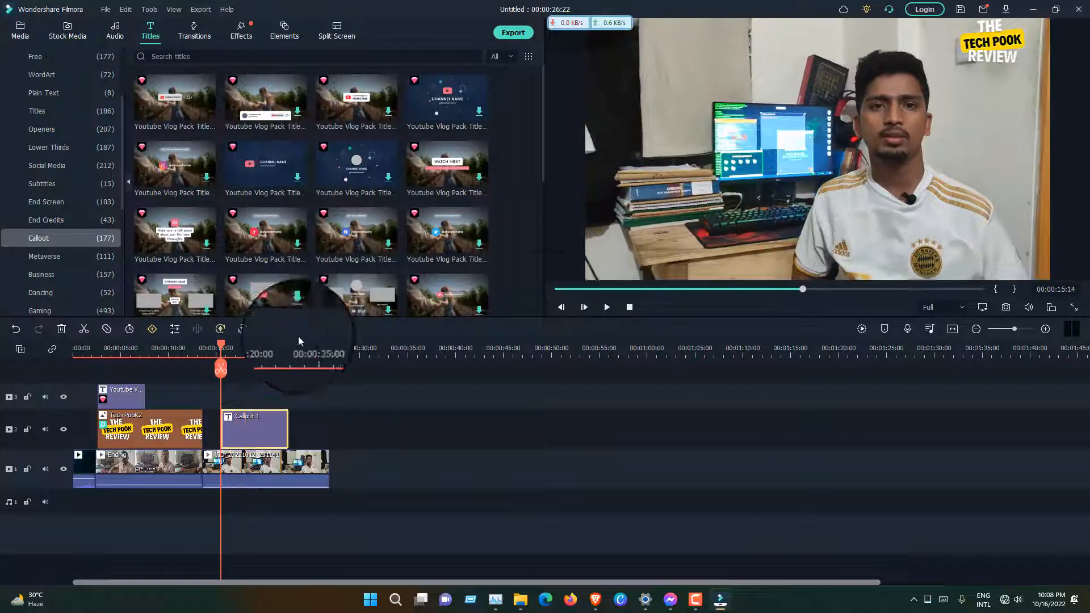
click(606, 308)
Step: Browse the title presets in the Gaming category and open the Tutorial category
scroll(44, 265, down, 5)
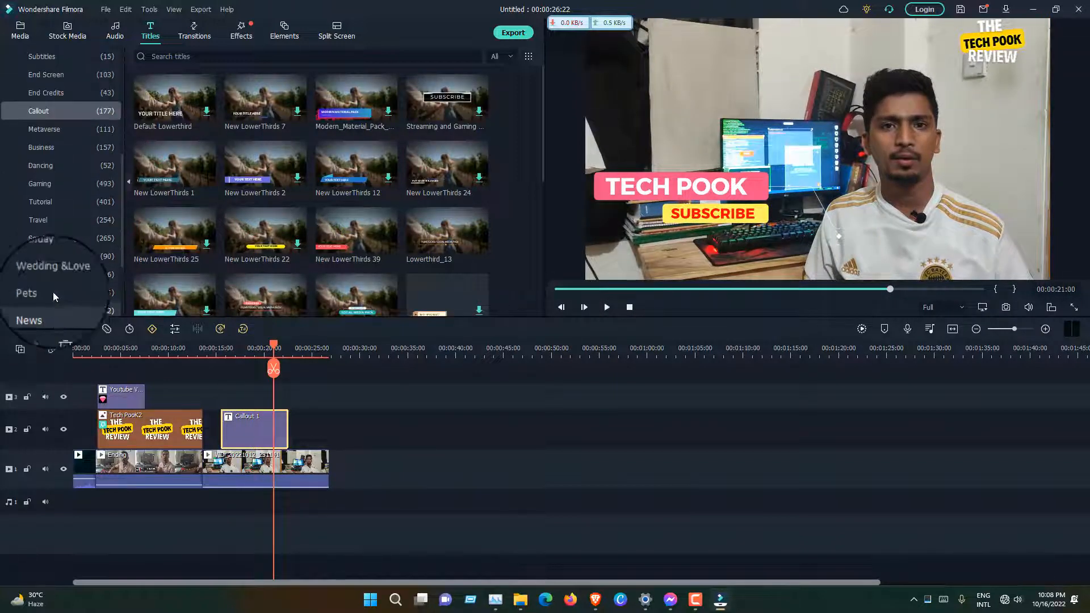
scroll(53, 291, up, 5)
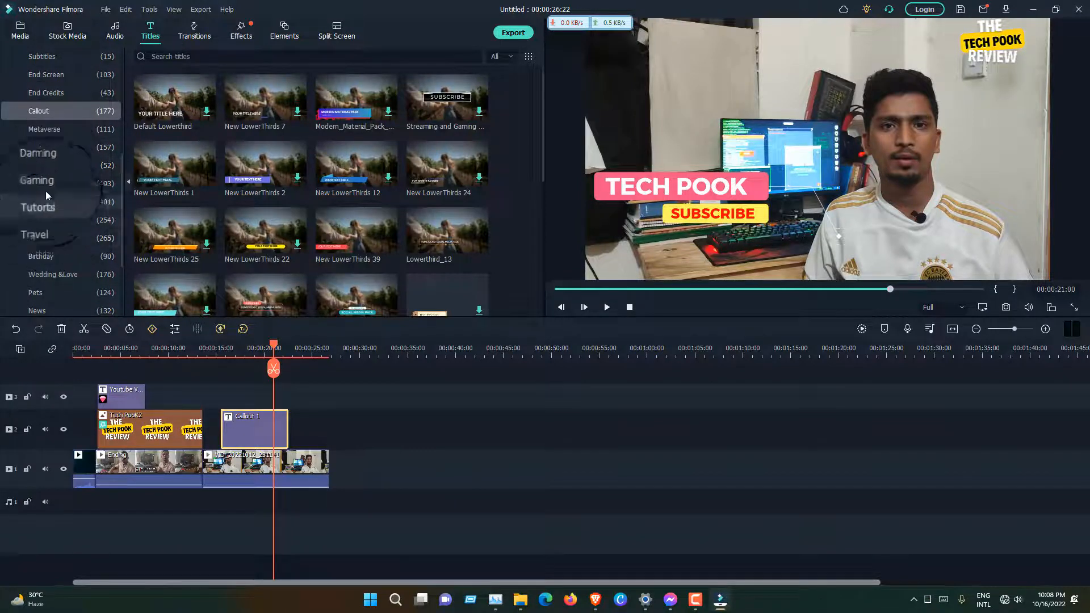
click(45, 186)
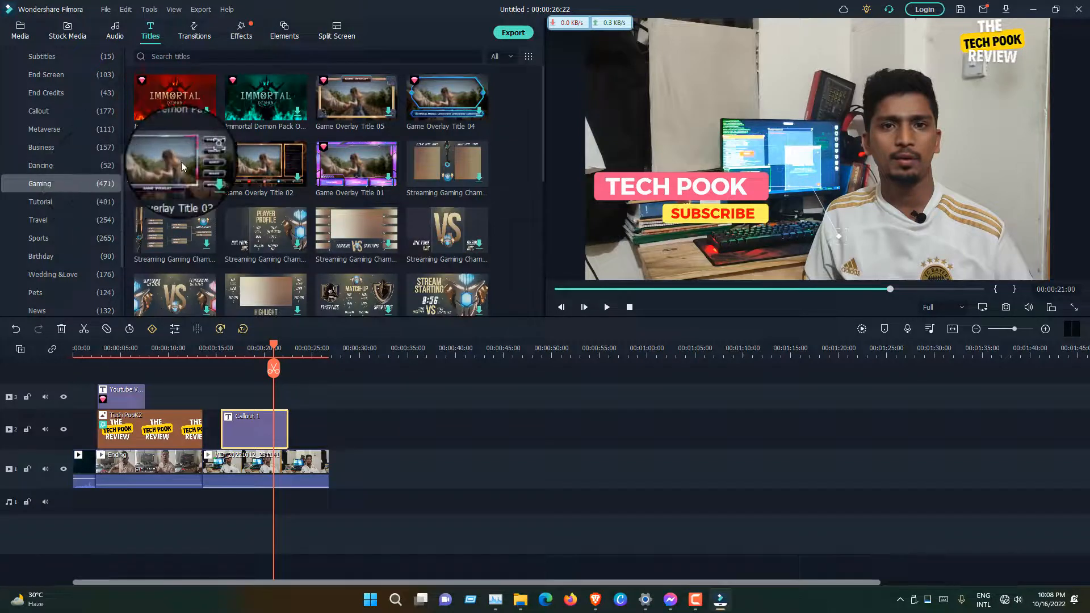
scroll(187, 168, down, 2)
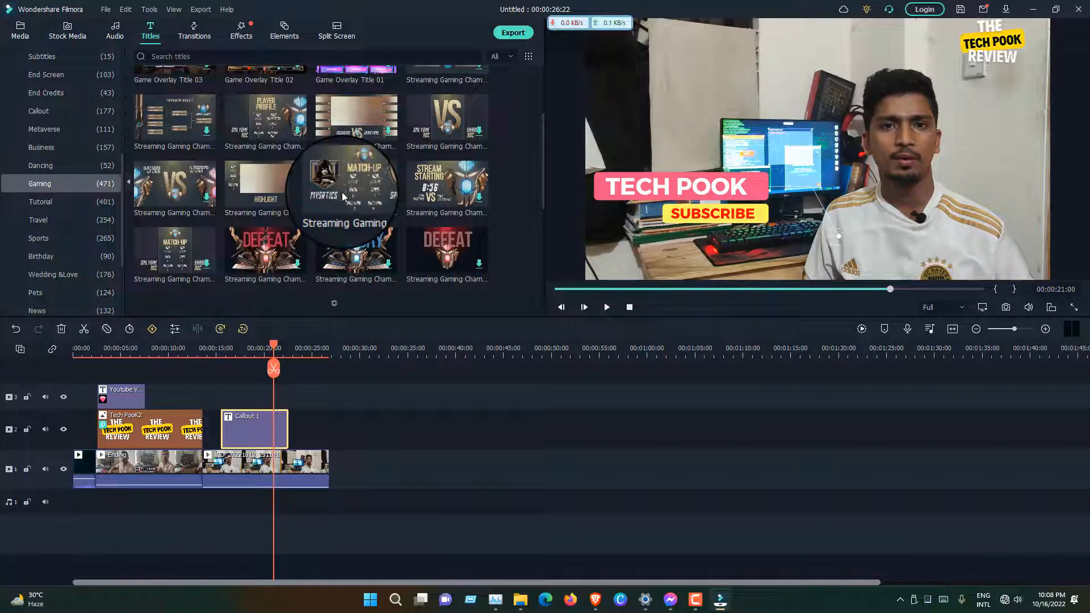
scroll(341, 192, down, 5)
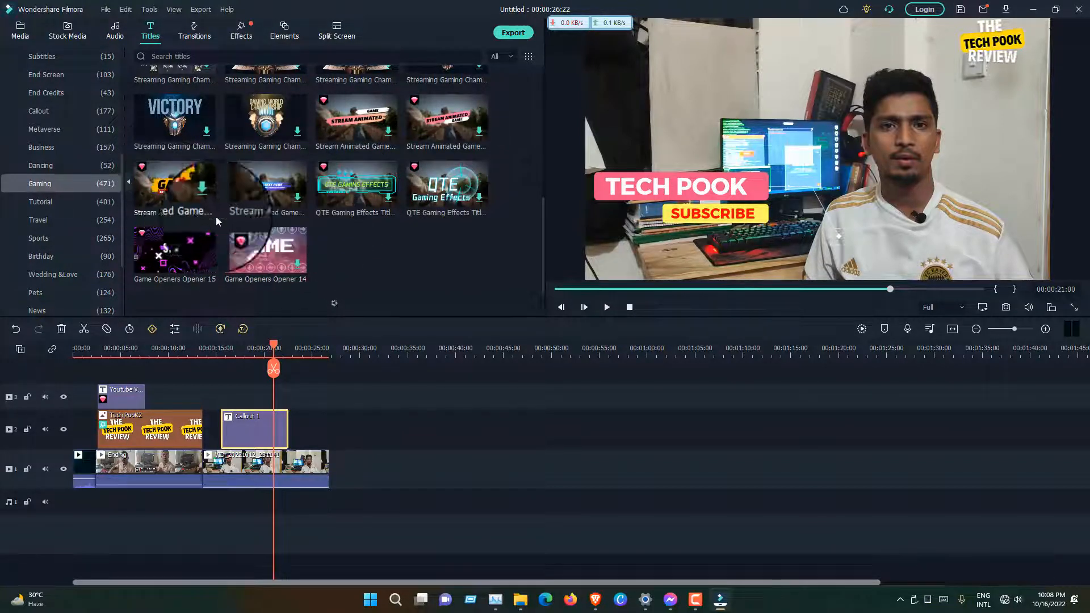
click(59, 202)
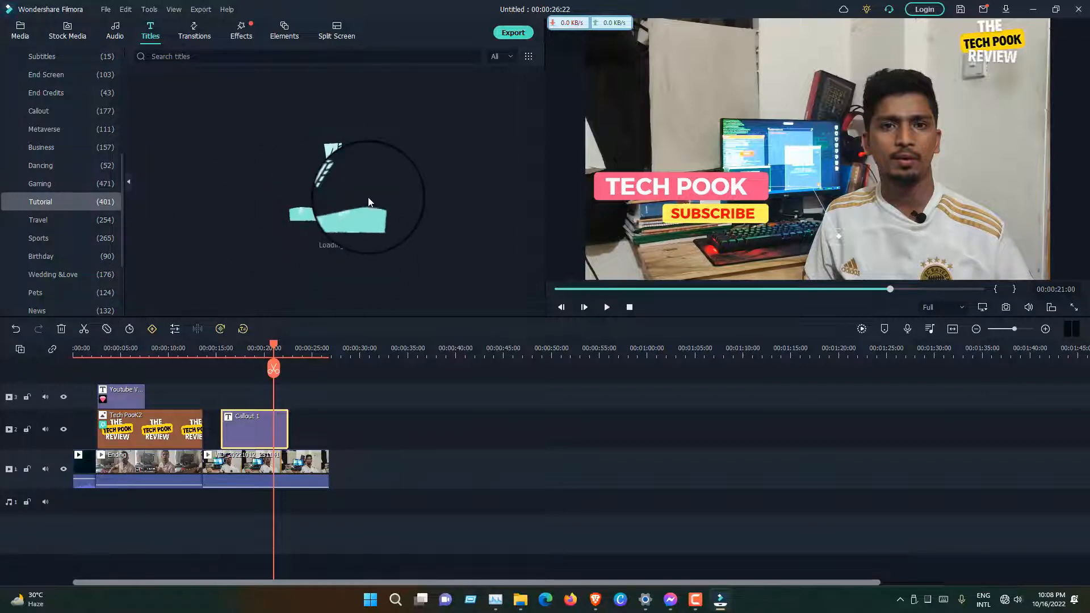
Step: Export the project to the computer as an MP4 named TOTORIAL with the DEFAULT preset
click(514, 33)
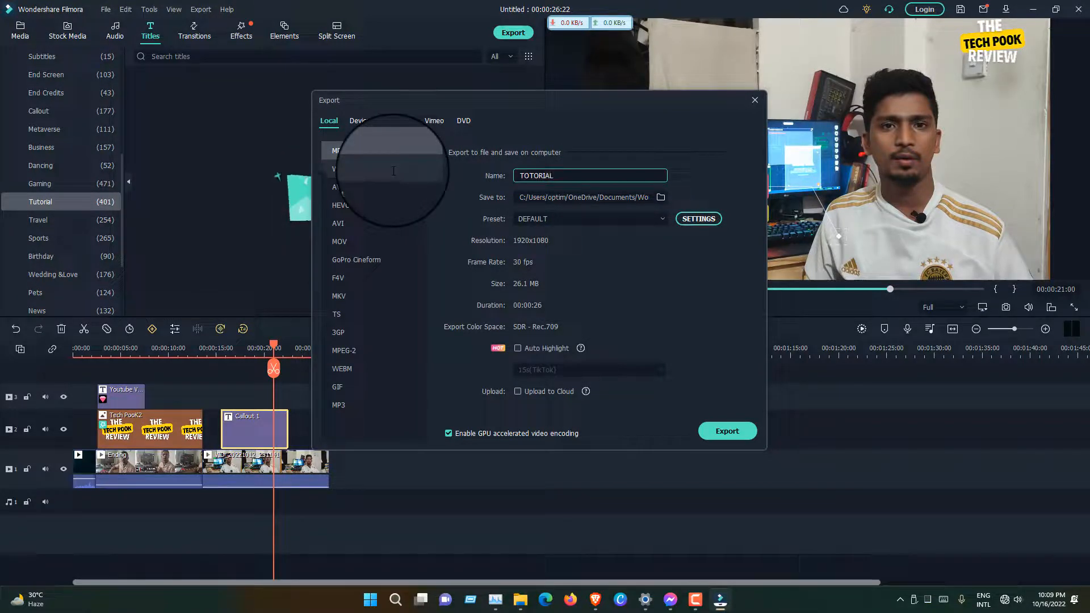
click(727, 432)
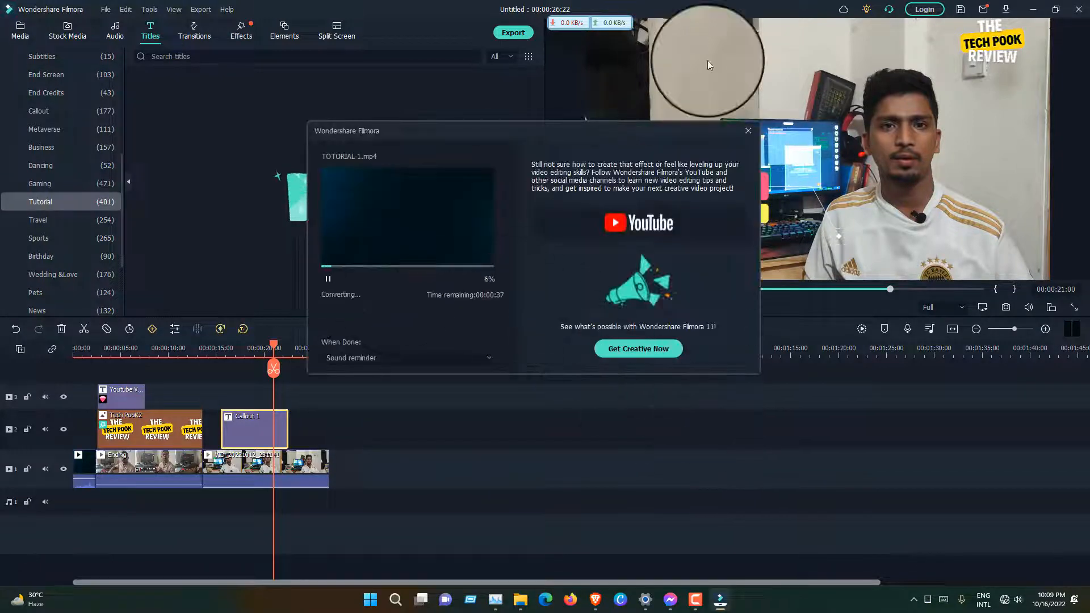